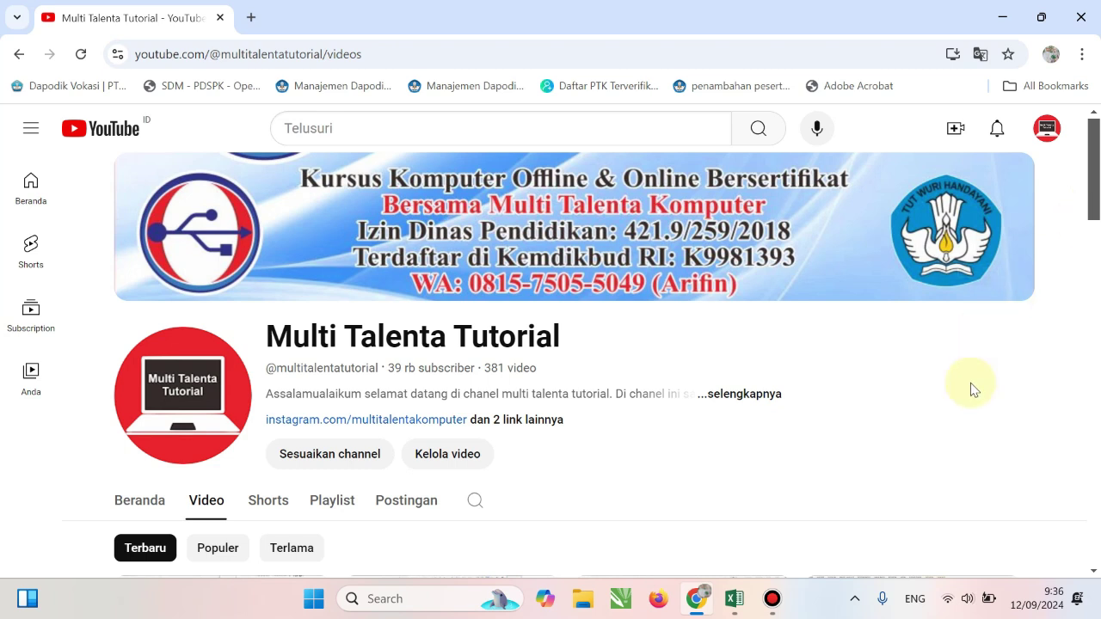
# Step: Switch from the YouTube page to the blank Excel Book1 and select cell A1
pyautogui.click(735, 604)
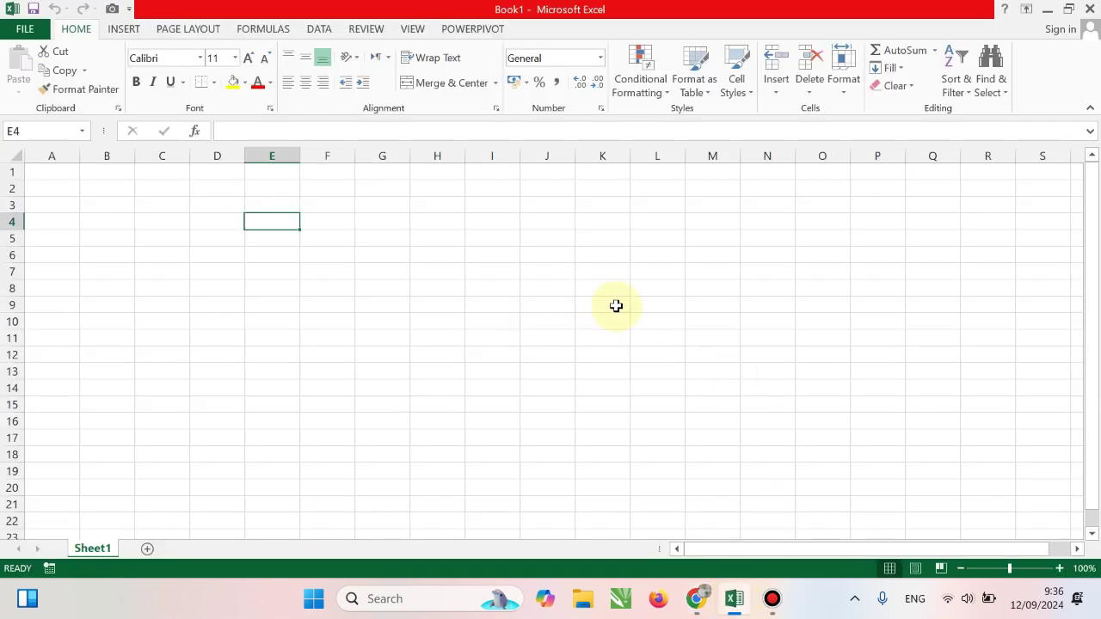
pyautogui.click(386, 218)
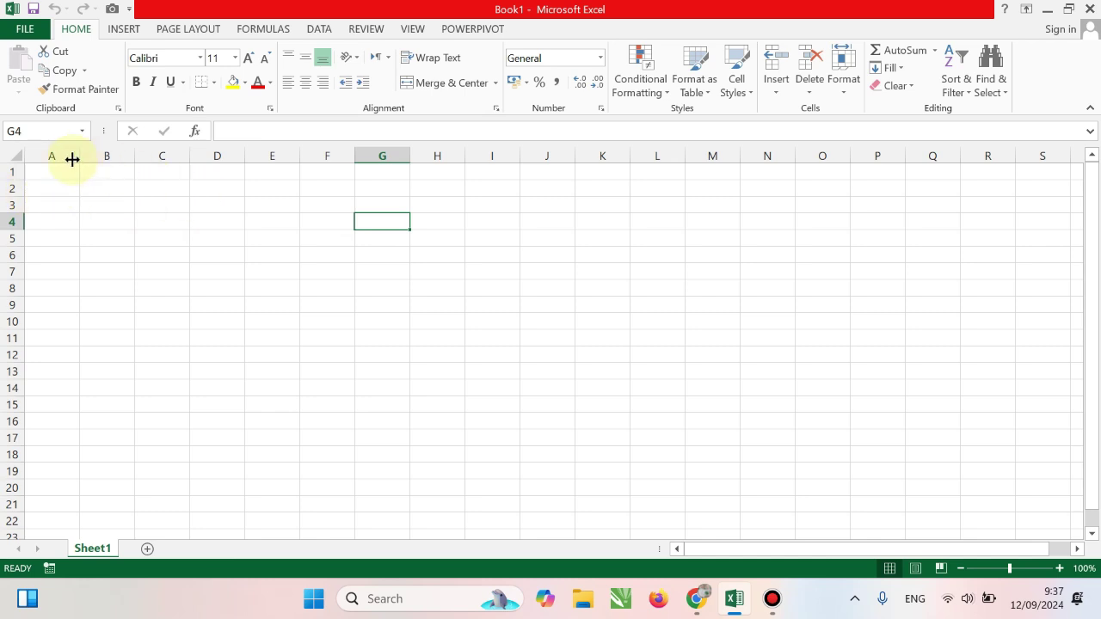
pyautogui.moveTo(57, 172)
pyautogui.mouseDown()
pyautogui.moveTo(308, 230)
pyautogui.moveTo(427, 276)
pyautogui.mouseUp()
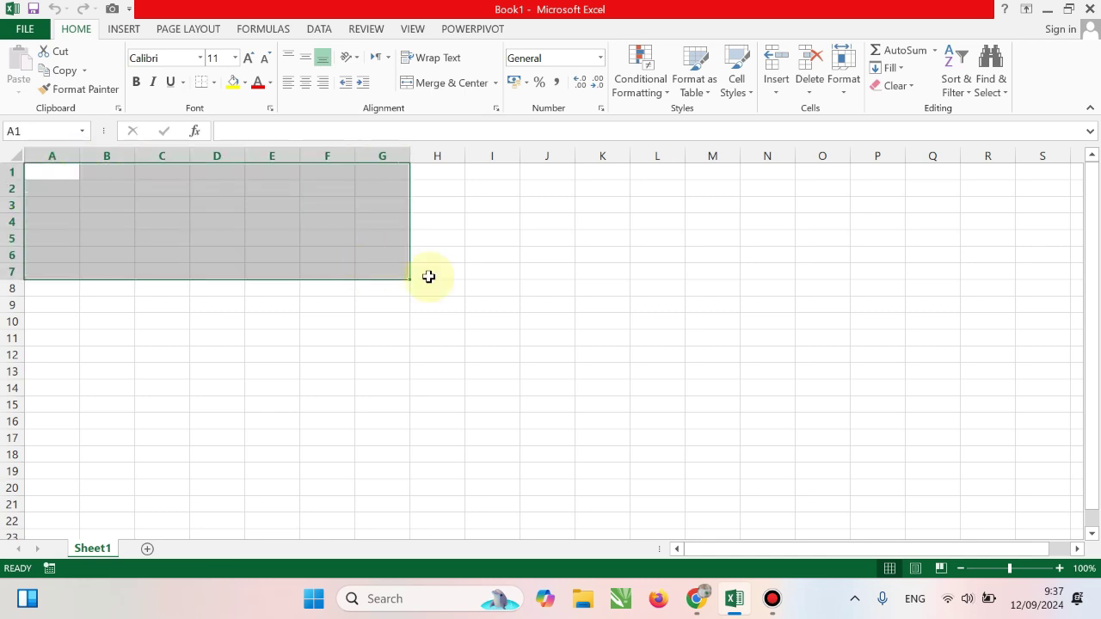
pyautogui.click(551, 321)
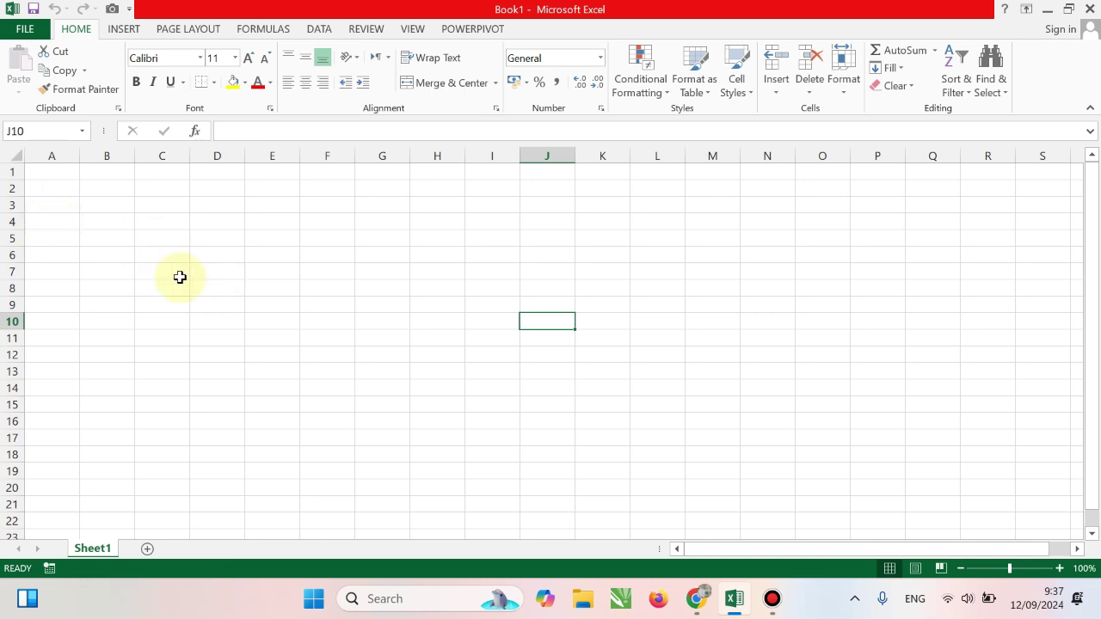
pyautogui.click(55, 203)
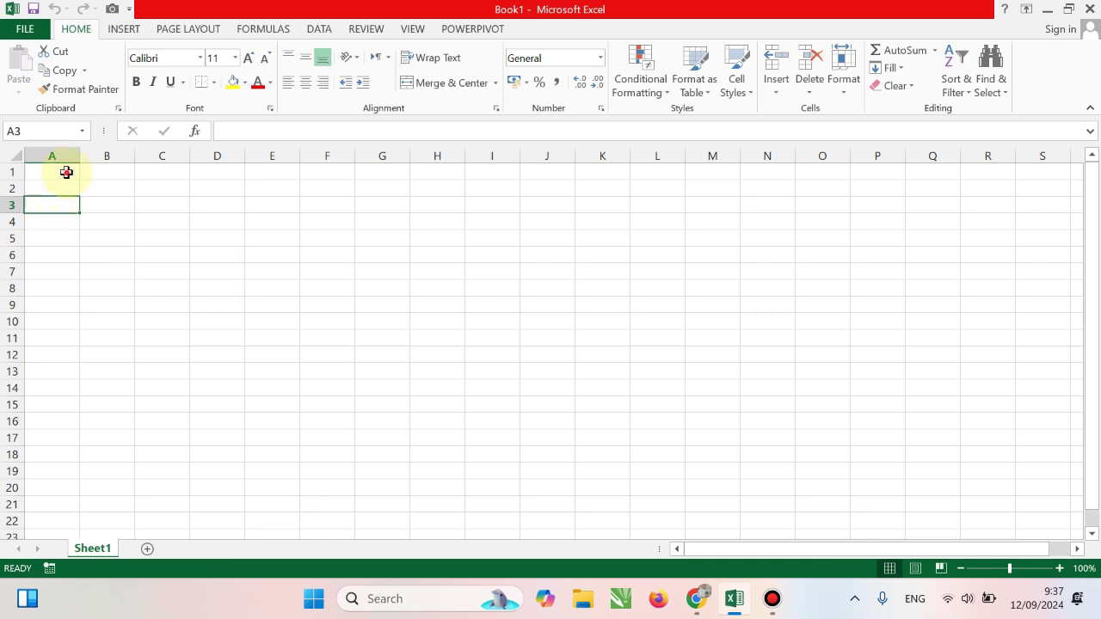
pyautogui.click(67, 172)
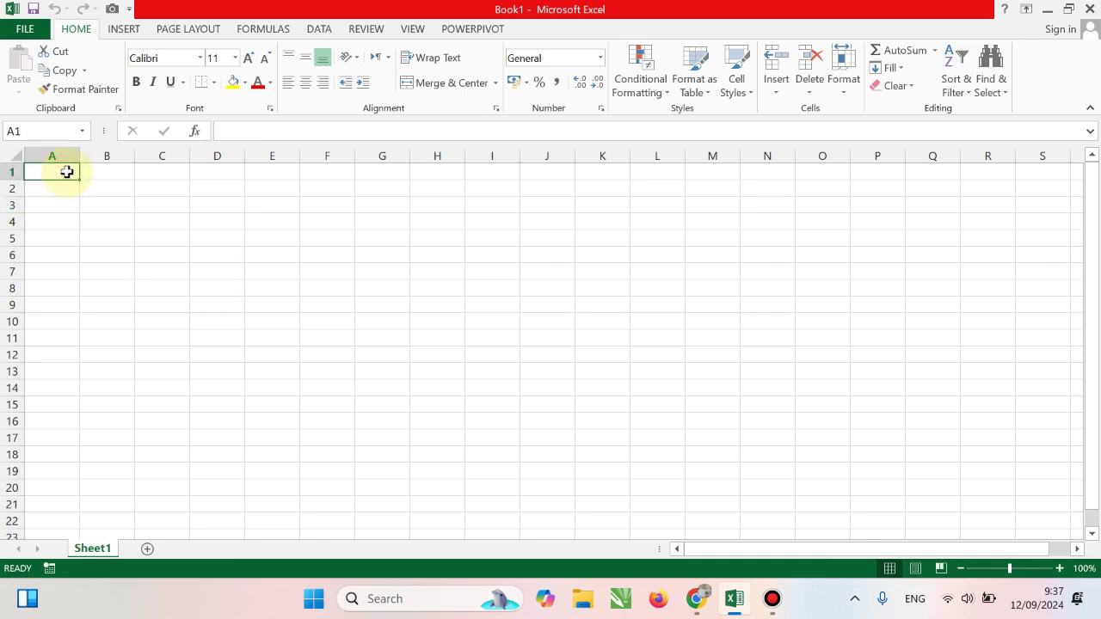
# Step: Enter the title DAFTAR HADIR KELAS 5 in A1 and SD N 5 BANTARSOKA in A2
pyautogui.write('DAFTAR')
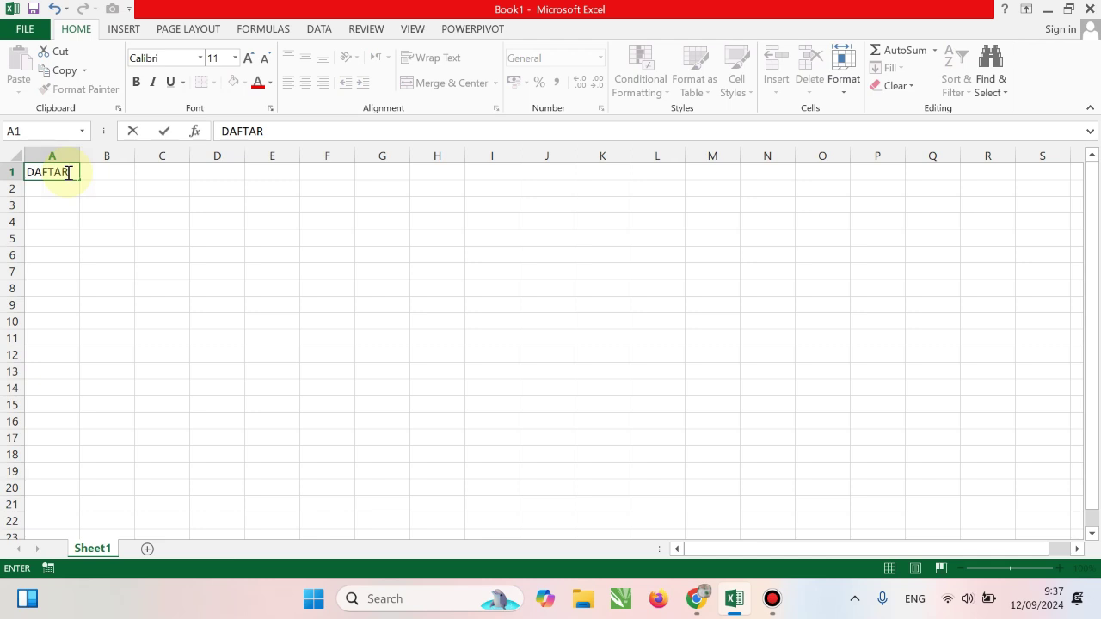
pyautogui.write(' HADIR KELAS ')
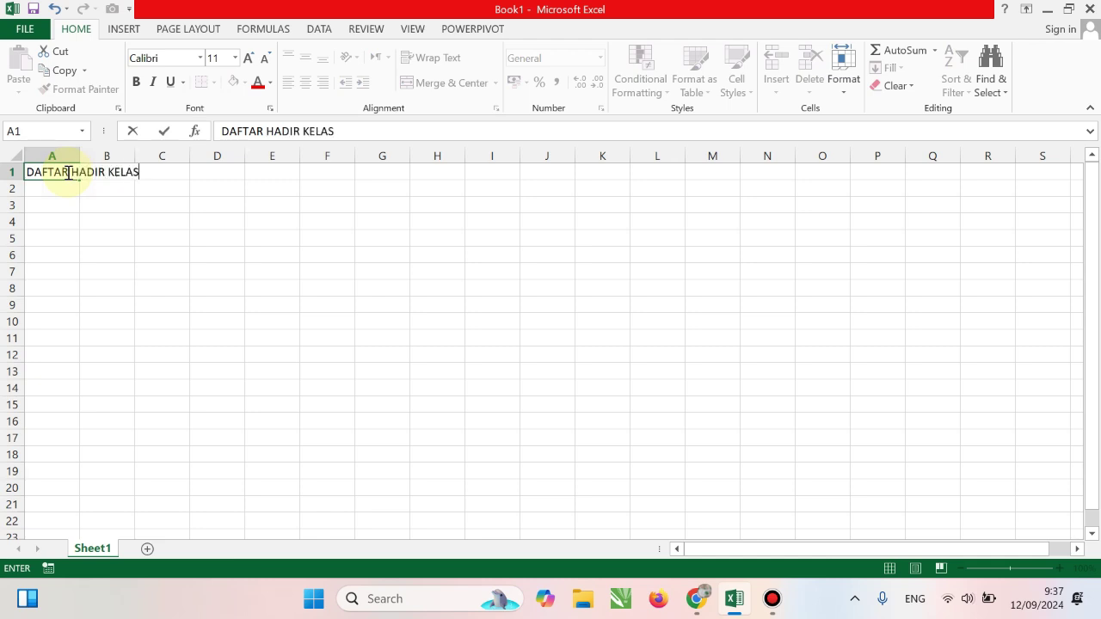
pyautogui.write('5')
pyautogui.press('Return')
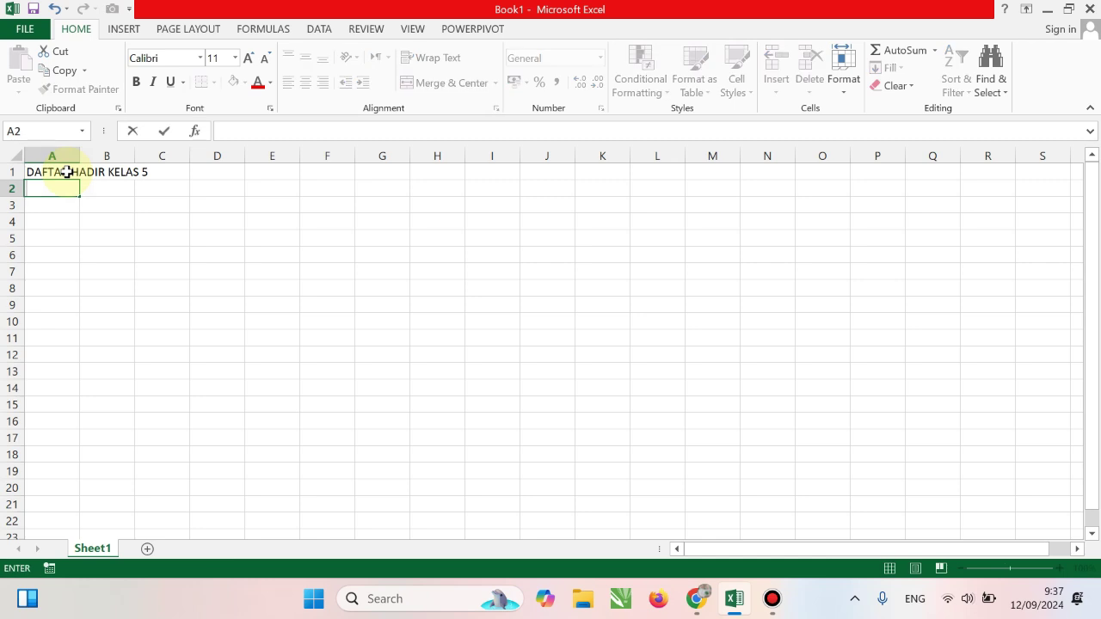
pyautogui.write('SD 5 ')
pyautogui.write('BANTARSO')
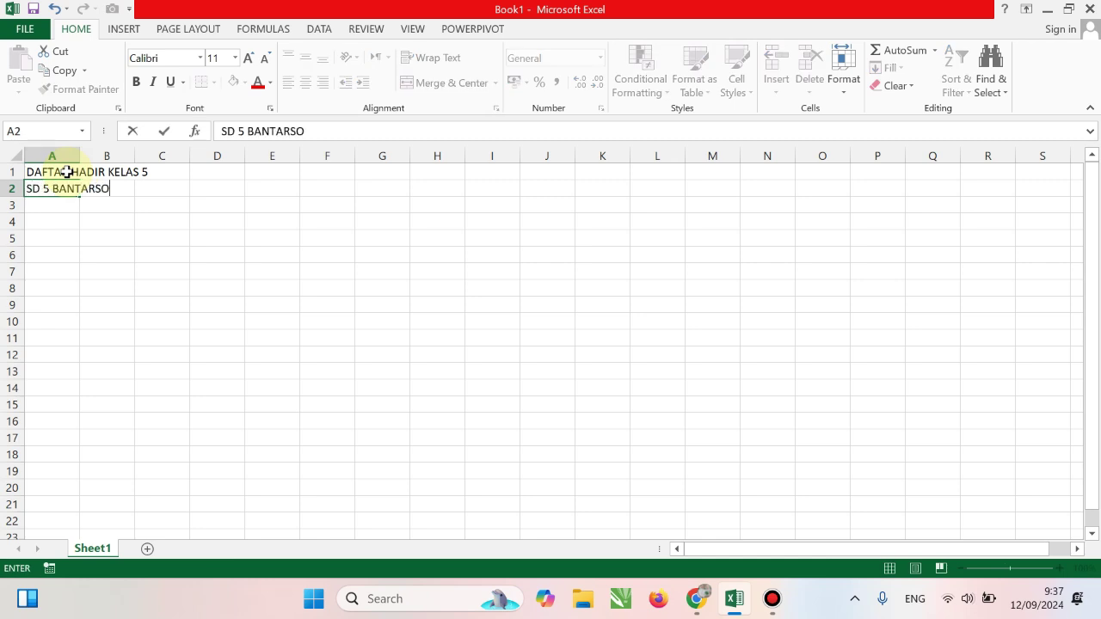
pyautogui.write('KA')
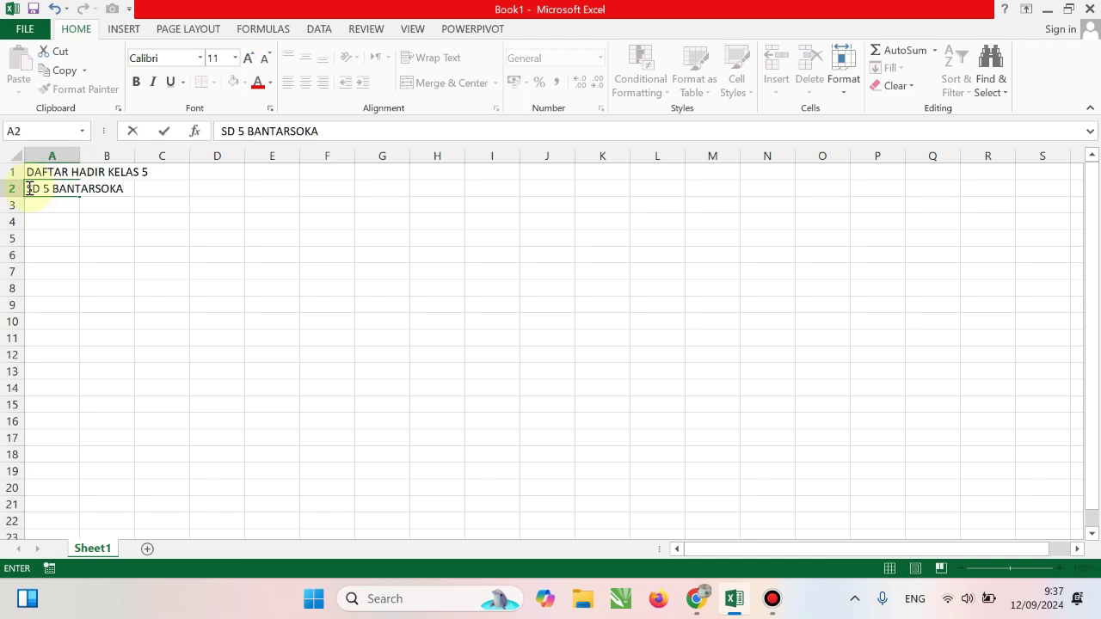
pyautogui.click(39, 187)
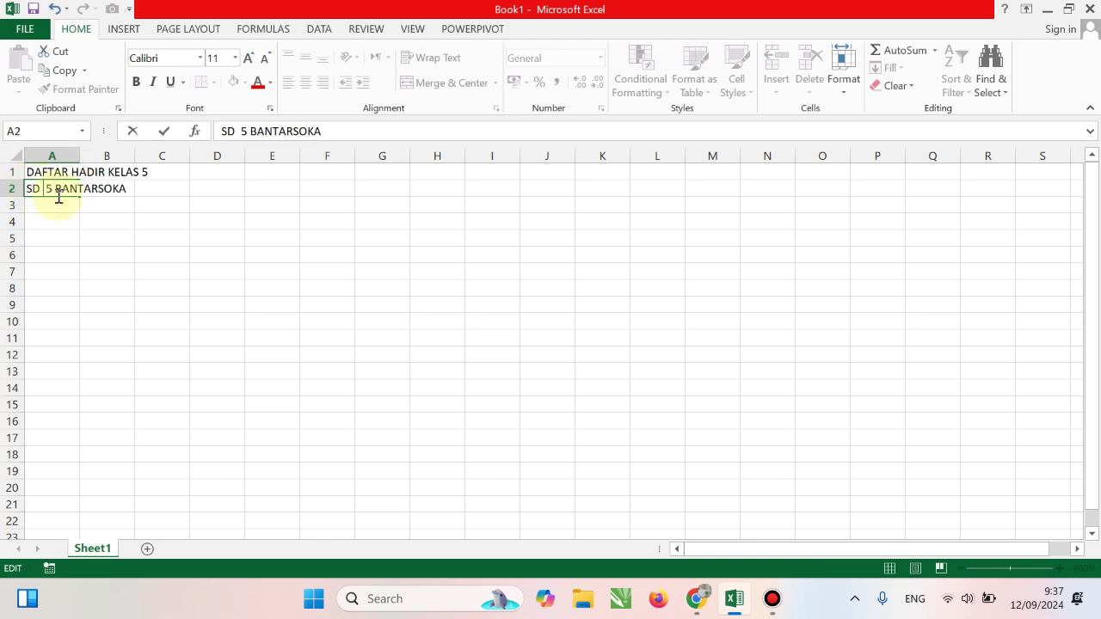
pyautogui.write('N')
pyautogui.click(54, 222)
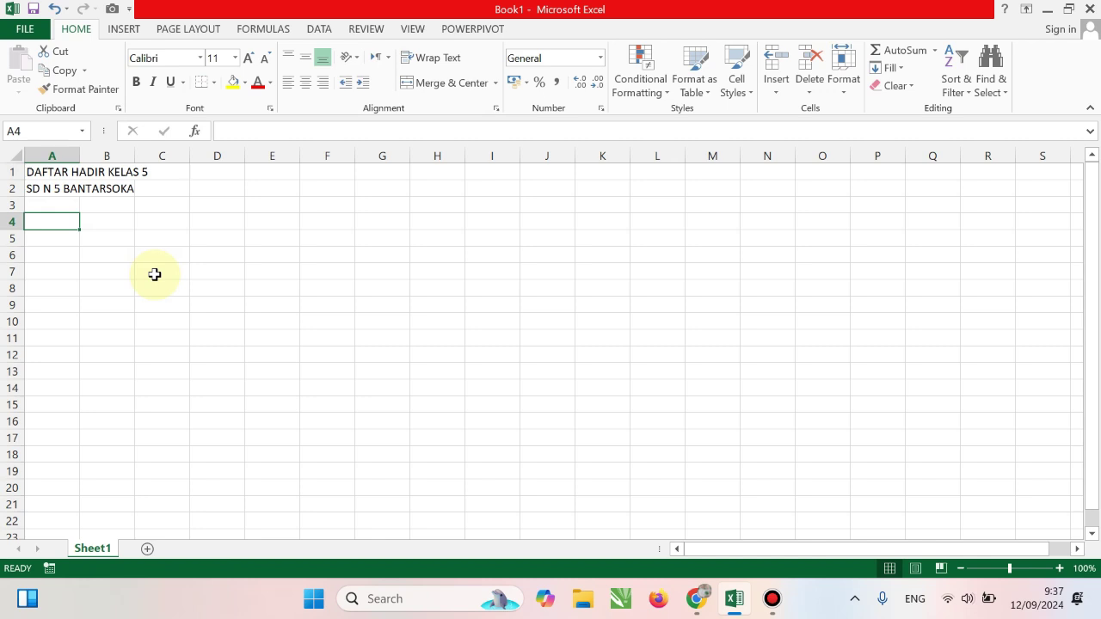
# Step: Enter the headers NO, NAMA, JENIS KELAMIN and TANGGAL across A4:D4
pyautogui.write('NO')
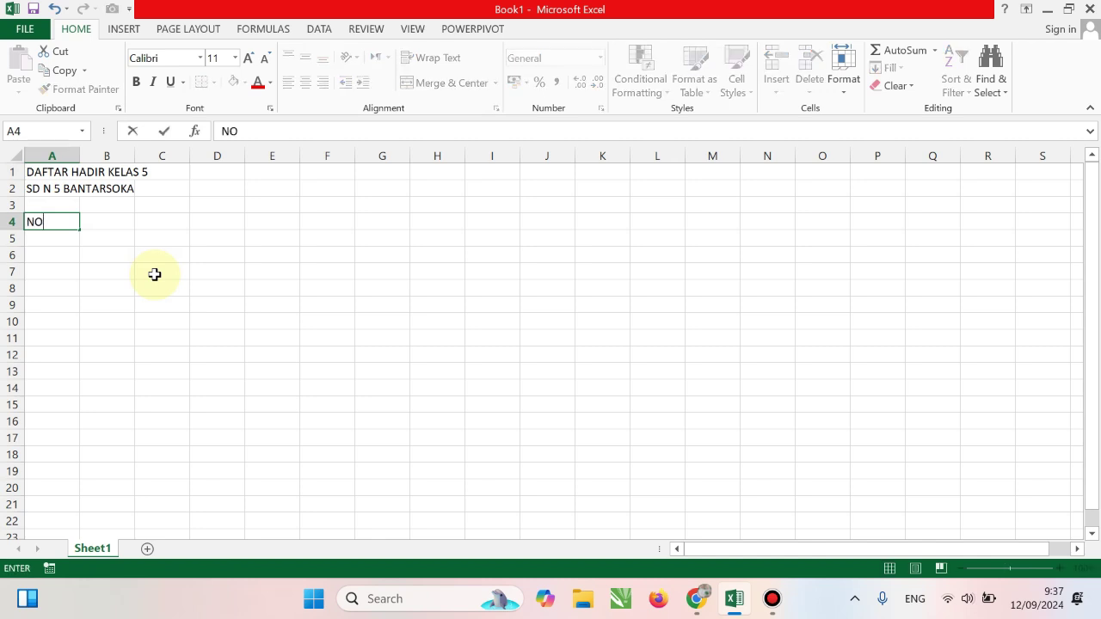
pyautogui.press('Tab')
pyautogui.write('NAM')
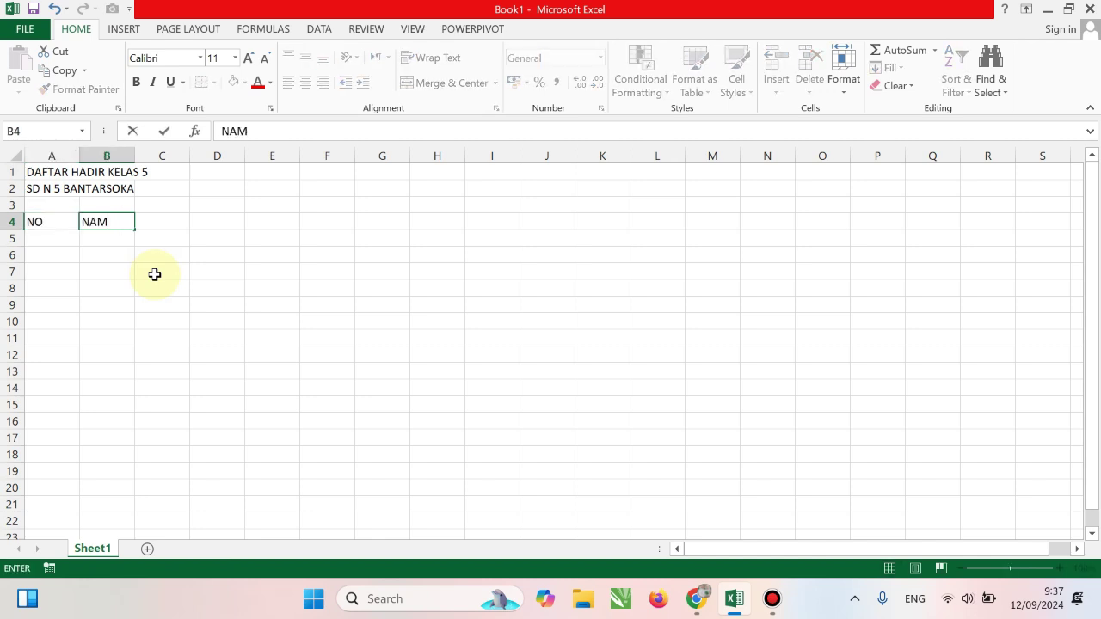
pyautogui.write('A')
pyautogui.press('Tab')
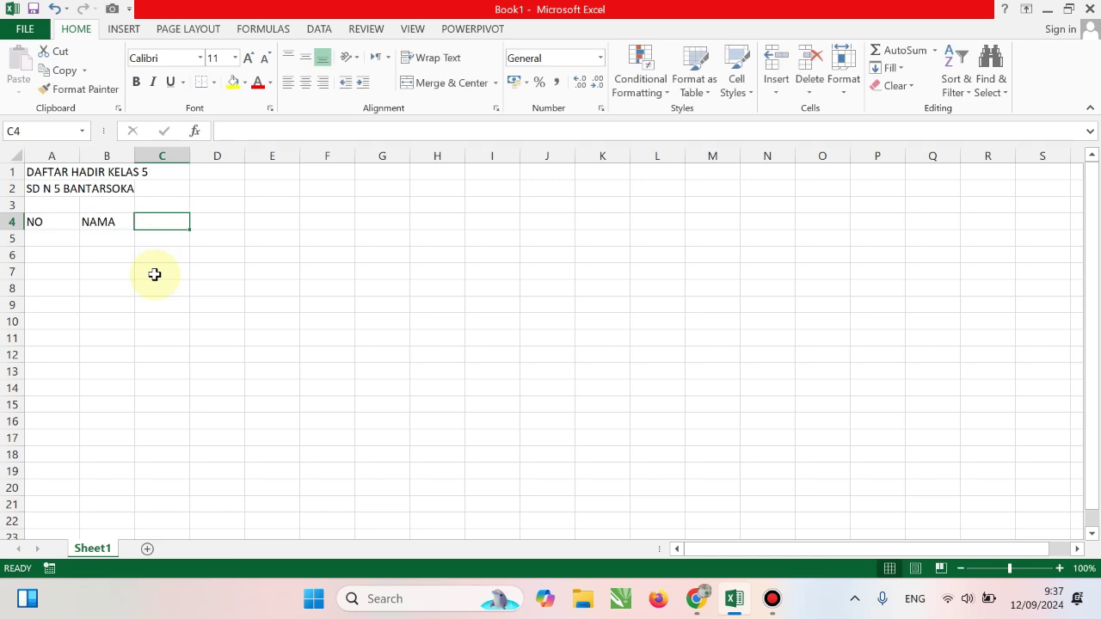
pyautogui.write('JENIS K')
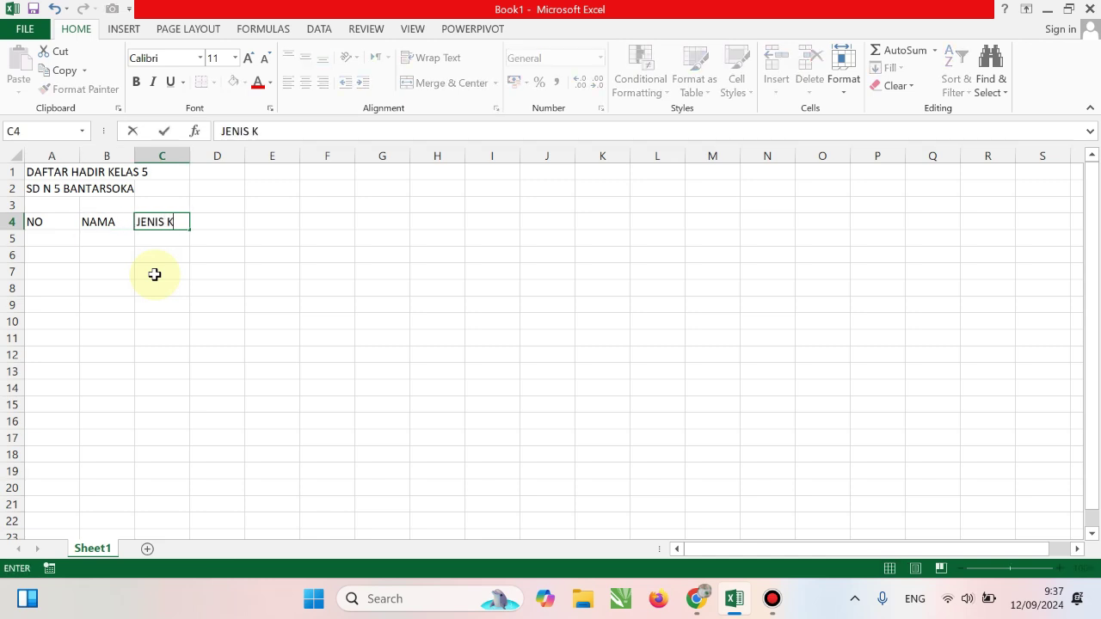
pyautogui.write('ELAMIN')
pyautogui.press('Tab')
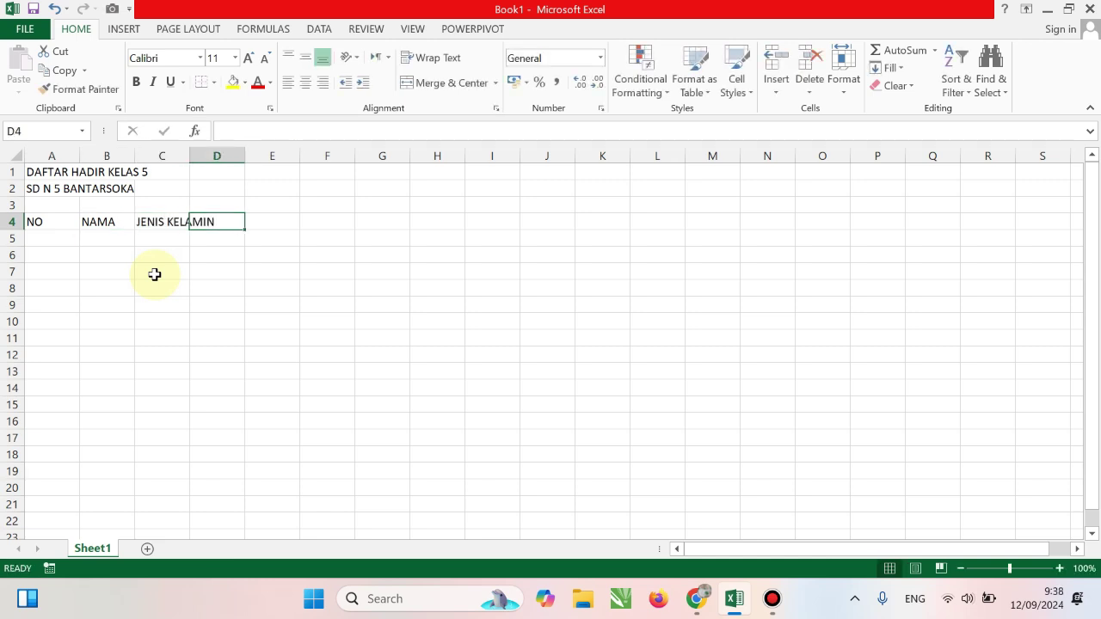
pyautogui.write('T')
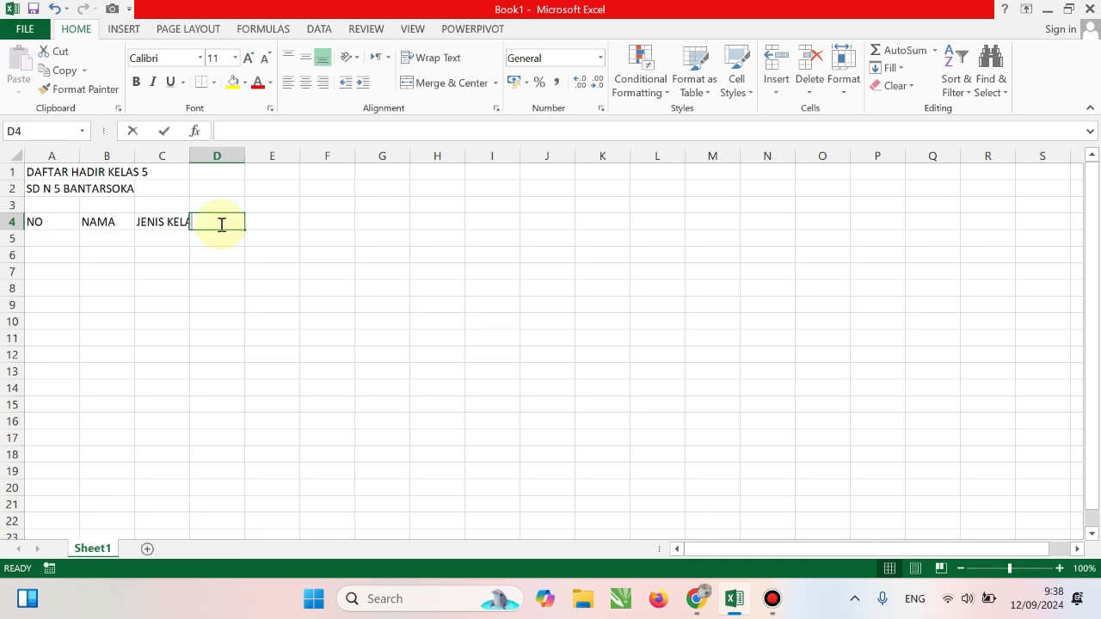
pyautogui.write('ANGGAL')
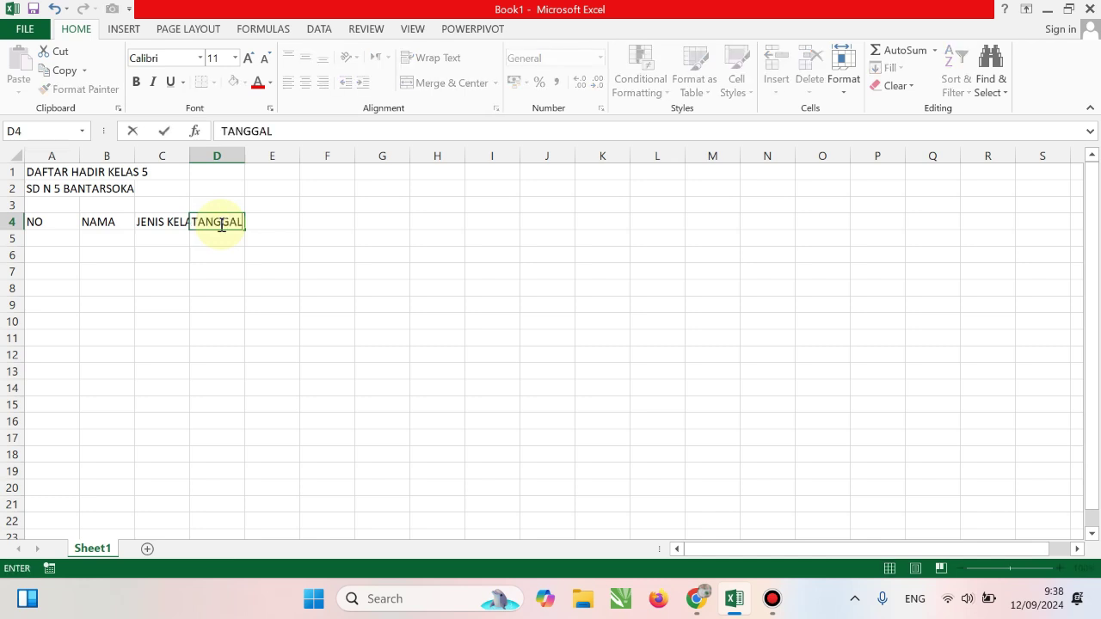
pyautogui.click(270, 256)
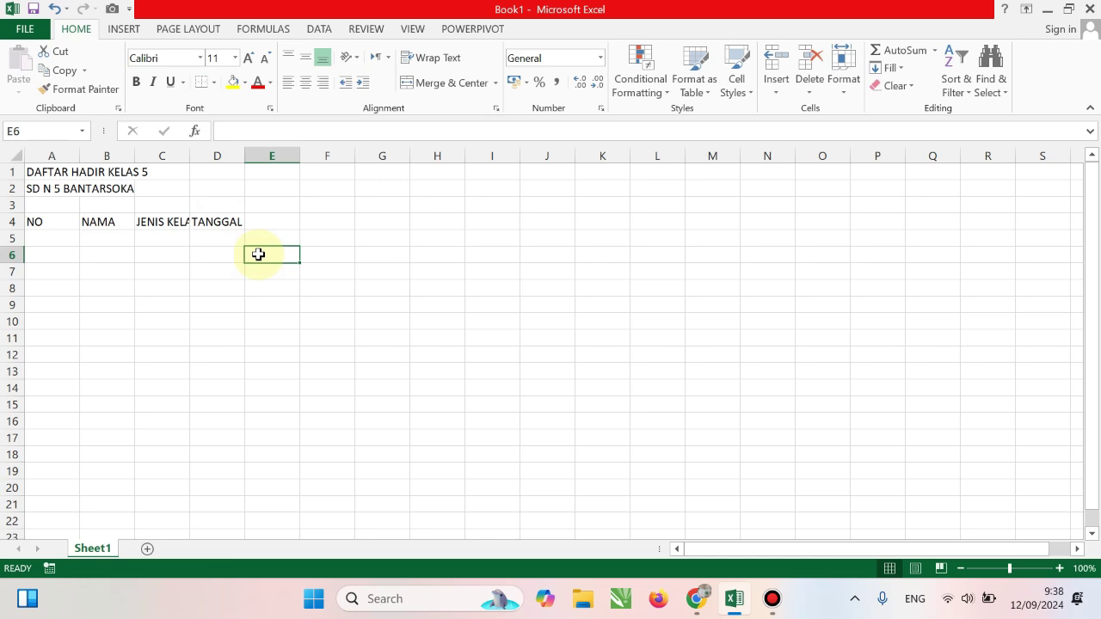
# Step: Enter 1 in D5 and 2 in E5 under the TANGGAL heading
pyautogui.click(240, 237)
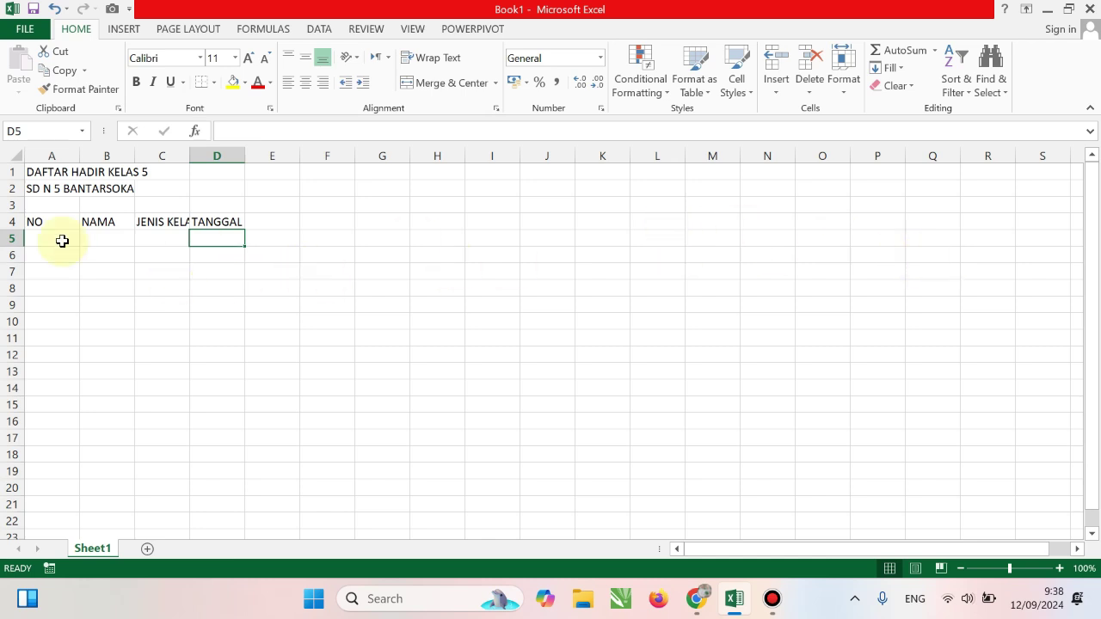
pyautogui.click(130, 266)
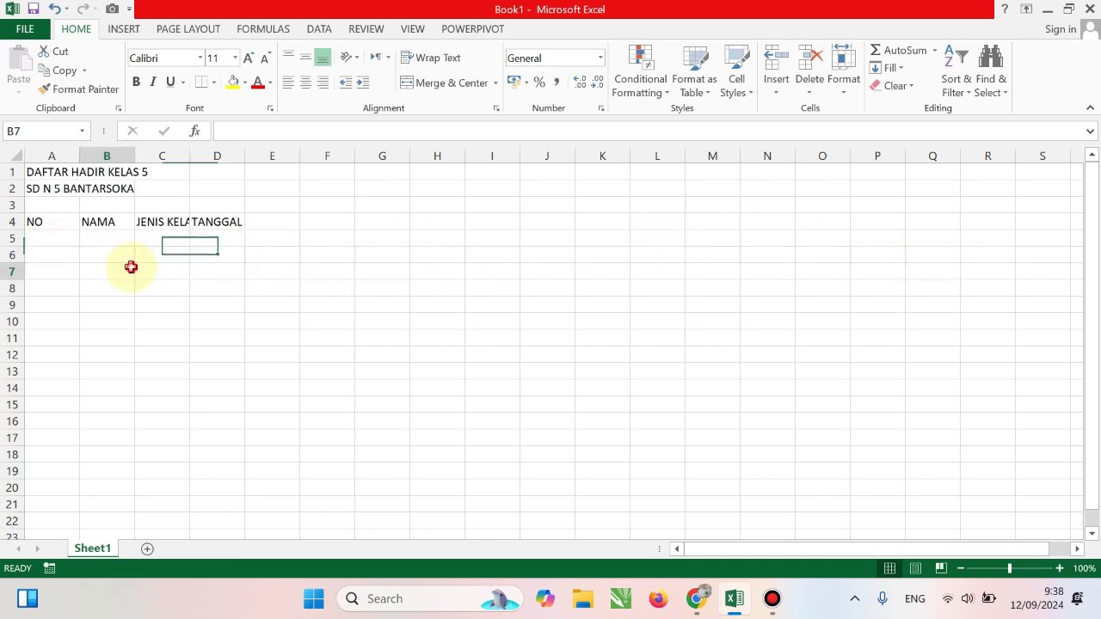
pyautogui.click(193, 233)
pyautogui.click(216, 221)
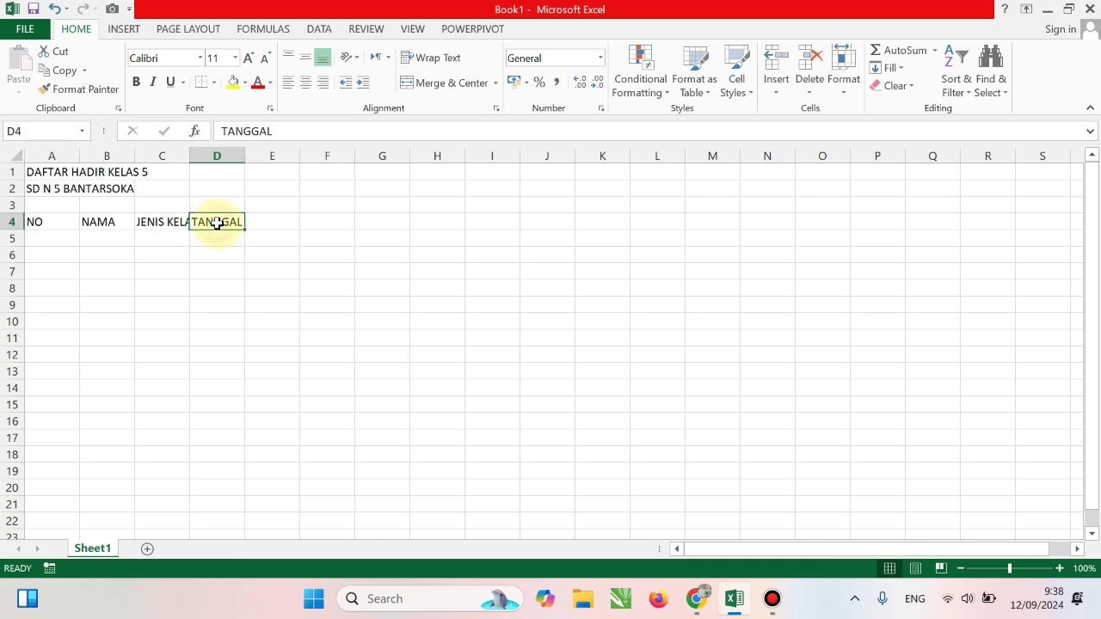
pyautogui.click(222, 241)
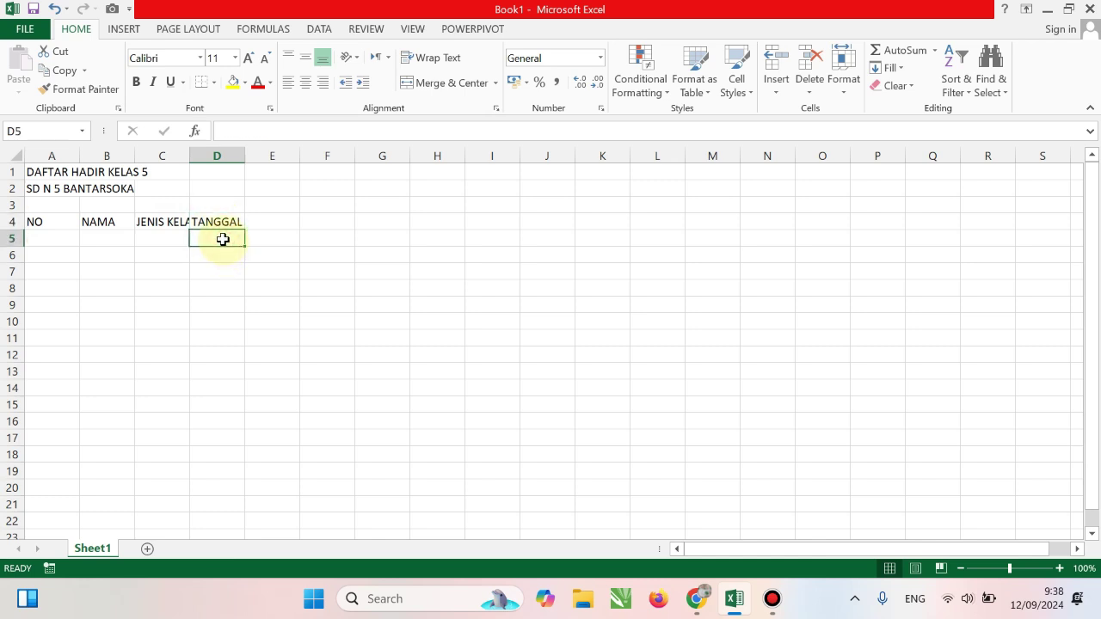
pyautogui.write('1')
pyautogui.press('Tab')
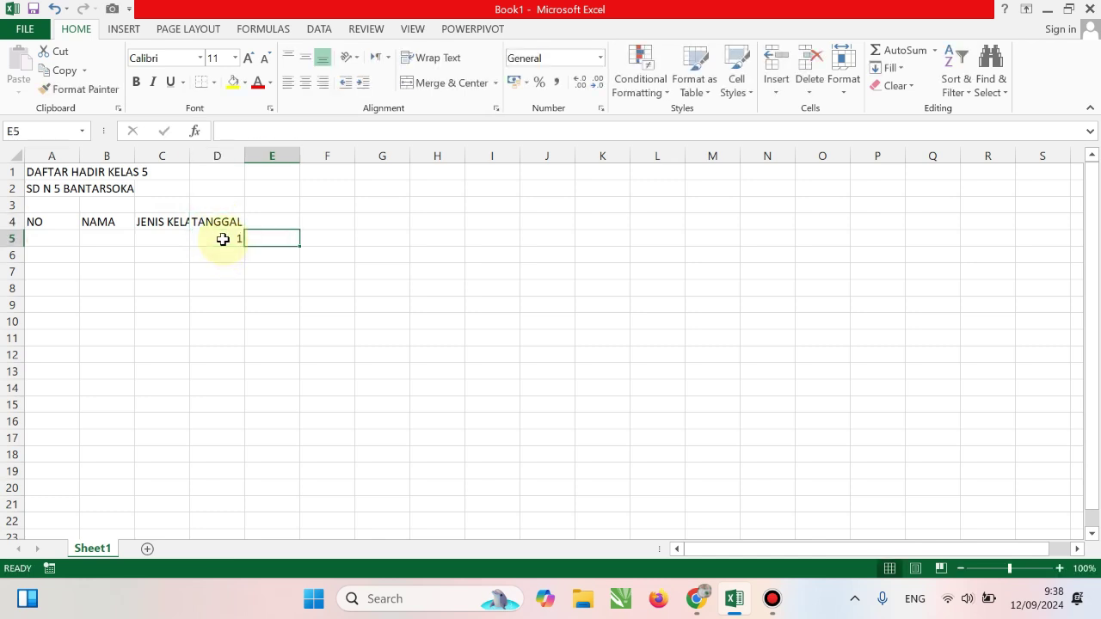
pyautogui.write('2')
pyautogui.click(234, 245)
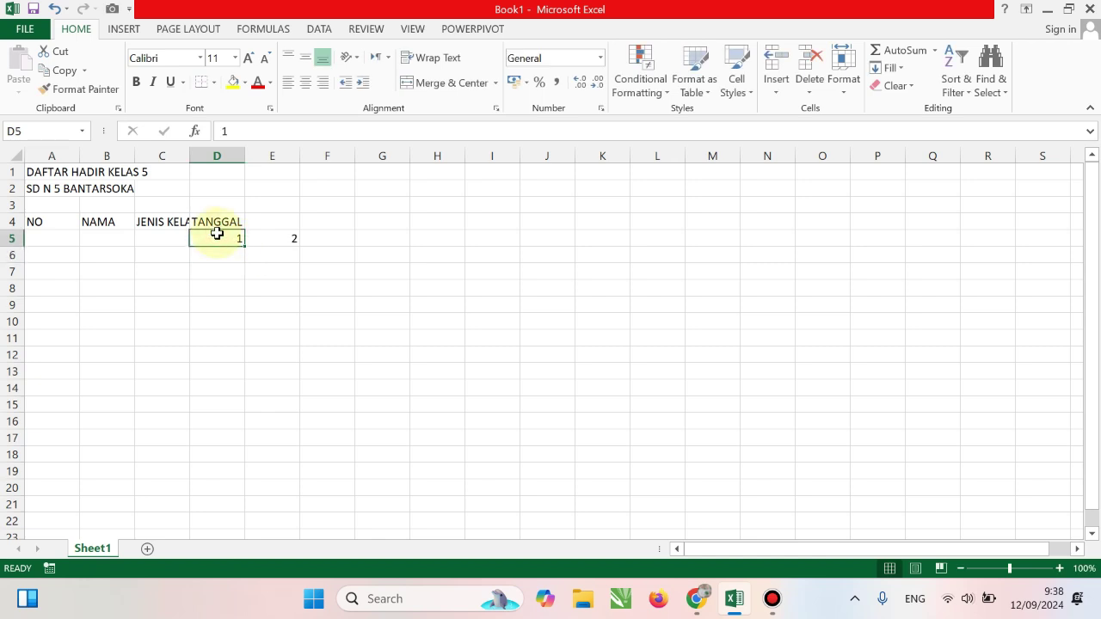
# Step: Extend the day numbers along row 5 through 31 in column AH
pyautogui.moveTo(215, 234); pyautogui.dragTo(273, 241)
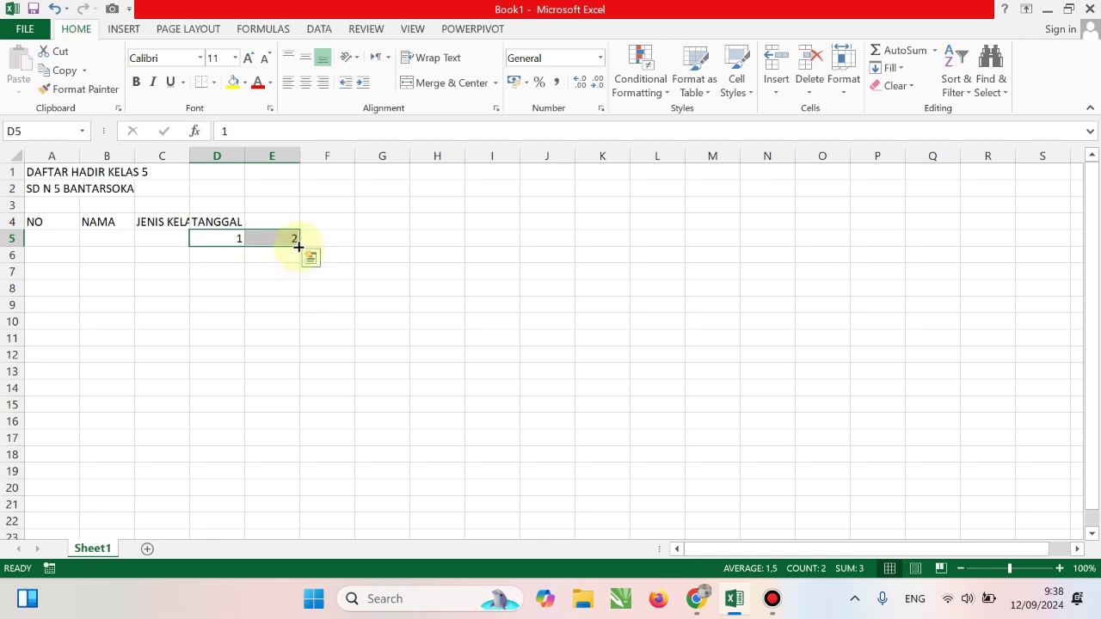
pyautogui.moveTo(298, 247)
pyautogui.mouseDown()
pyautogui.moveTo(1024, 252)
pyautogui.moveTo(617, 251)
pyautogui.moveTo(793, 241)
pyautogui.mouseUp()
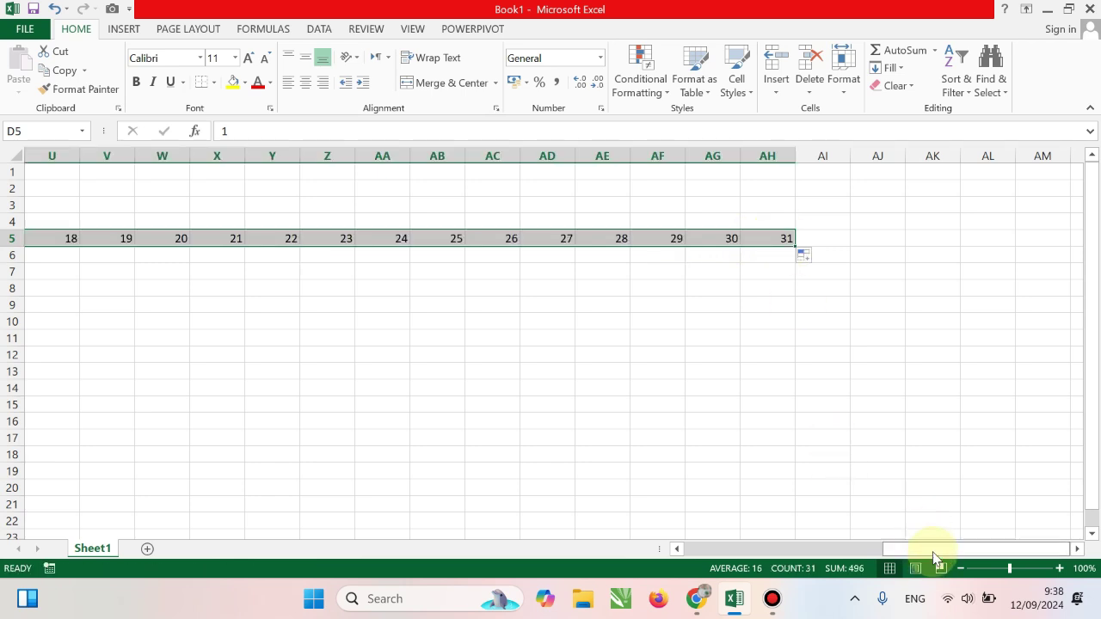
pyautogui.moveTo(912, 548); pyautogui.dragTo(679, 517)
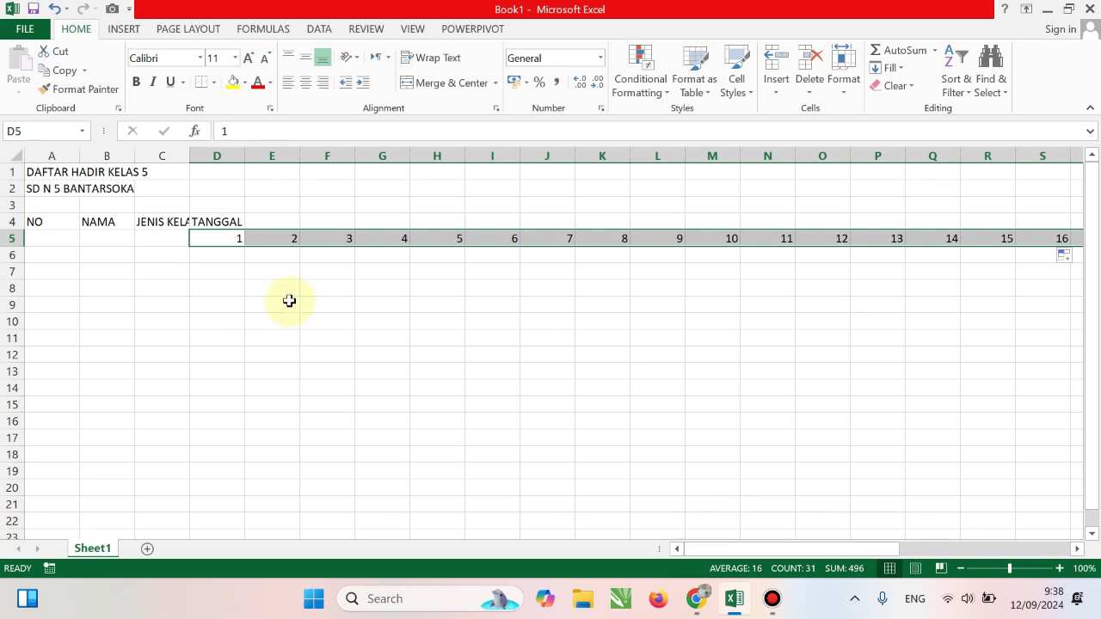
pyautogui.click(234, 270)
pyautogui.click(225, 234)
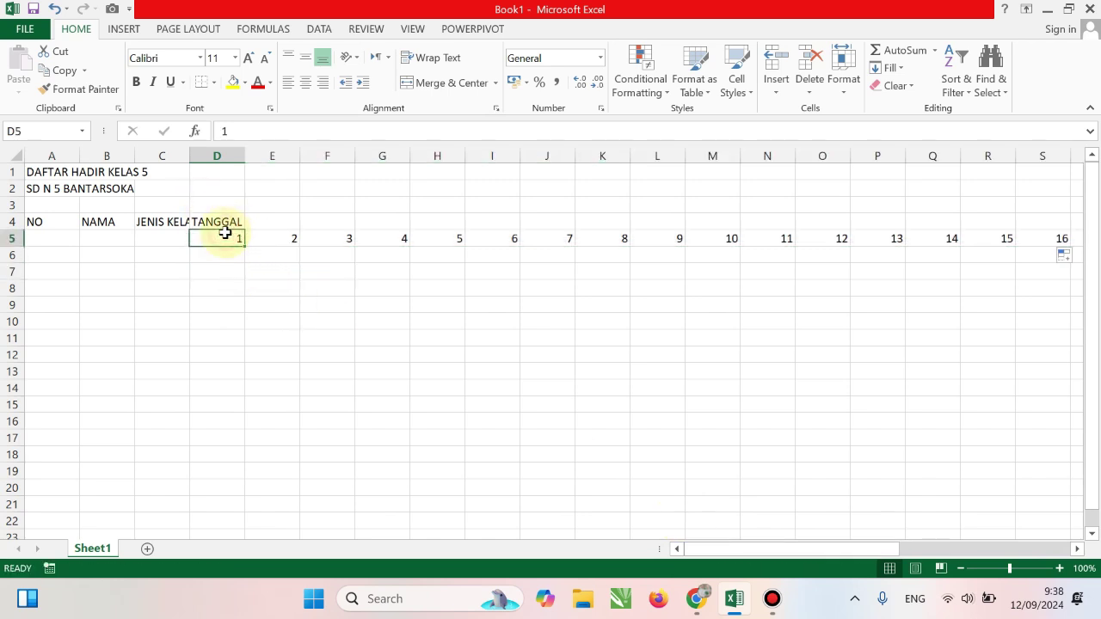
pyautogui.click(265, 293)
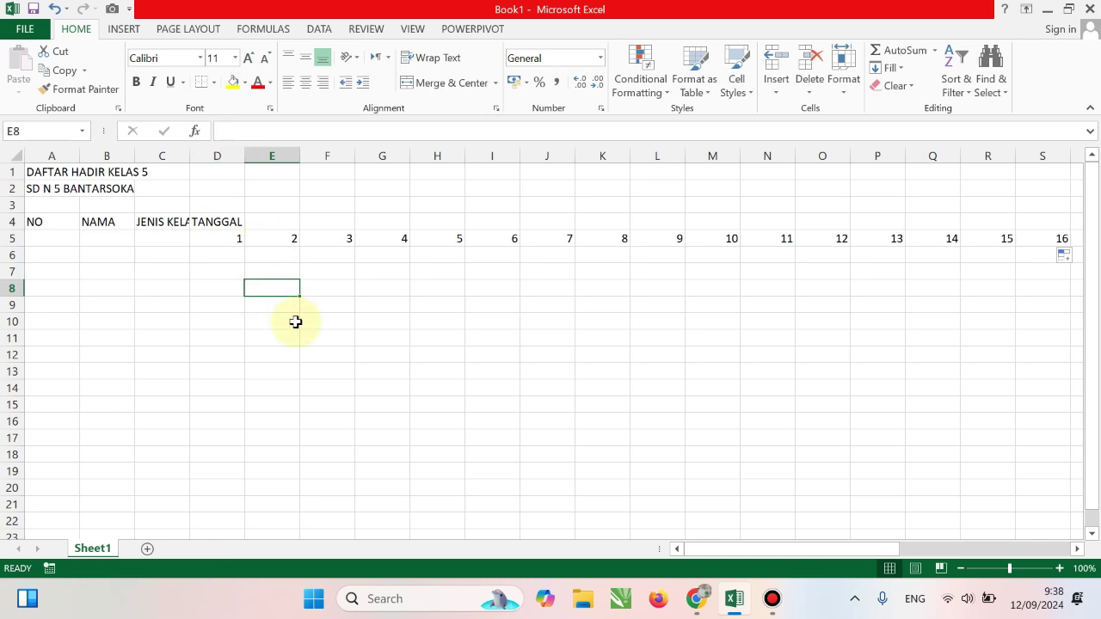
pyautogui.click(219, 235)
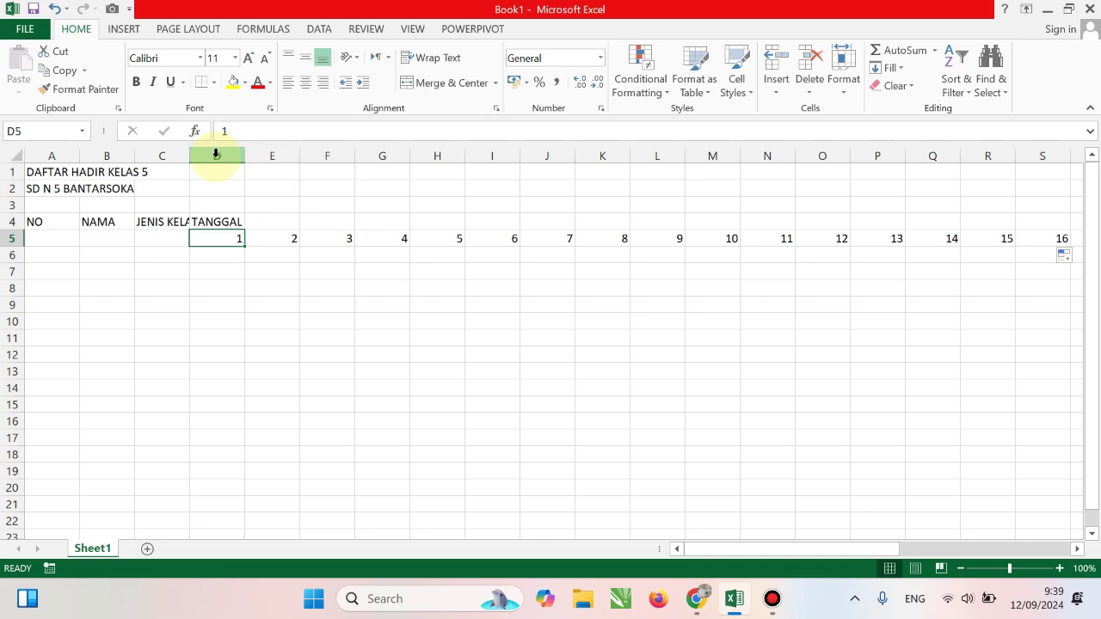
# Step: Select the date columns D through AH
pyautogui.click(216, 154)
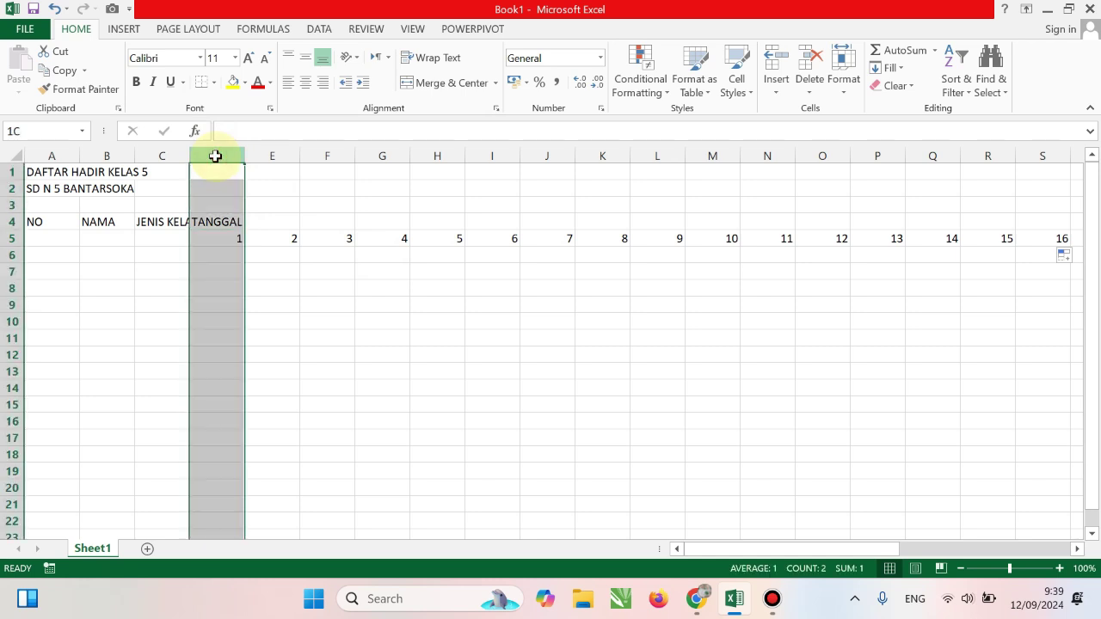
pyautogui.moveTo(216, 156)
pyautogui.mouseDown()
pyautogui.moveTo(938, 217)
pyautogui.moveTo(981, 181)
pyautogui.mouseUp()
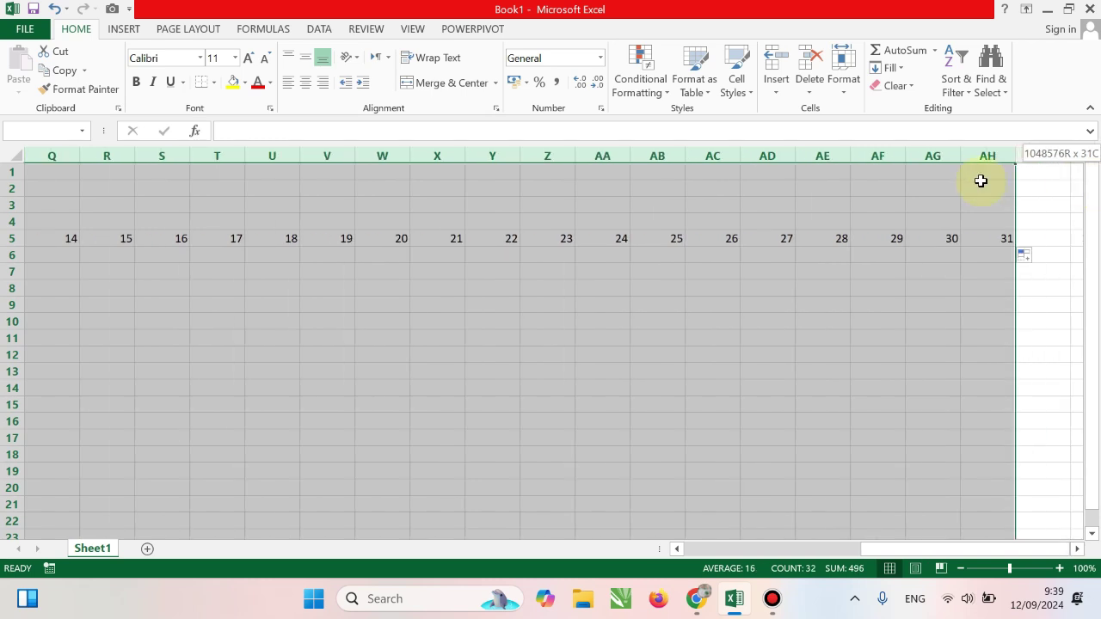
pyautogui.moveTo(980, 180); pyautogui.dragTo(1005, 173)
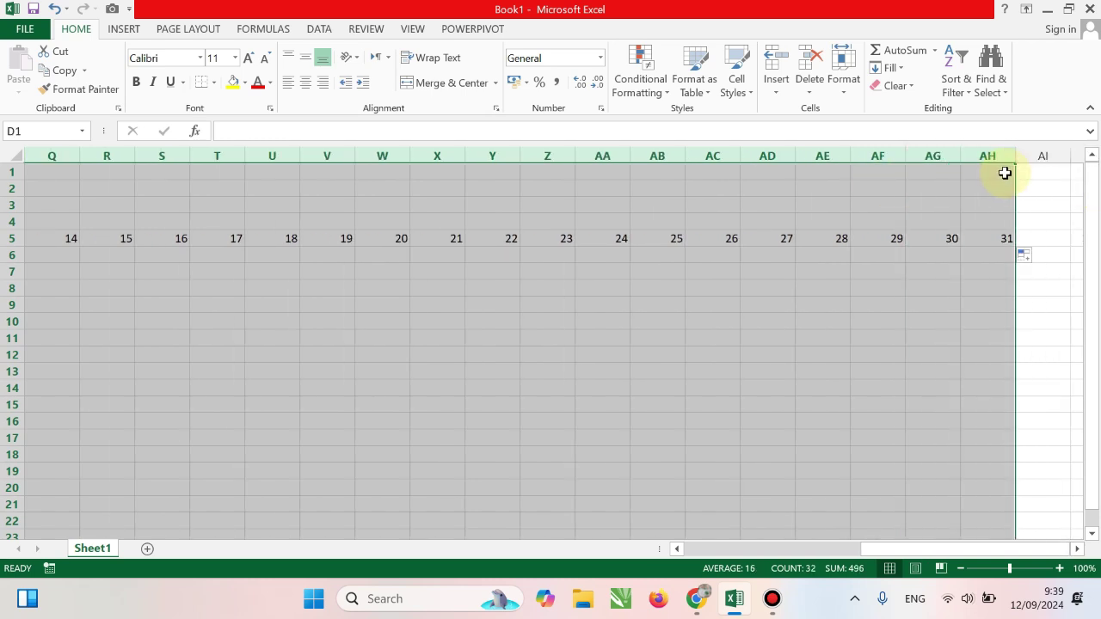
pyautogui.click(768, 336)
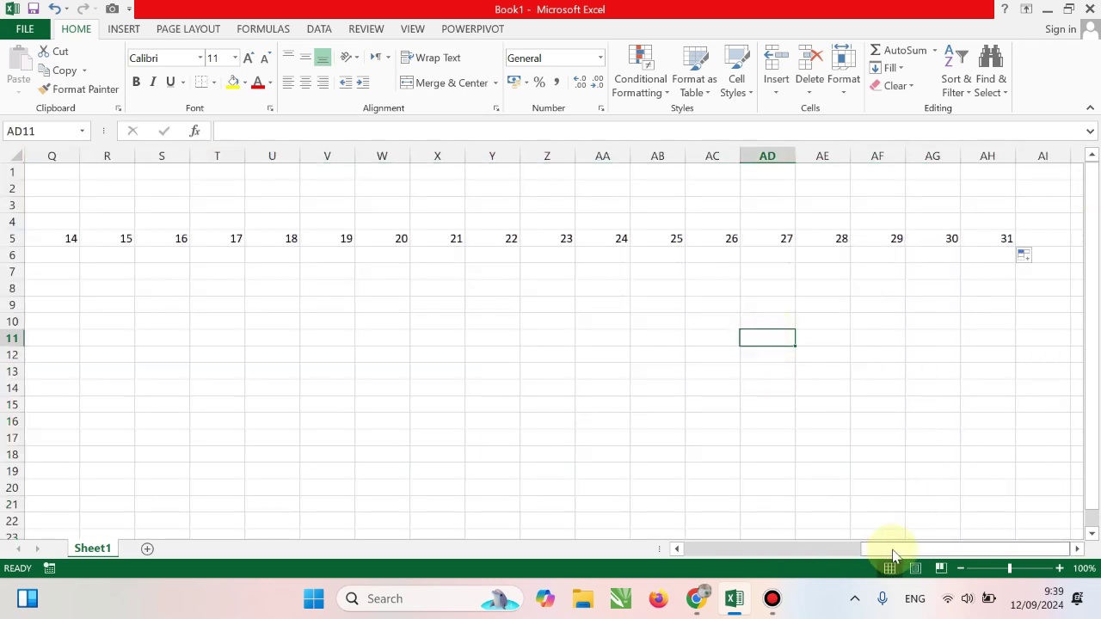
pyautogui.moveTo(893, 552); pyautogui.dragTo(610, 541)
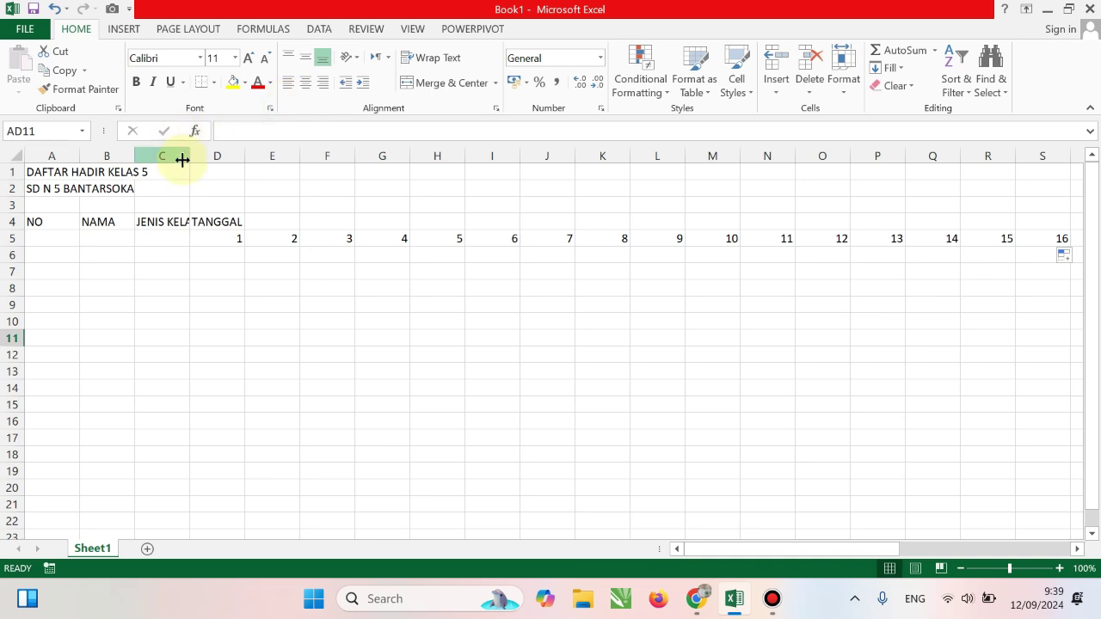
pyautogui.click(213, 155)
pyautogui.click(222, 188)
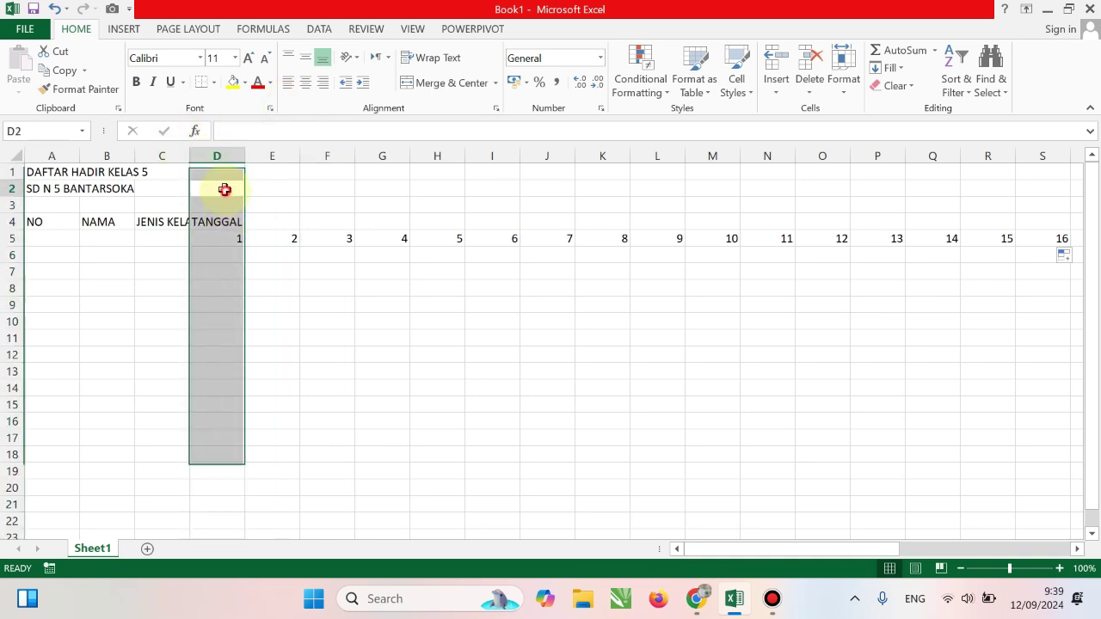
pyautogui.click(218, 155)
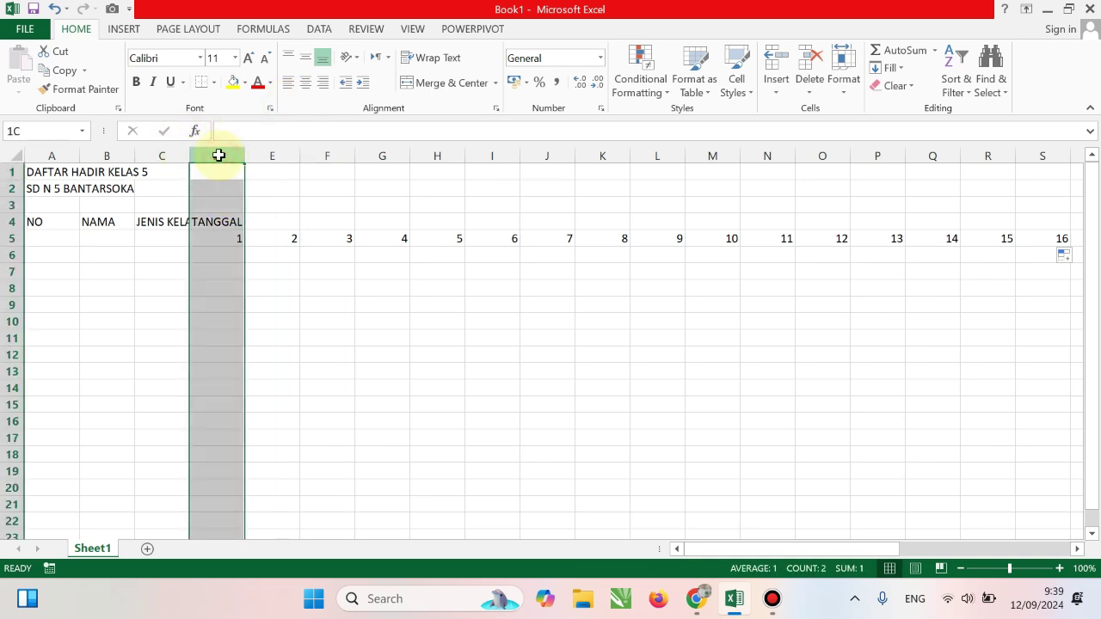
pyautogui.moveTo(219, 155)
pyautogui.mouseDown()
pyautogui.moveTo(1097, 191)
pyautogui.moveTo(937, 187)
pyautogui.moveTo(994, 187)
pyautogui.mouseUp()
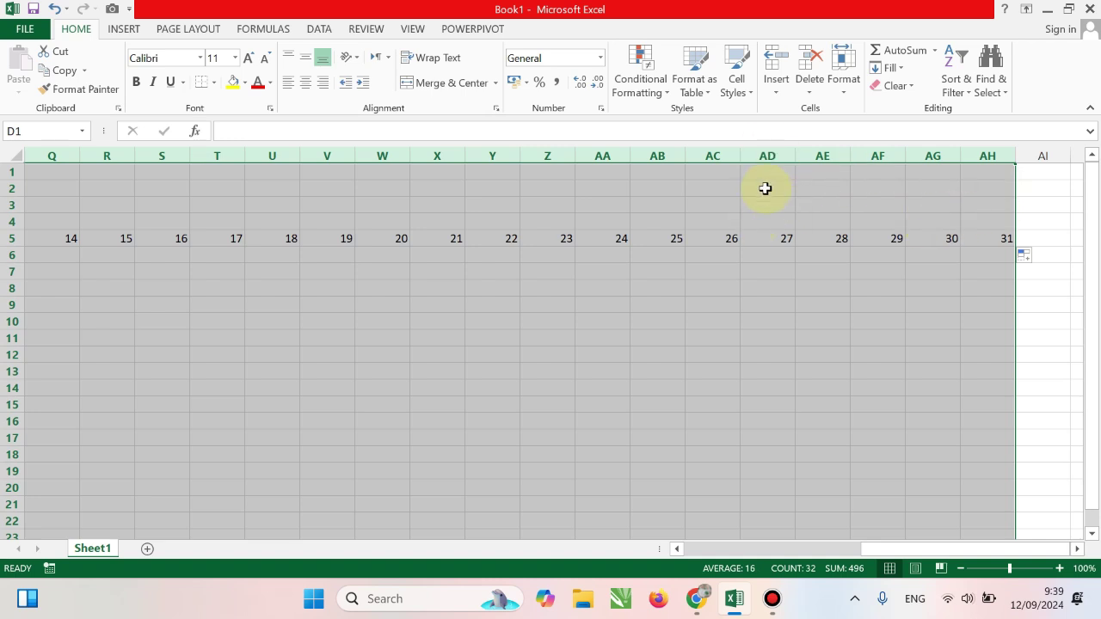
# Step: Set the selected columns' width to 3
pyautogui.rightClick(764, 188)
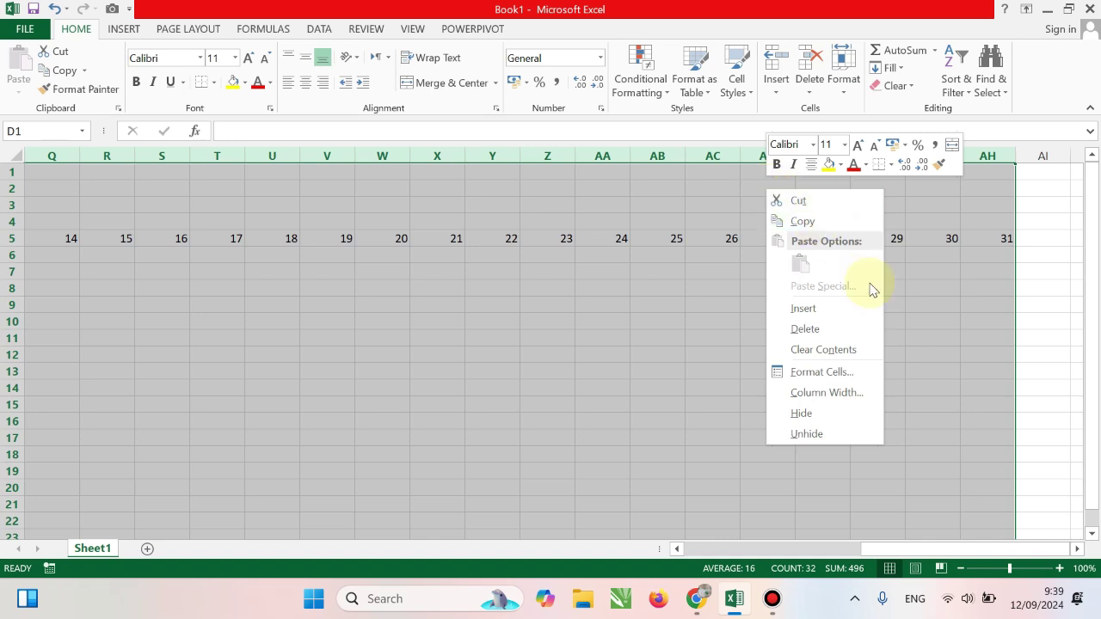
pyautogui.click(848, 394)
pyautogui.write('3')
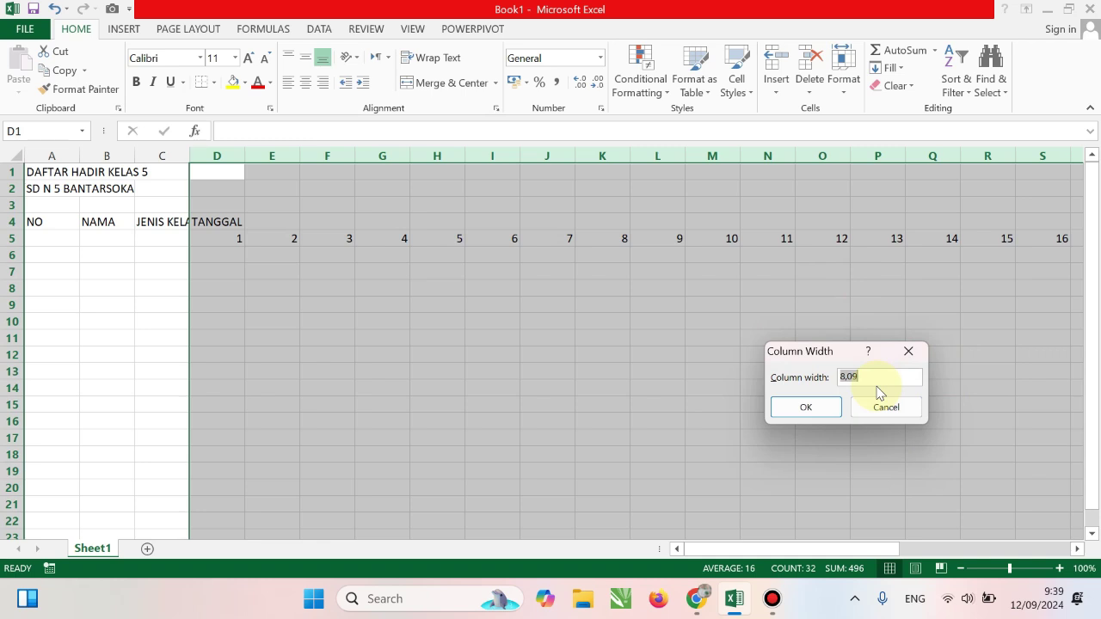
pyautogui.click(806, 405)
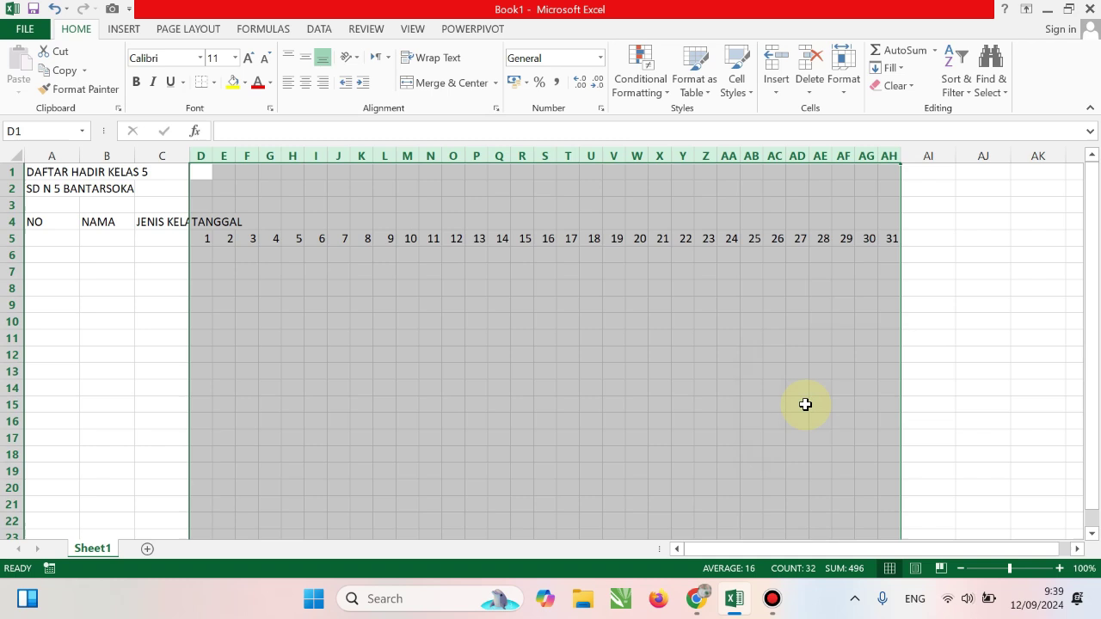
pyautogui.click(521, 369)
pyautogui.click(292, 289)
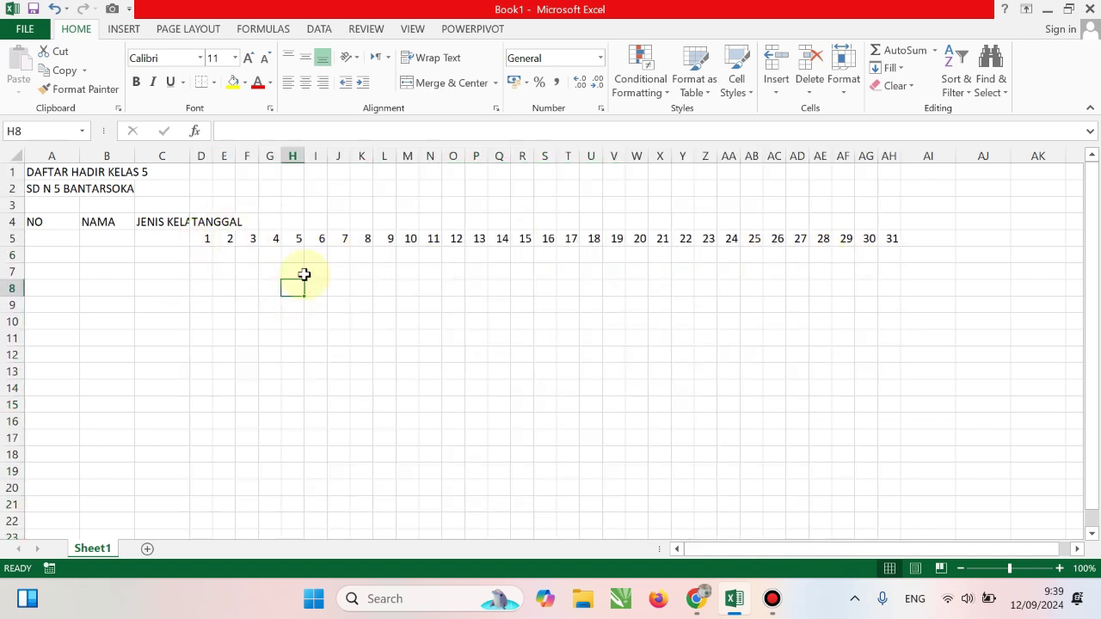
# Step: Merge and center D4:AH4 so TANGGAL spans all 31 day columns
pyautogui.click(200, 222)
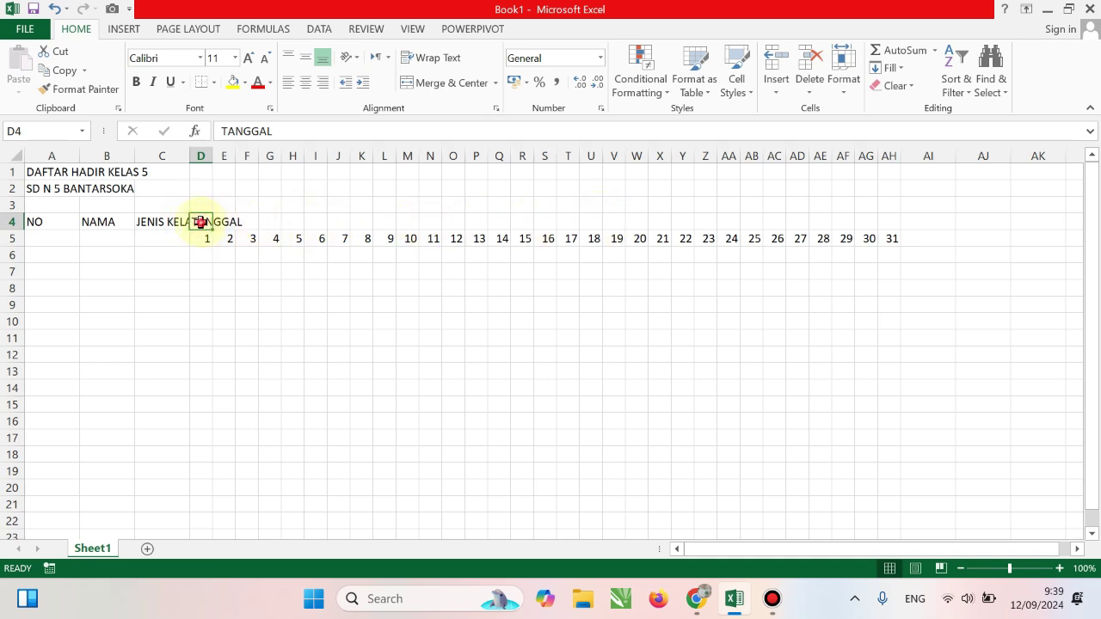
pyautogui.moveTo(200, 222); pyautogui.dragTo(890, 218)
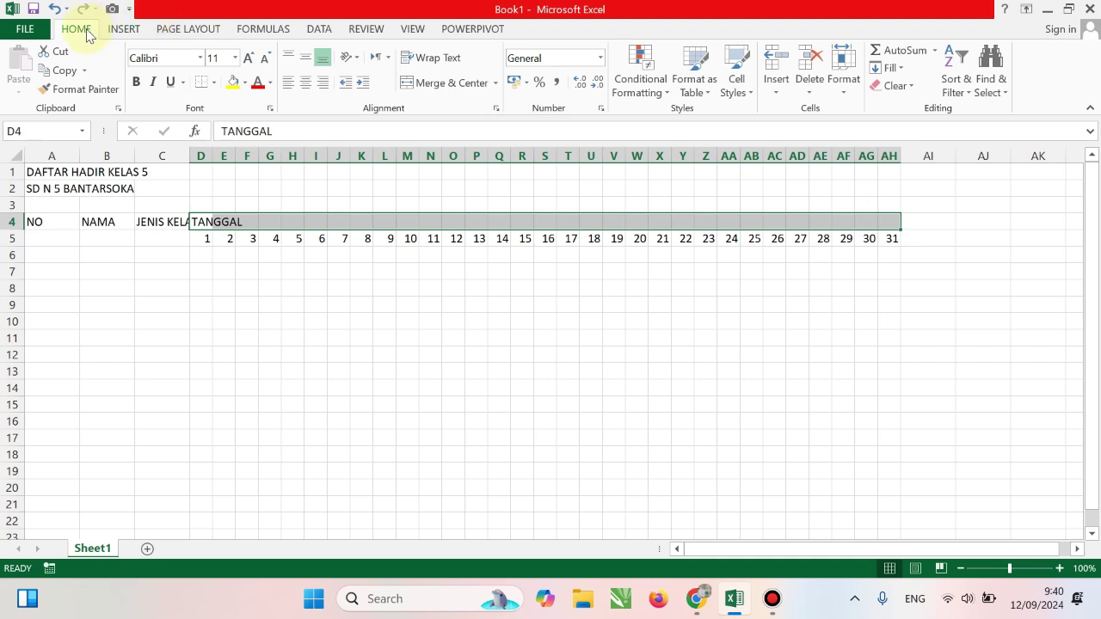
pyautogui.click(453, 83)
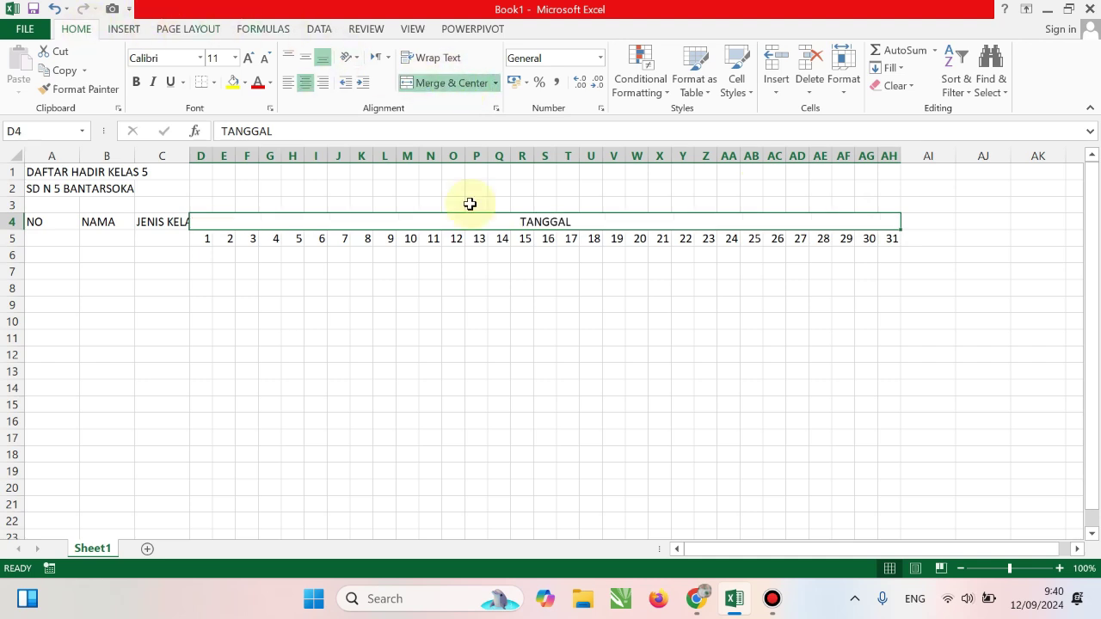
pyautogui.click(504, 303)
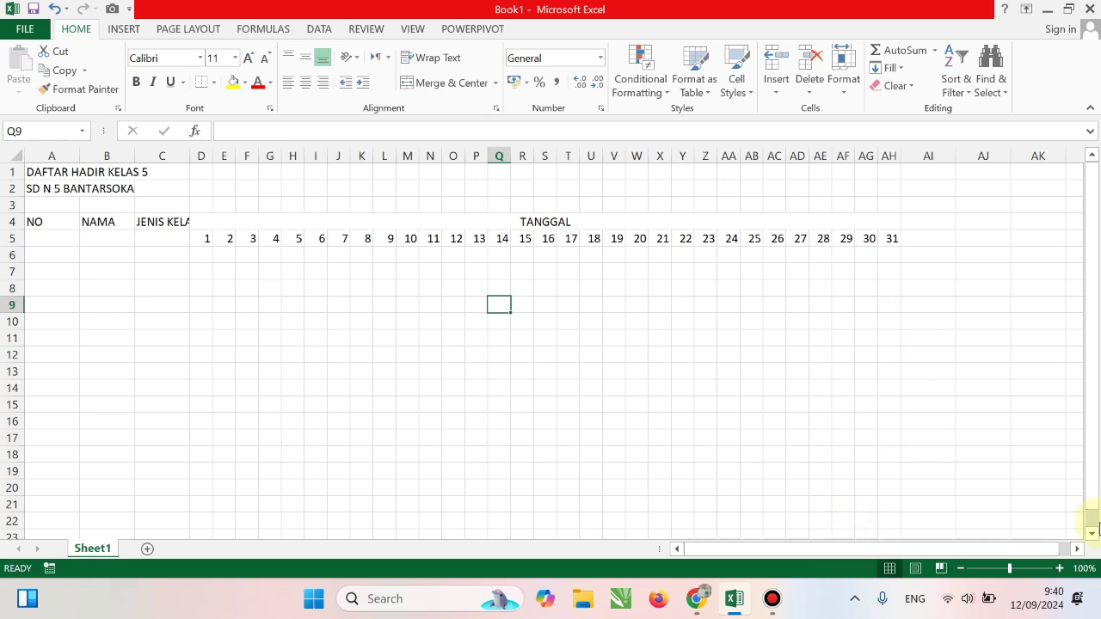
# Step: Scroll right and enter the KETERANGAN heading in AI4
pyautogui.click(1077, 549)
pyautogui.click(1077, 549)
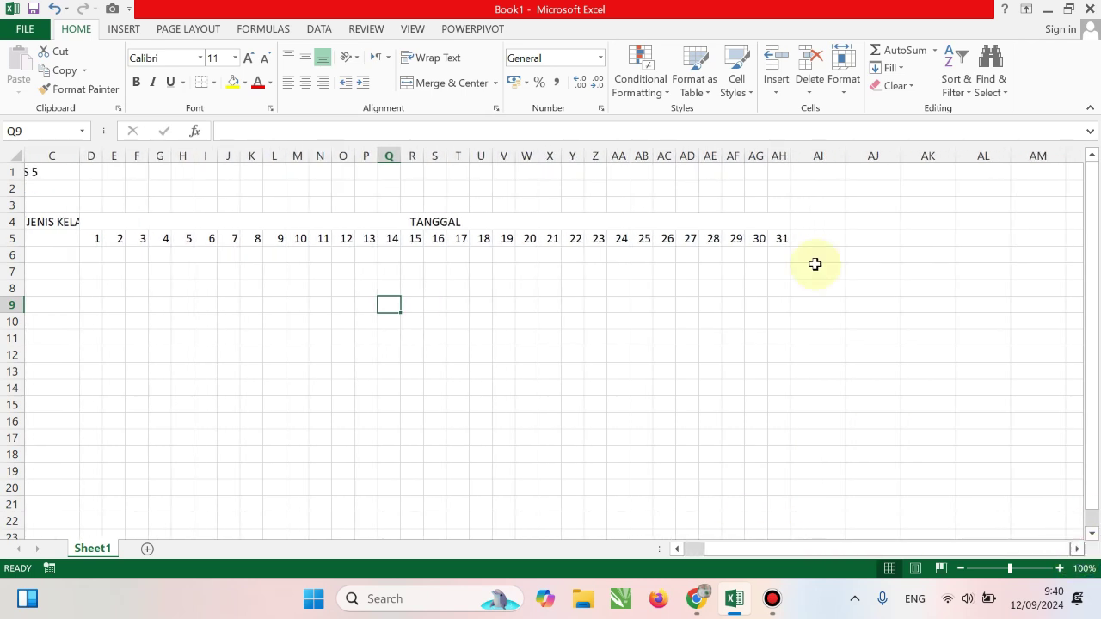
pyautogui.click(824, 222)
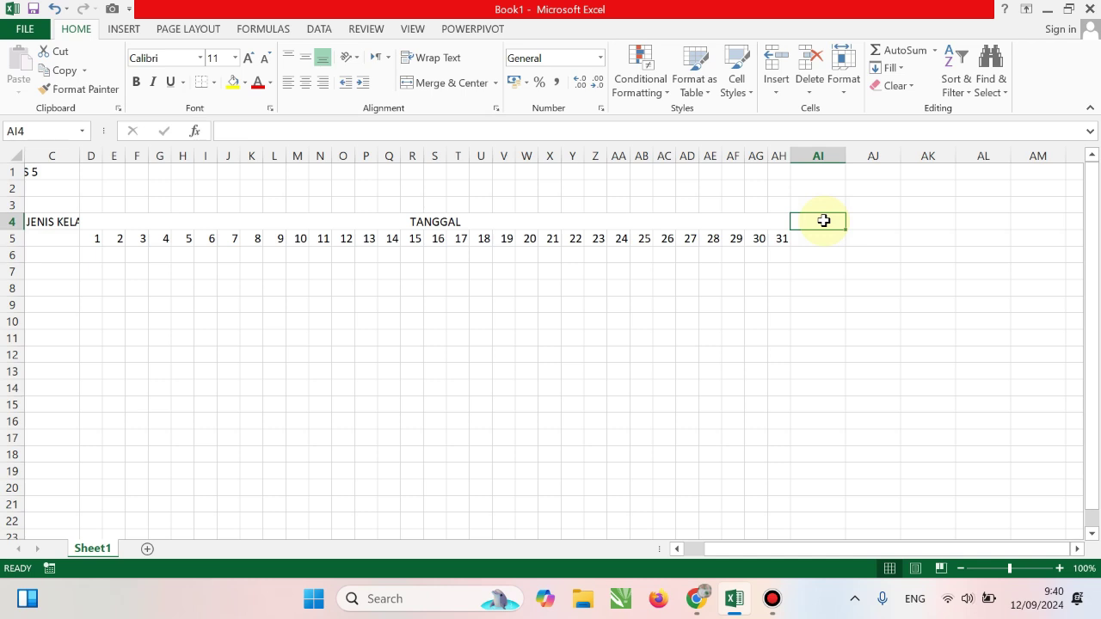
pyautogui.write('k')
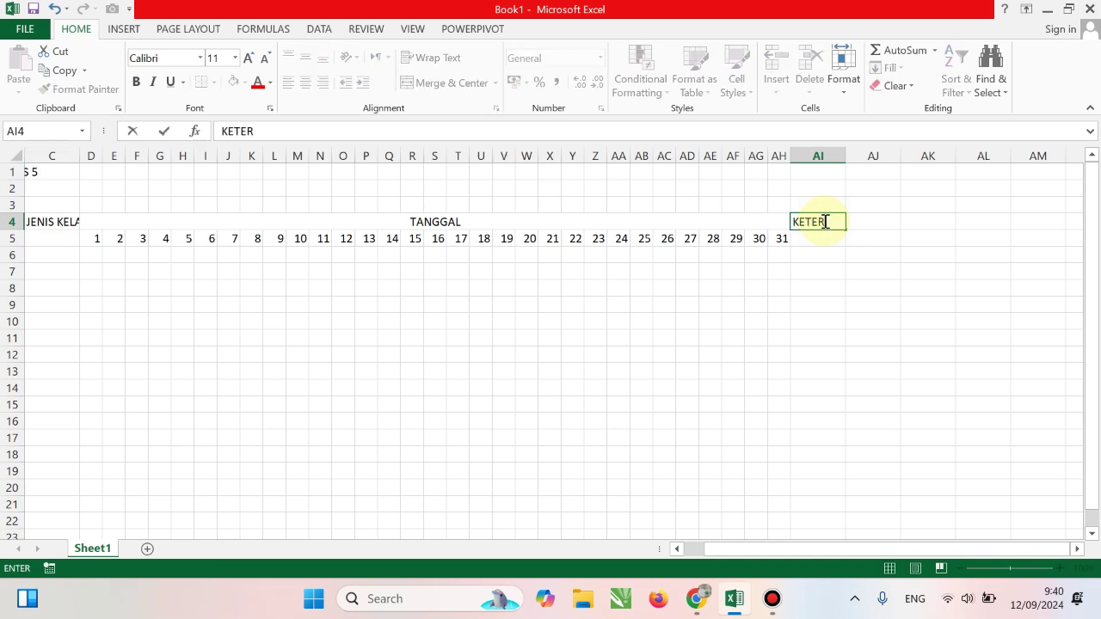
pyautogui.click(829, 240)
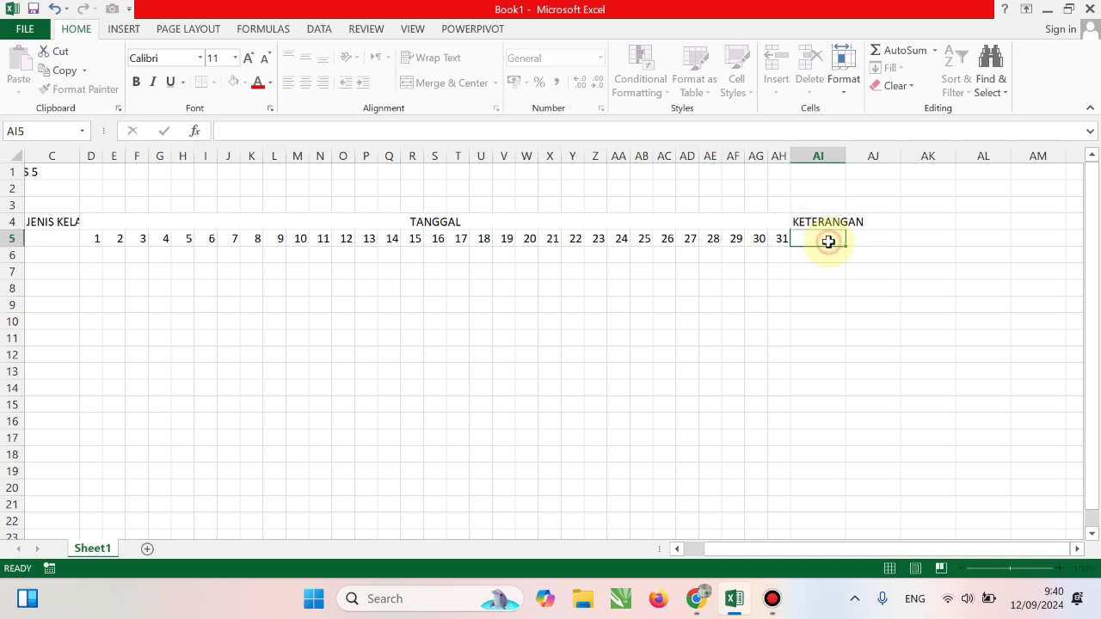
# Step: Enter S, I and A in AI5, AJ5 and AK5
pyautogui.write('S')
pyautogui.press('Tab')
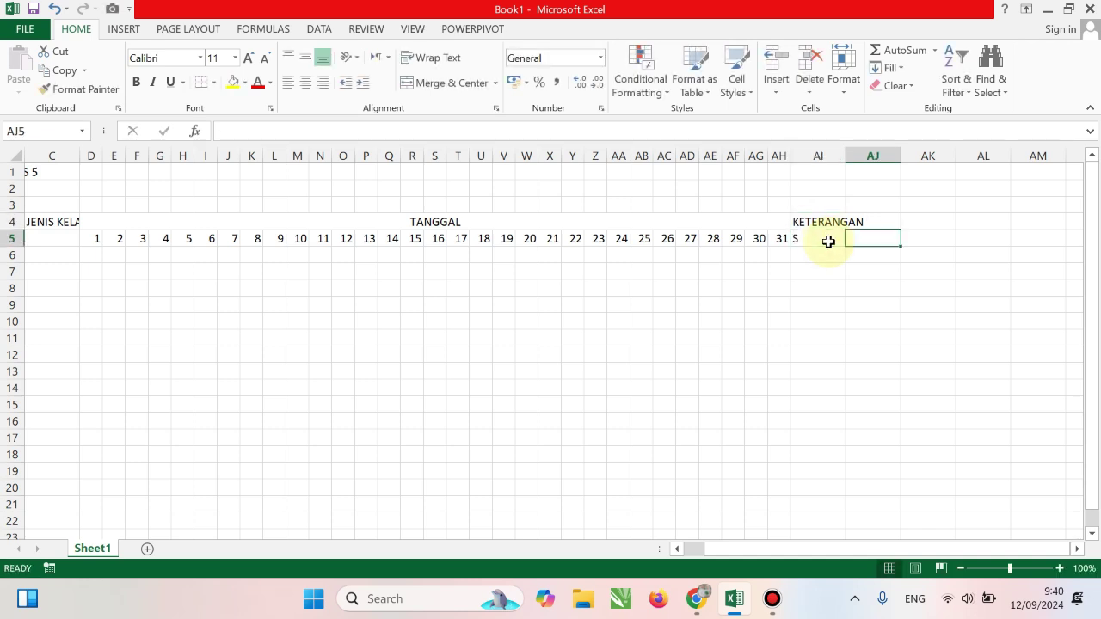
pyautogui.write('I')
pyautogui.press('Tab')
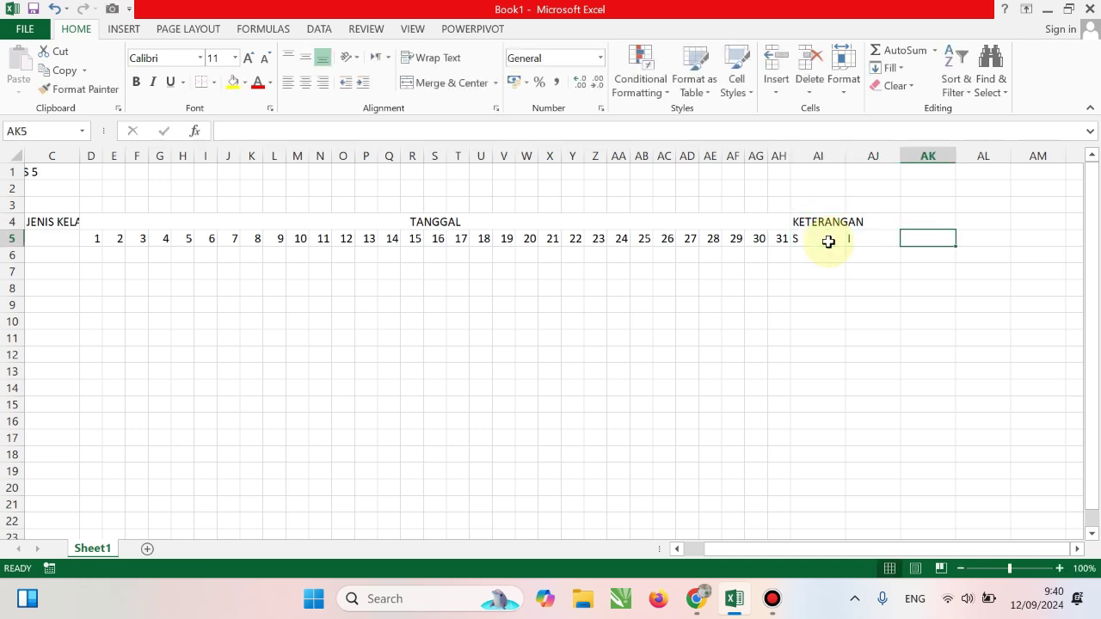
pyautogui.write('A')
pyautogui.click(829, 241)
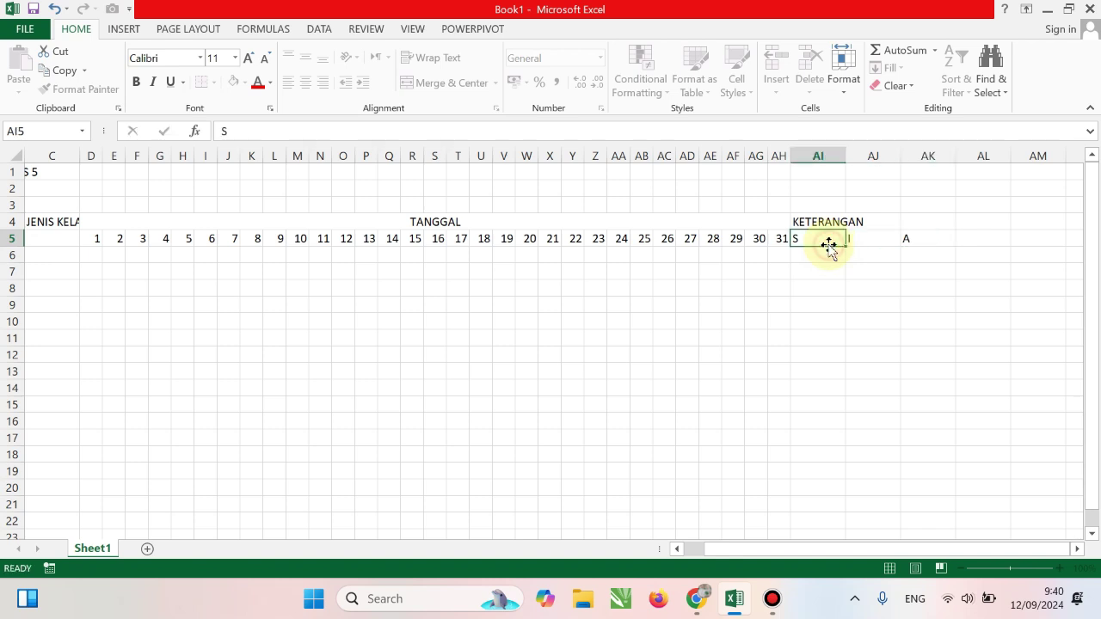
pyautogui.click(868, 317)
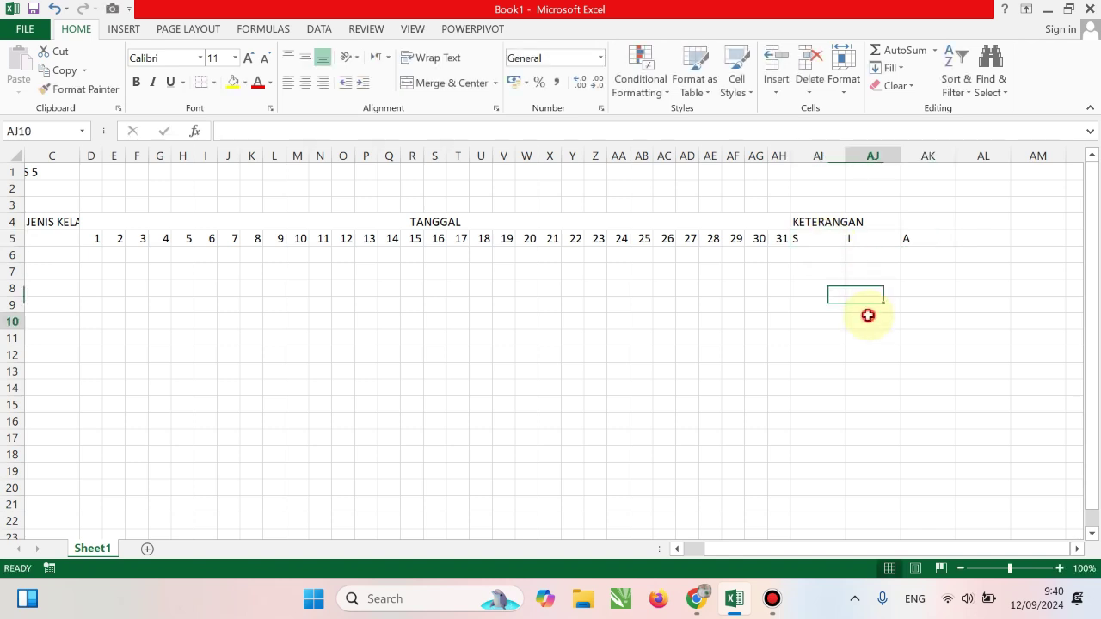
# Step: Give columns AI through AK a narrower column width
pyautogui.click(819, 151)
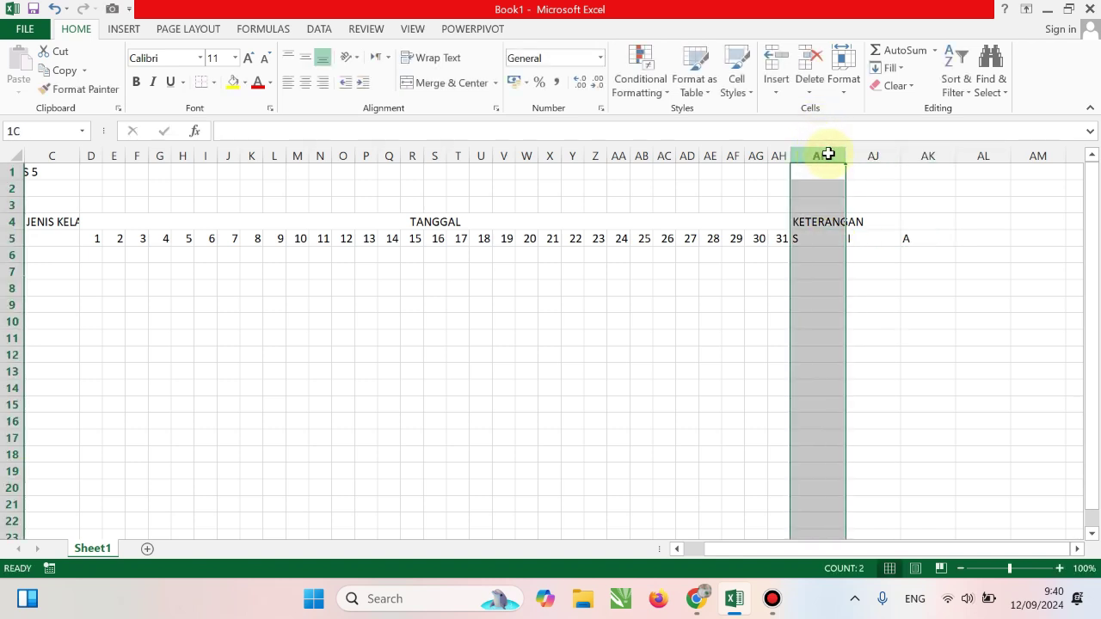
pyautogui.moveTo(829, 154); pyautogui.dragTo(935, 155)
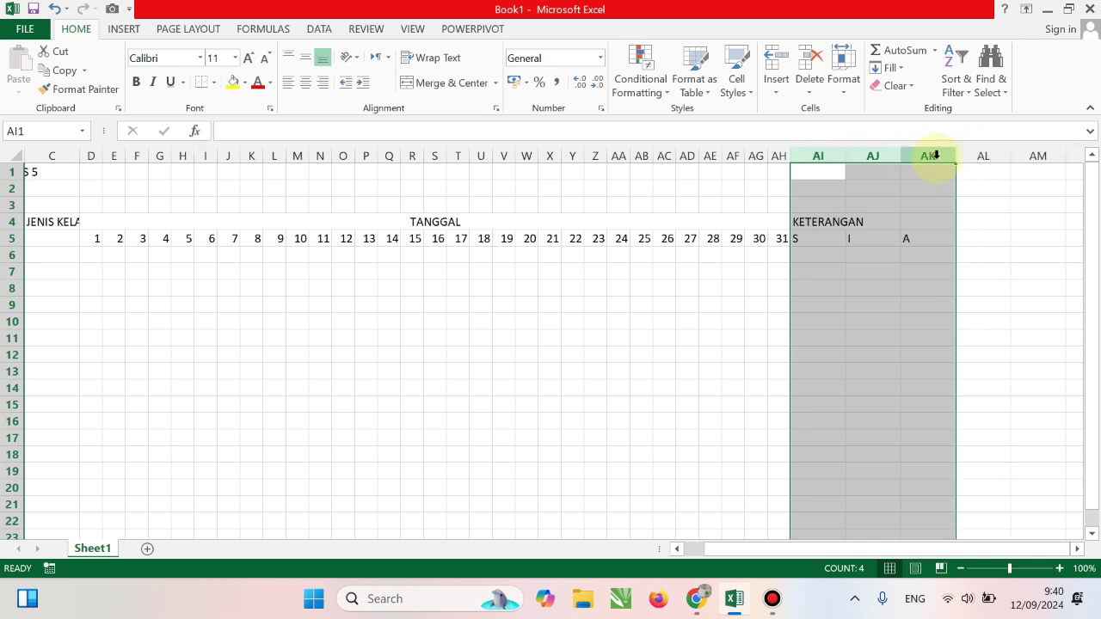
pyautogui.rightClick(892, 210)
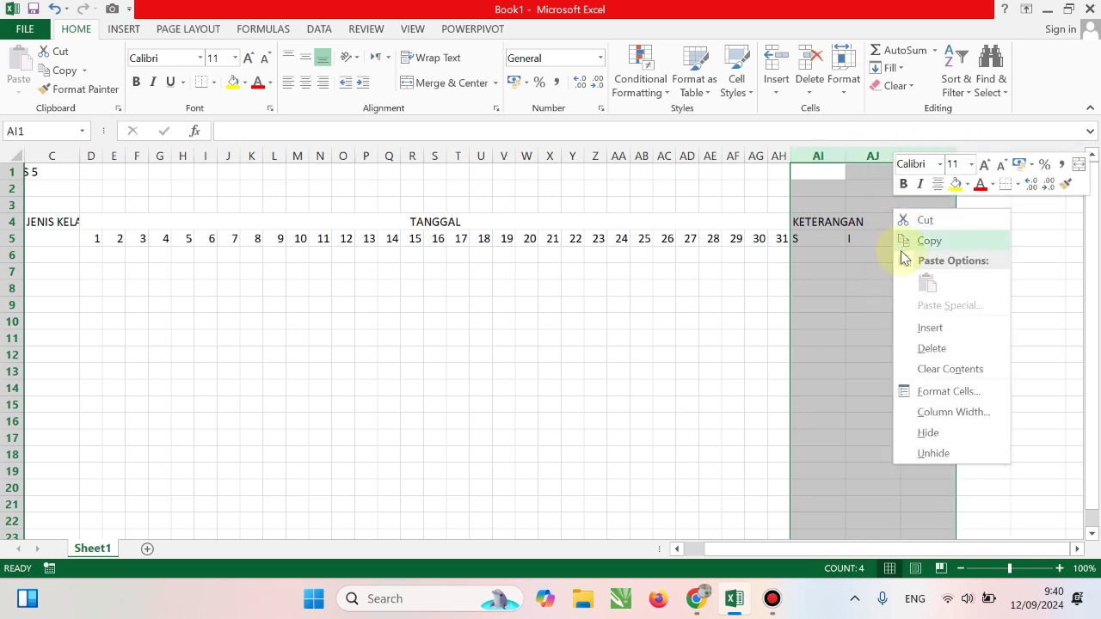
pyautogui.click(981, 413)
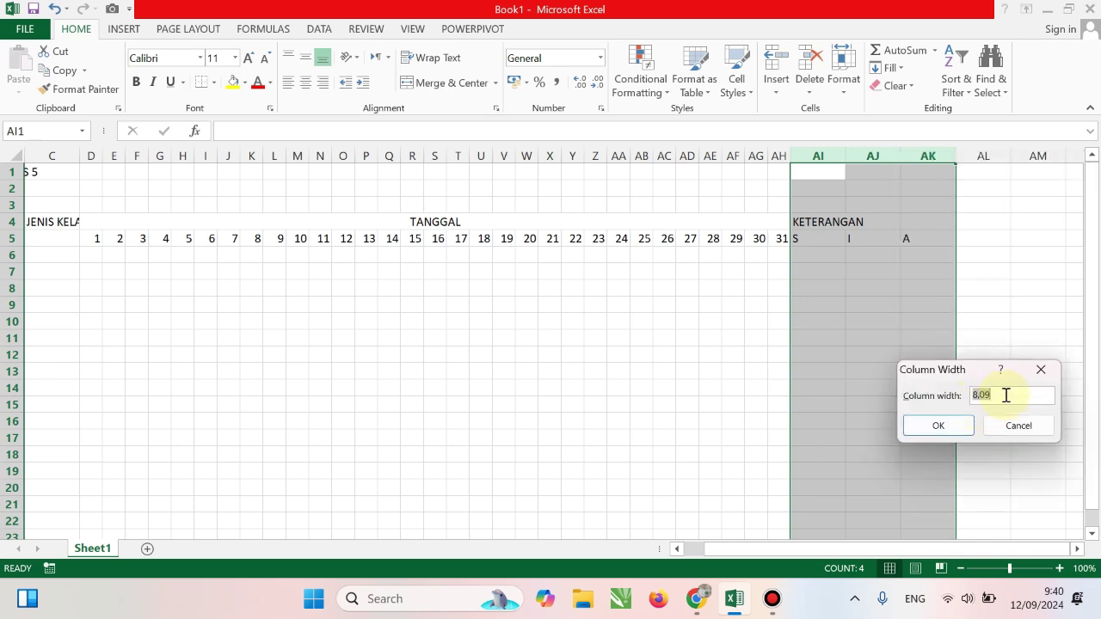
pyautogui.click(938, 425)
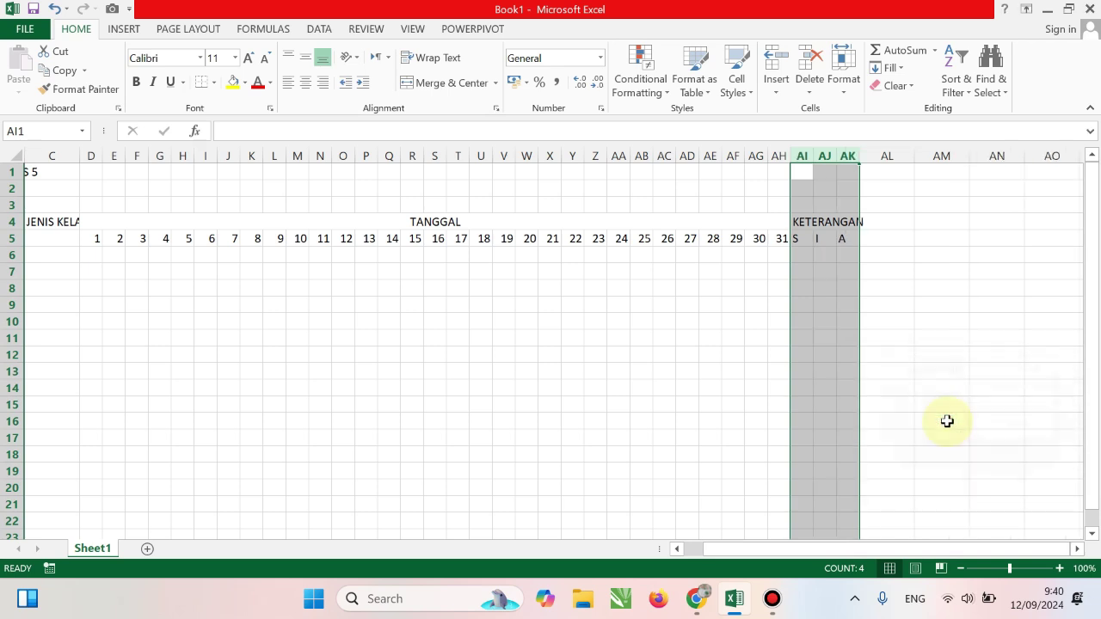
# Step: Merge and center KETERANGAN across AI4:AK4
pyautogui.moveTo(807, 224); pyautogui.dragTo(843, 222)
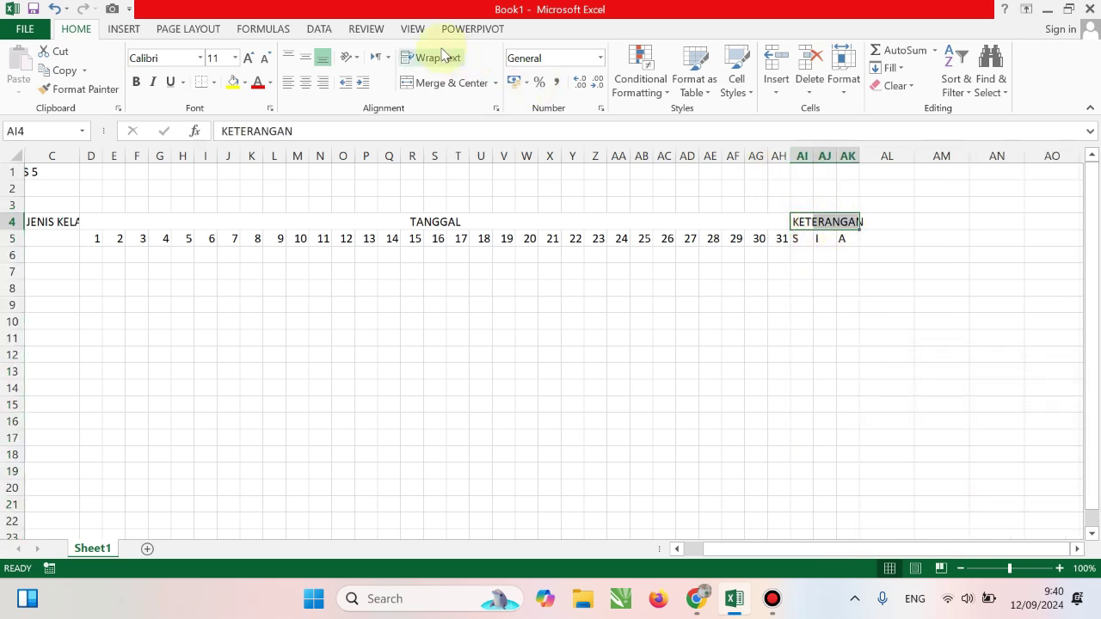
pyautogui.click(447, 82)
pyautogui.click(904, 298)
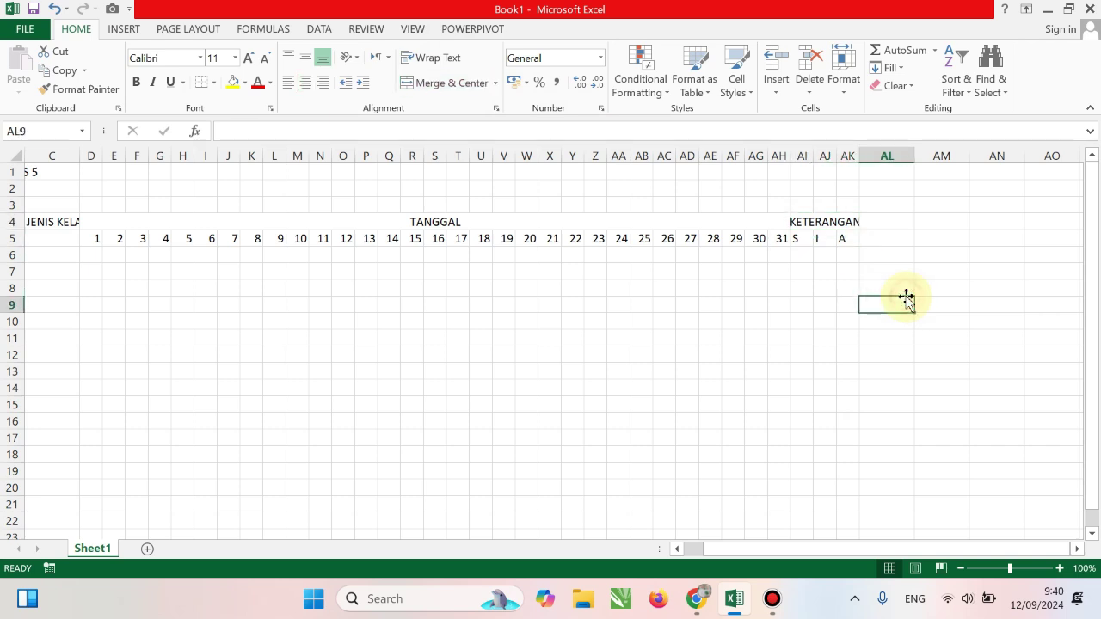
pyautogui.click(905, 241)
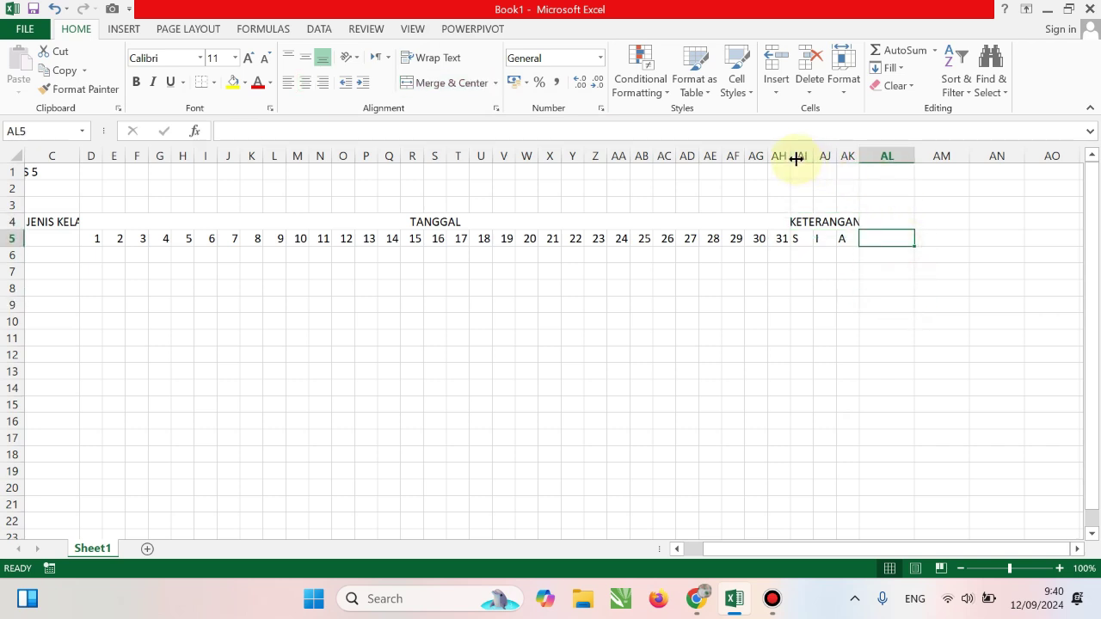
pyautogui.click(820, 253)
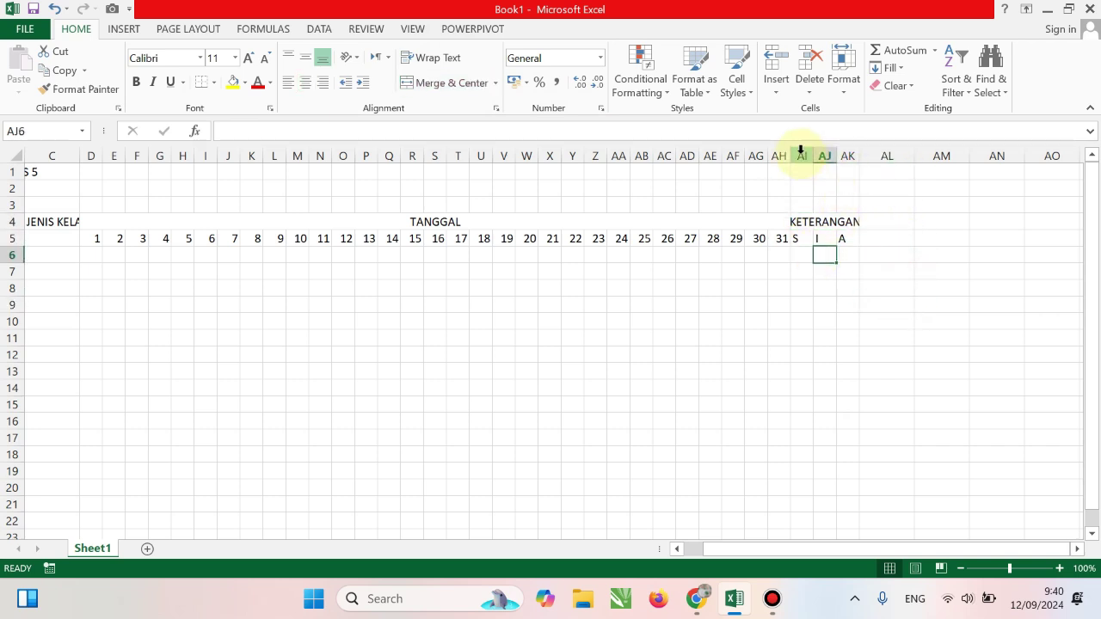
# Step: Set columns AI through AK to width 3.2
pyautogui.moveTo(801, 152); pyautogui.dragTo(848, 155)
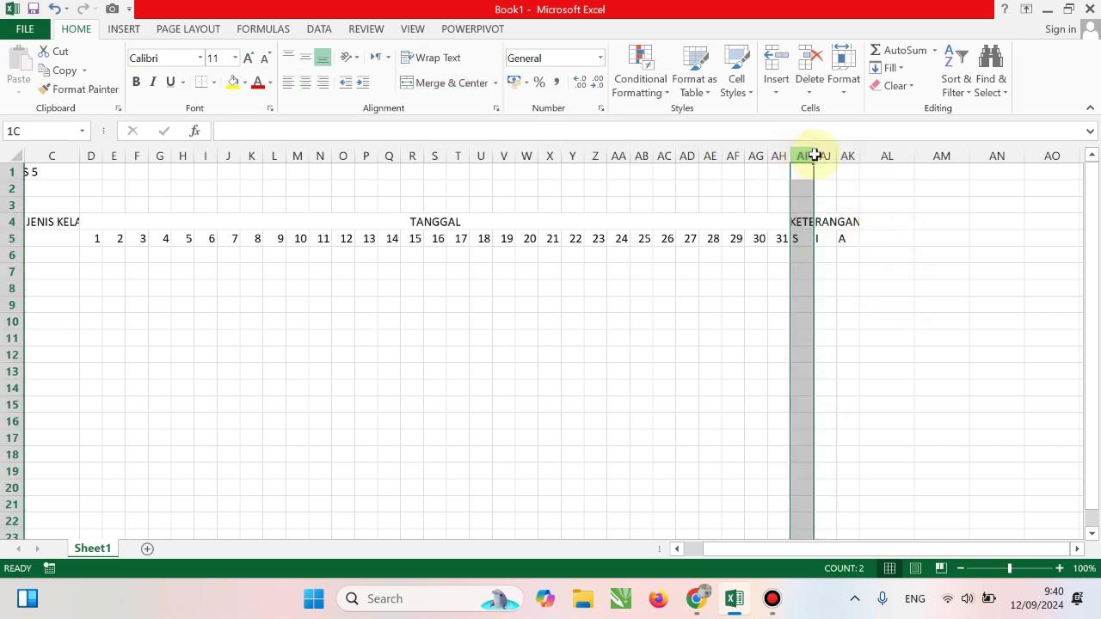
pyautogui.rightClick(838, 215)
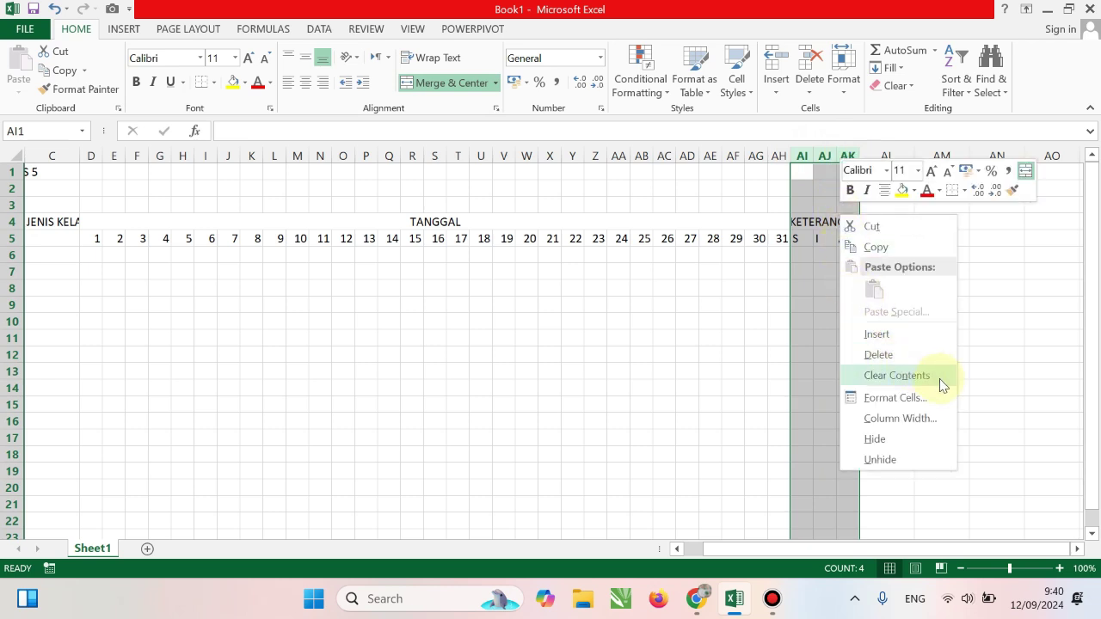
pyautogui.click(919, 418)
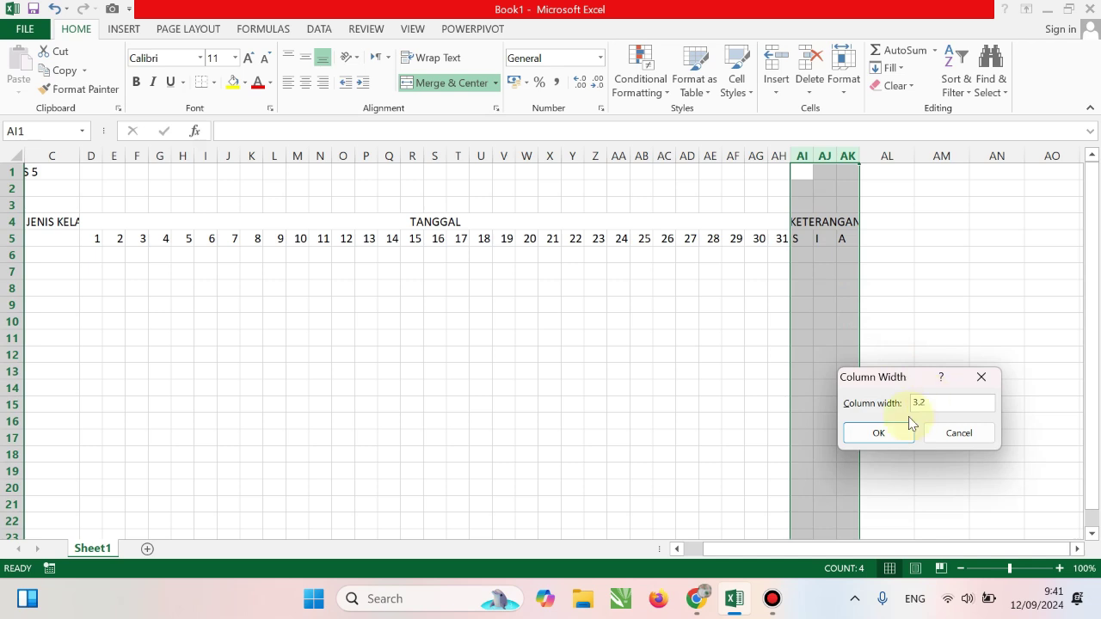
pyautogui.click(880, 432)
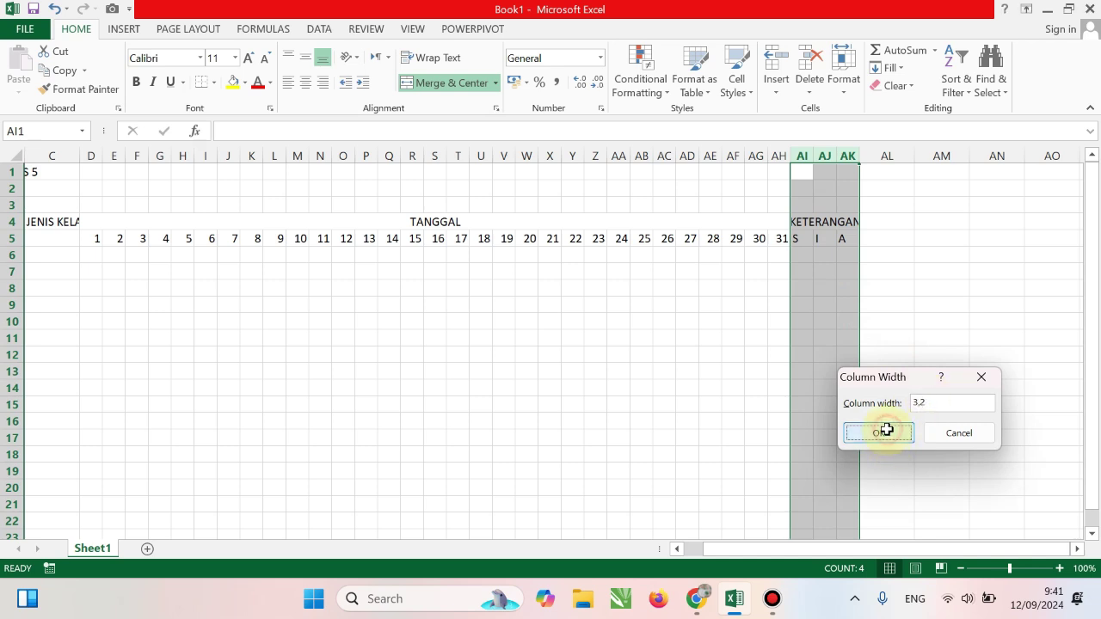
pyautogui.click(905, 289)
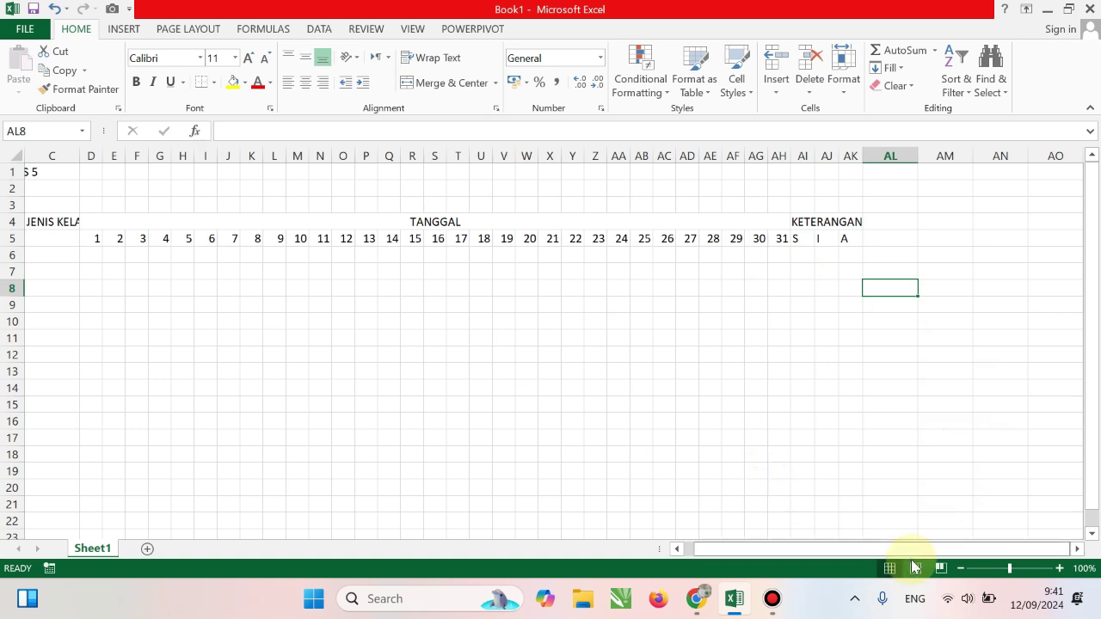
pyautogui.moveTo(886, 548); pyautogui.dragTo(658, 529)
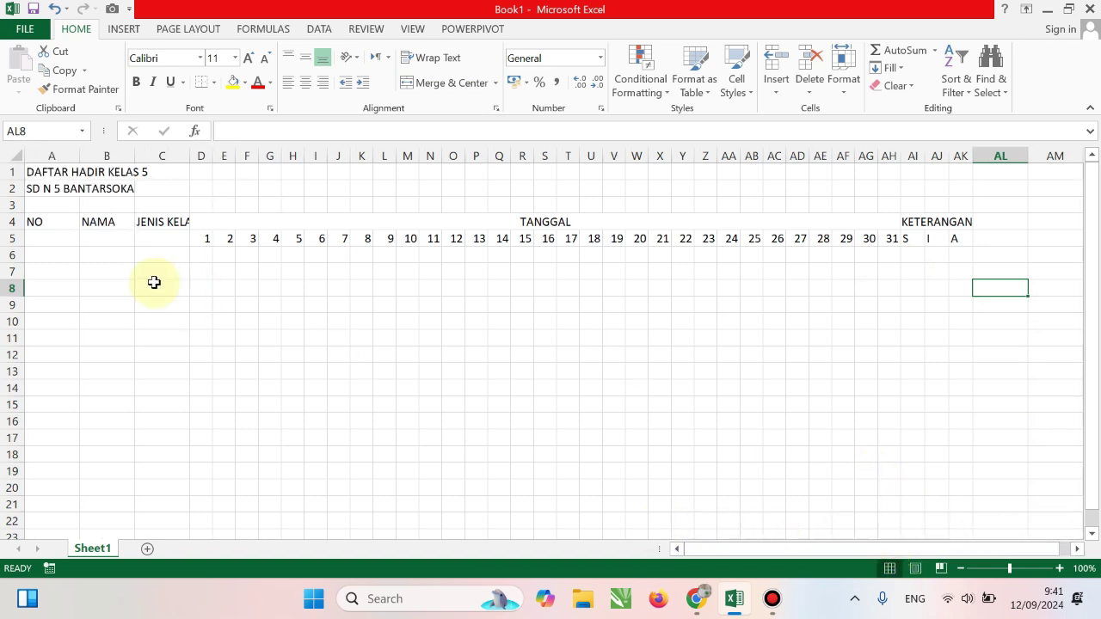
# Step: Enter 1 in A6 and 2 in A7
pyautogui.click(47, 256)
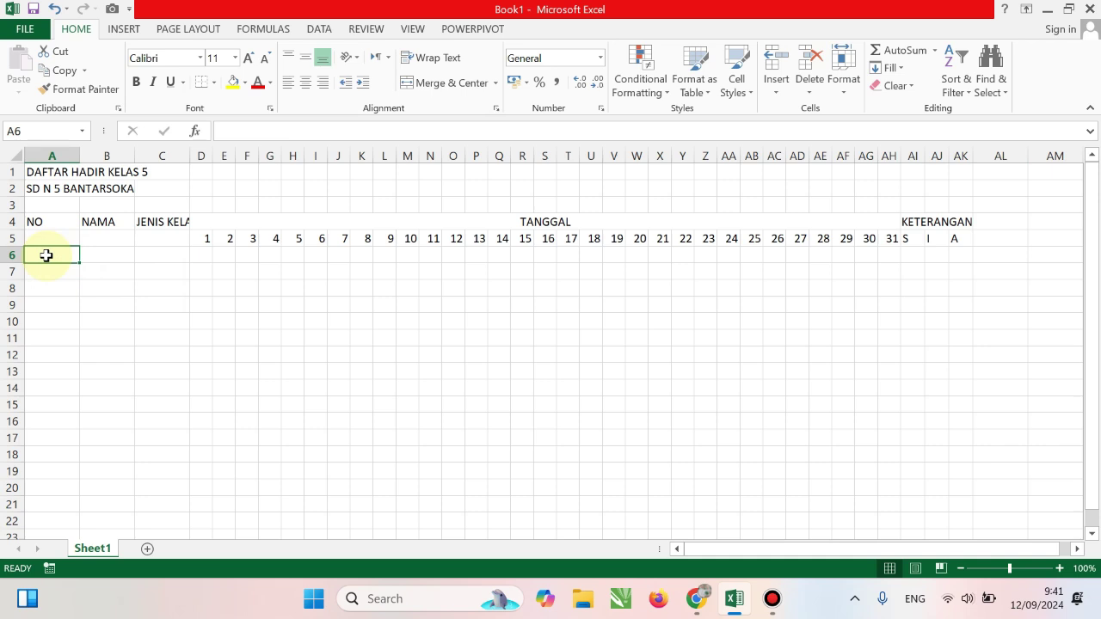
pyautogui.write('1')
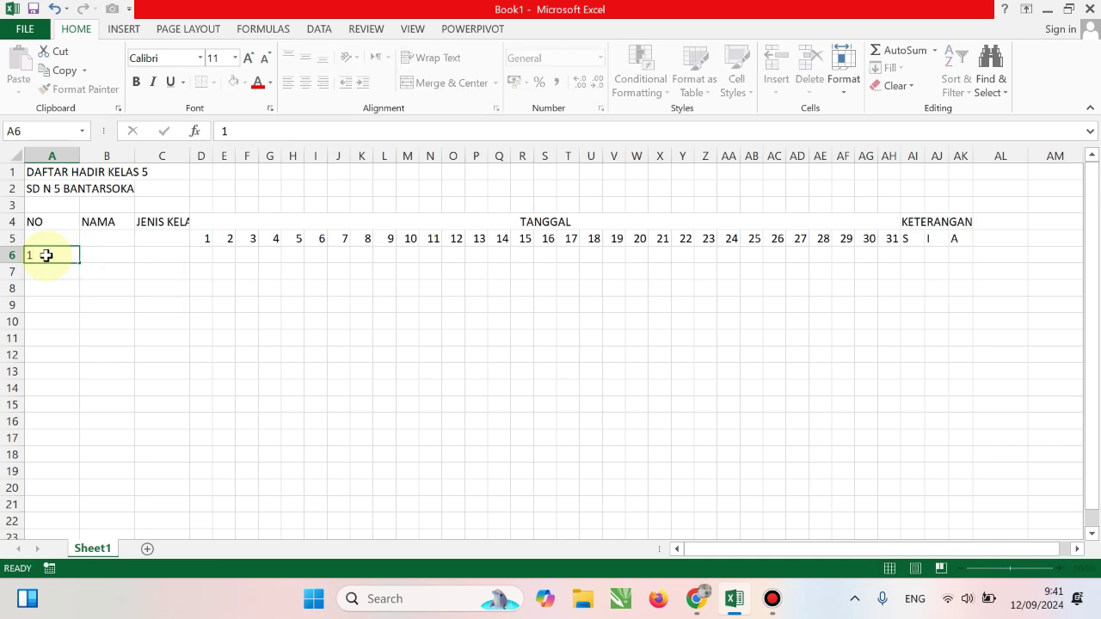
pyautogui.press('Return')
pyautogui.write('2')
pyautogui.press('Return')
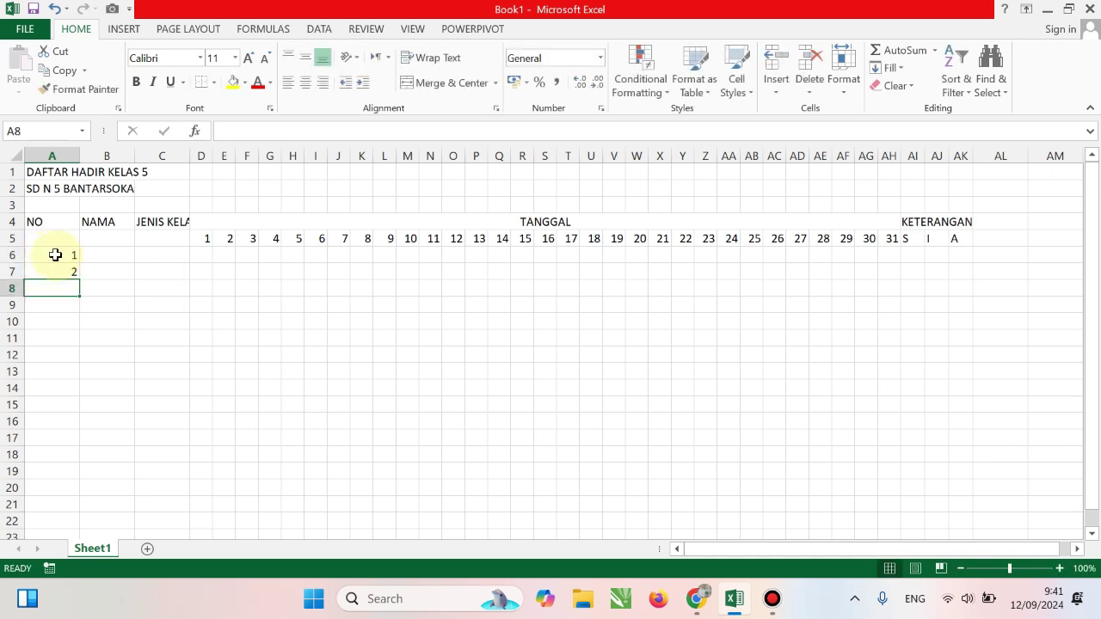
# Step: Extend the NO numbering down to 20 in A25
pyautogui.click(55, 255)
pyautogui.click(112, 304)
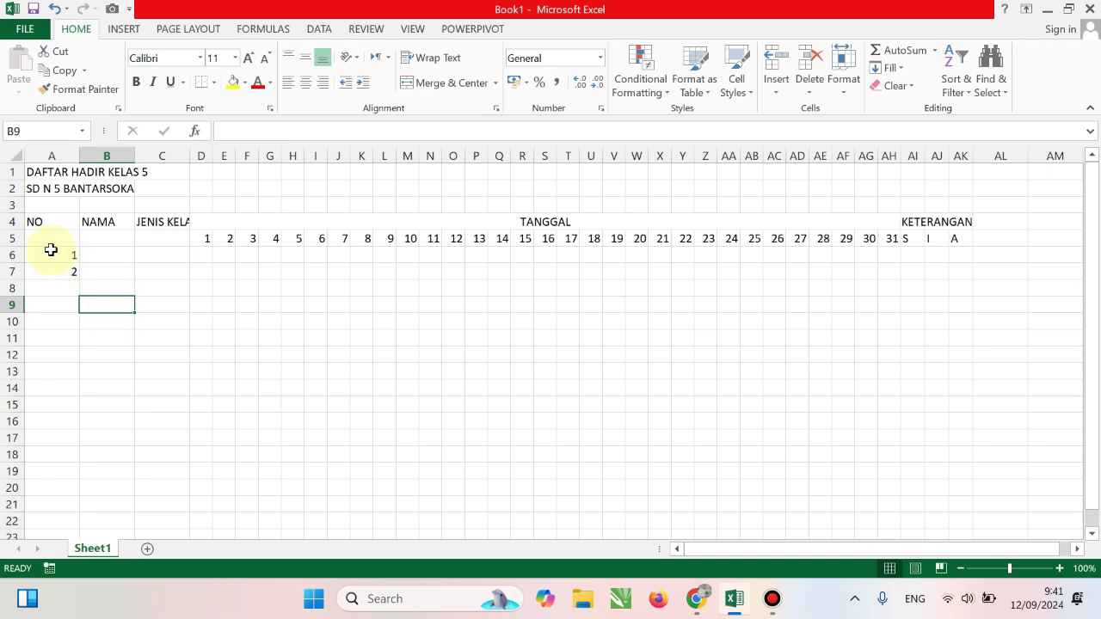
pyautogui.moveTo(50, 250); pyautogui.dragTo(53, 268)
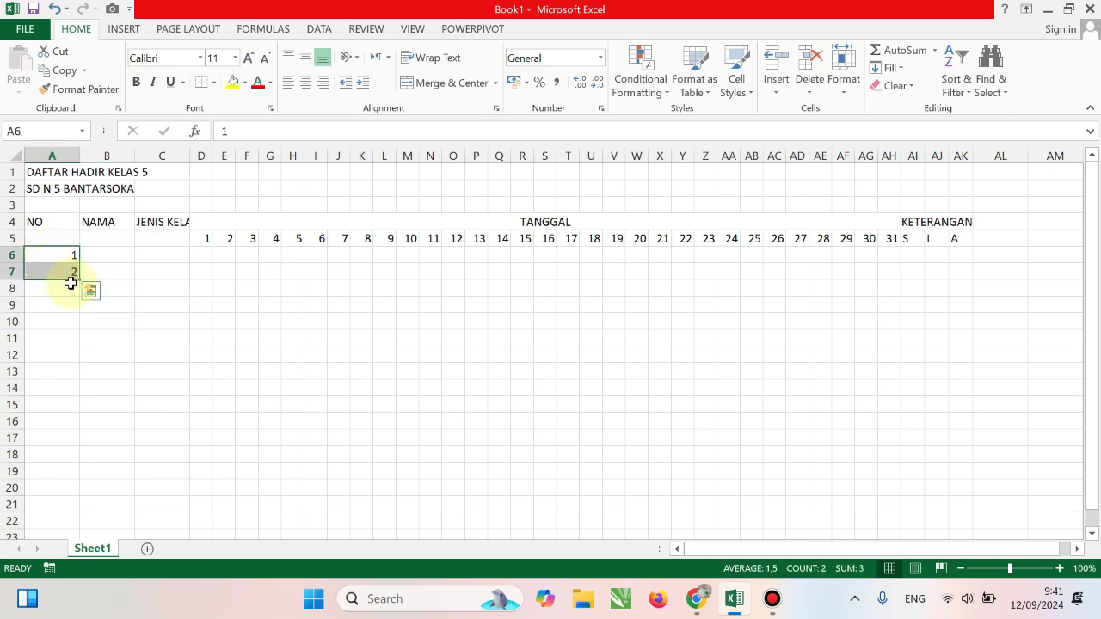
pyautogui.moveTo(80, 279); pyautogui.dragTo(76, 511)
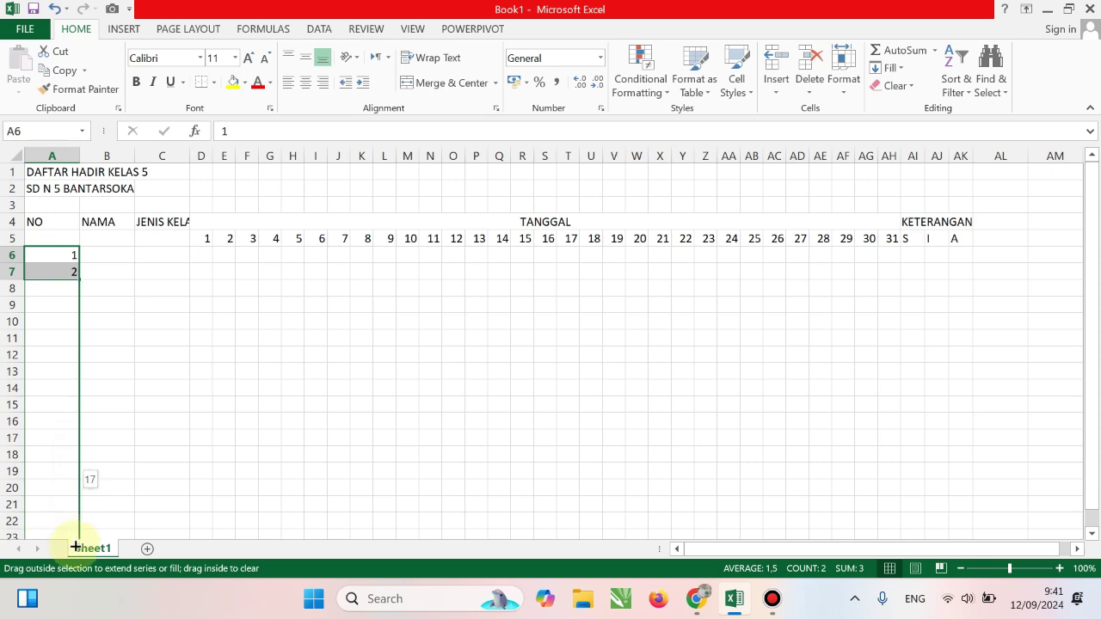
pyautogui.moveTo(76, 511)
pyautogui.mouseDown()
pyautogui.moveTo(77, 464)
pyautogui.moveTo(74, 507)
pyautogui.mouseUp()
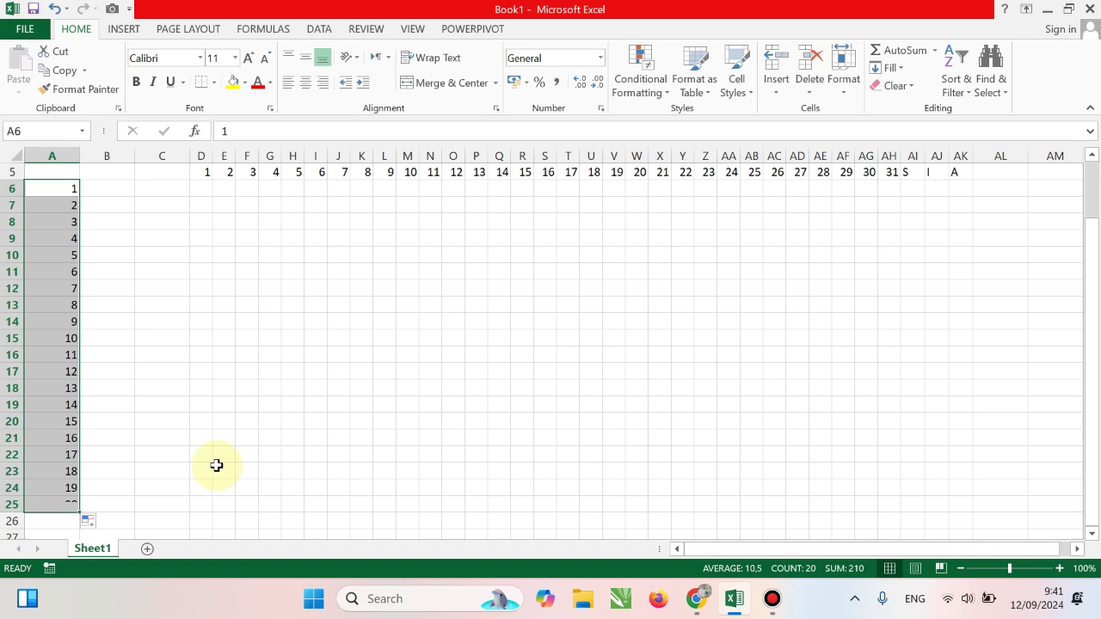
pyautogui.click(385, 421)
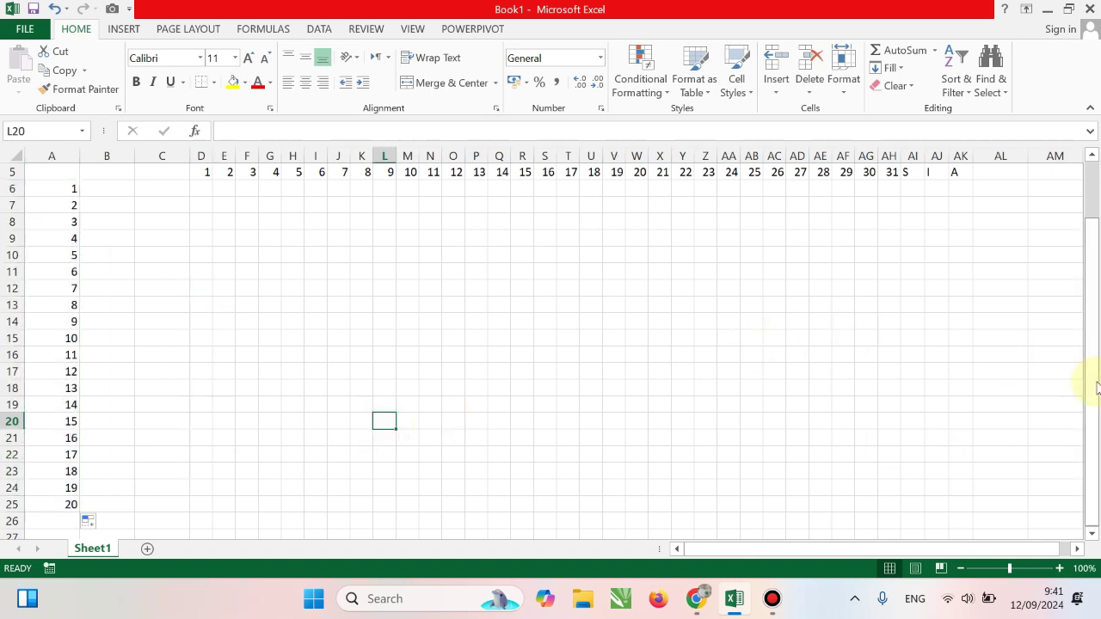
pyautogui.moveTo(1096, 382); pyautogui.dragTo(1088, 319)
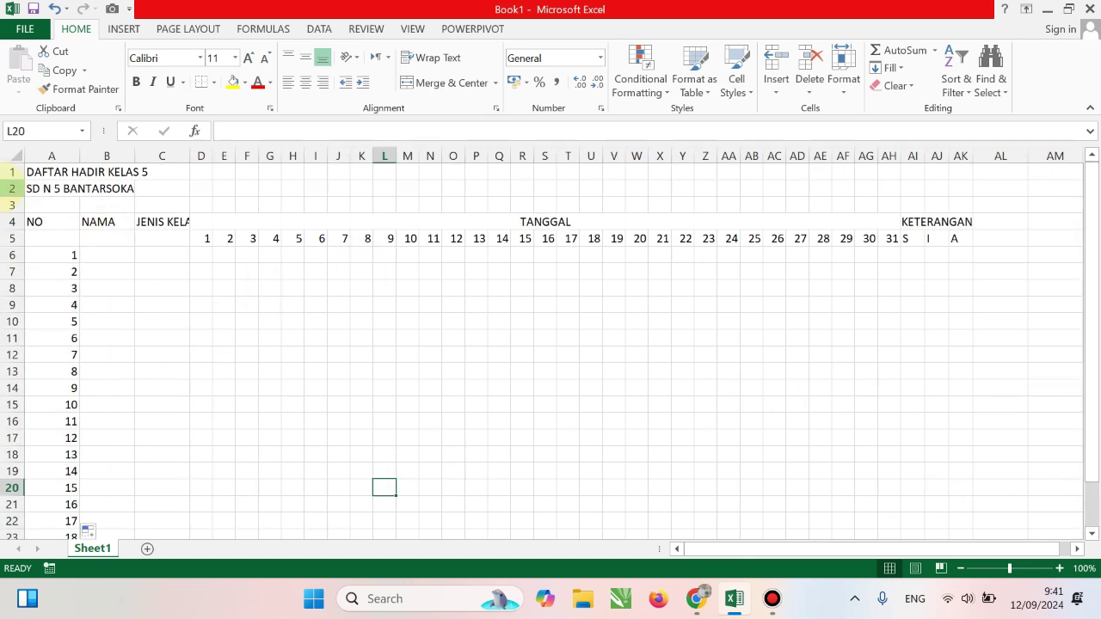
pyautogui.moveTo(48, 220); pyautogui.dragTo(931, 502)
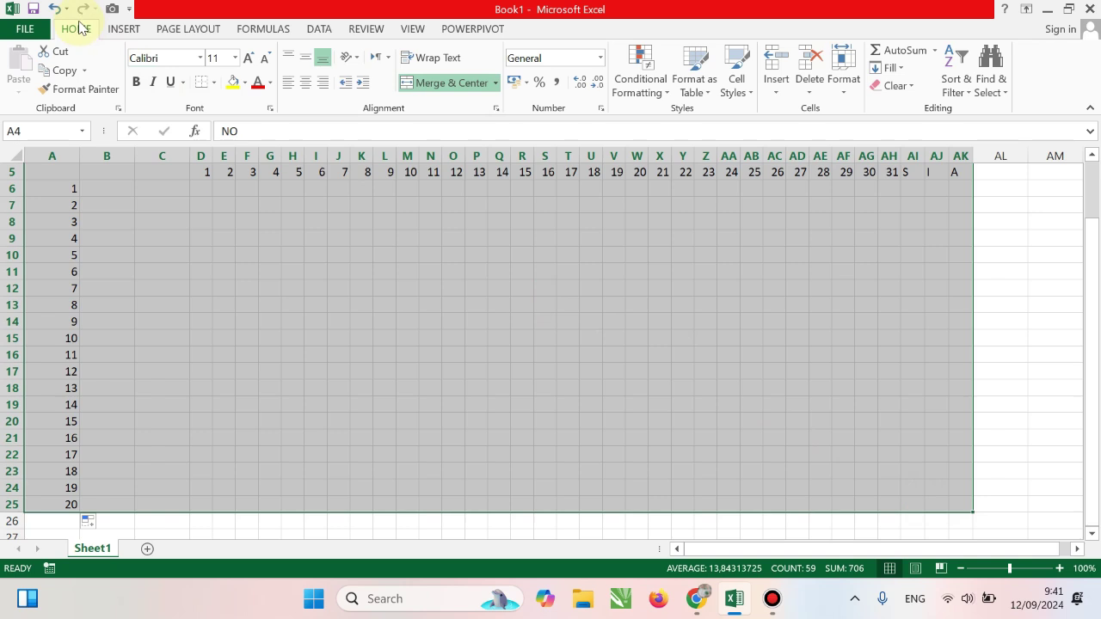
# Step: Apply All Borders to the attendance table A4:AK25
pyautogui.click(214, 82)
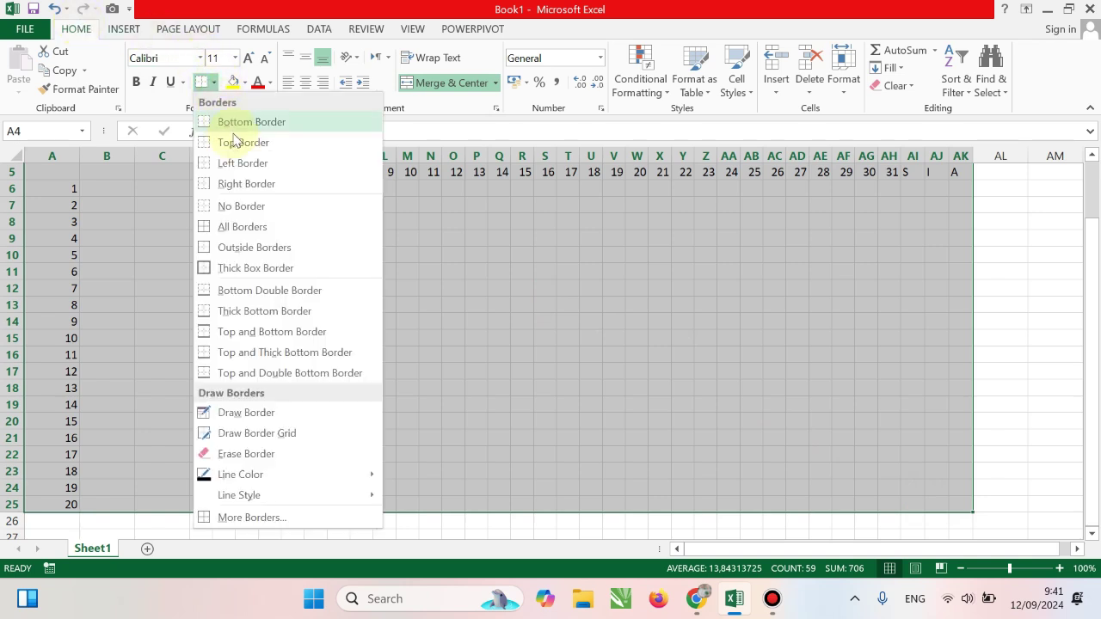
pyautogui.click(269, 227)
pyautogui.click(652, 356)
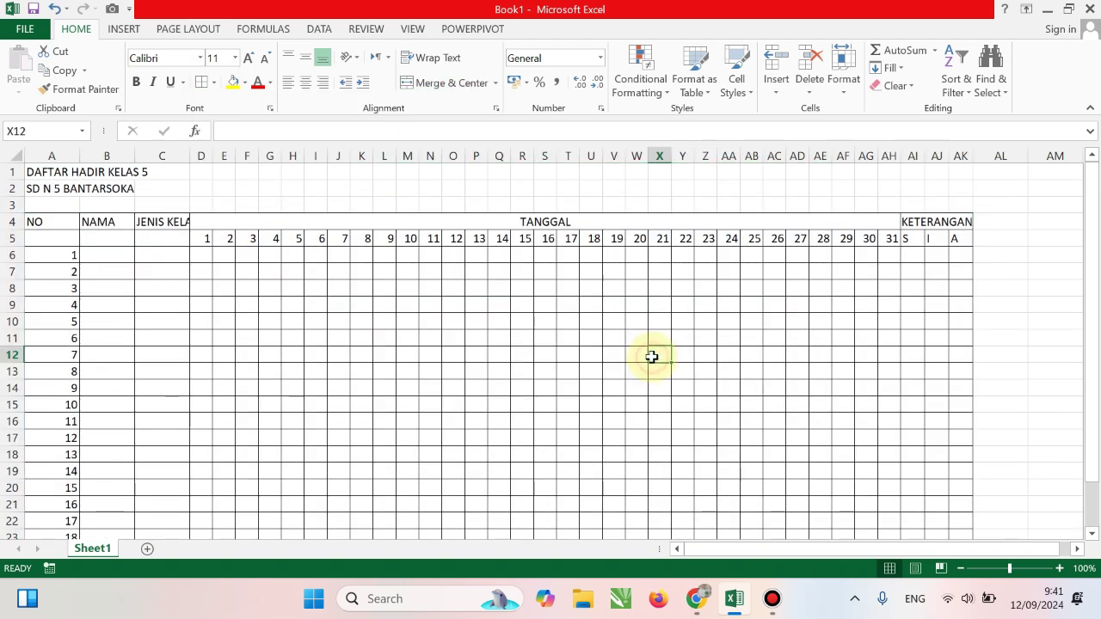
pyautogui.click(116, 239)
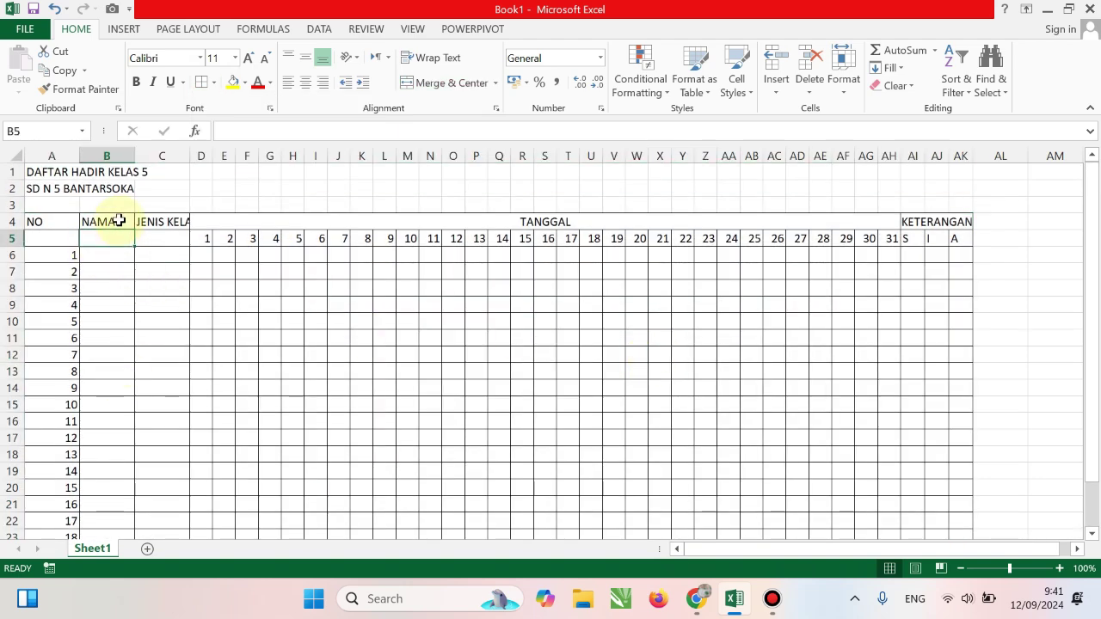
pyautogui.click(117, 221)
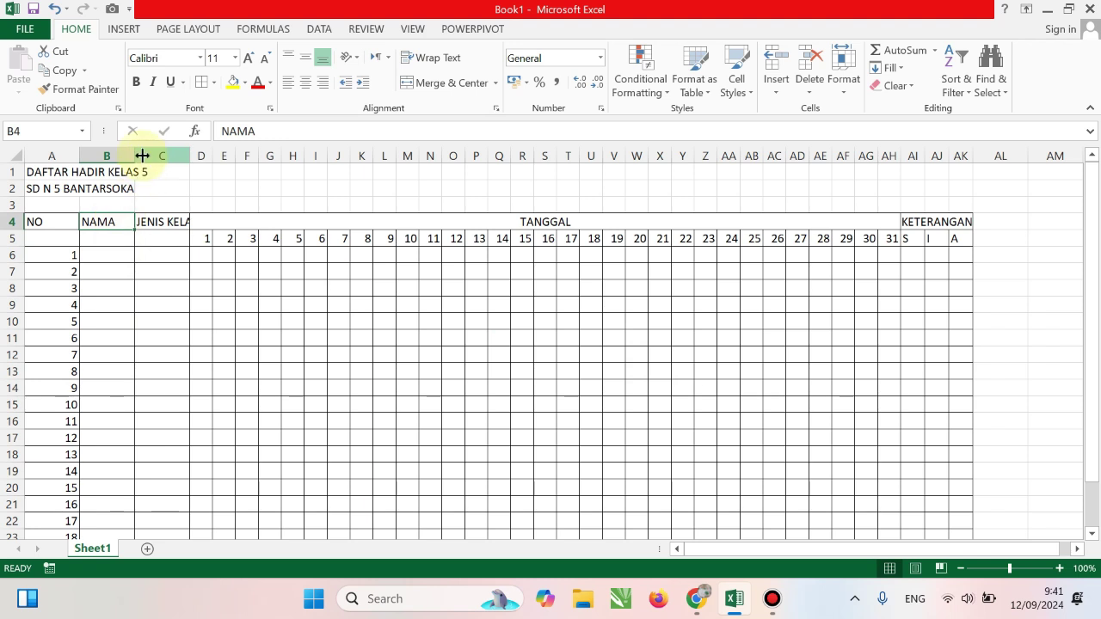
# Step: Widen the NAMA column and narrow the NO column and column C
pyautogui.moveTo(138, 155); pyautogui.dragTo(202, 155)
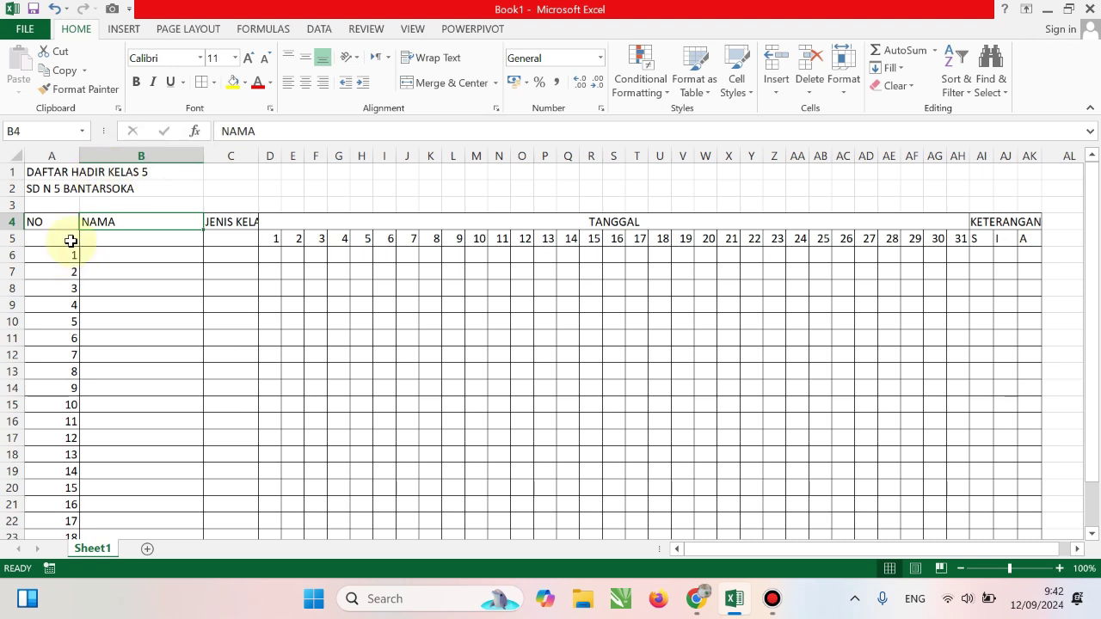
pyautogui.click(59, 216)
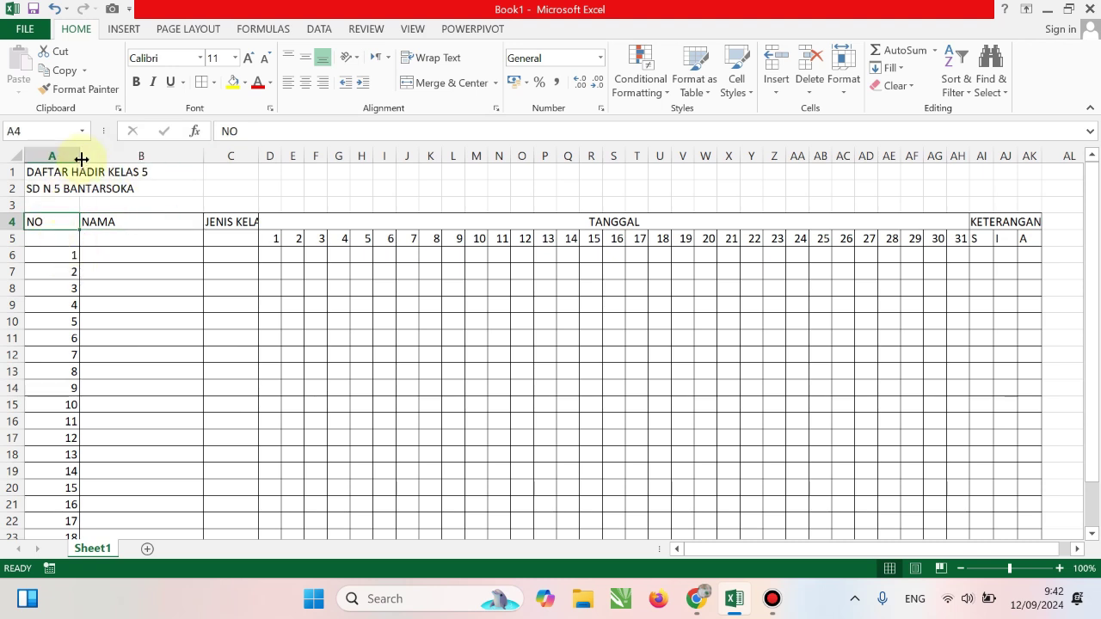
pyautogui.moveTo(80, 154); pyautogui.dragTo(48, 162)
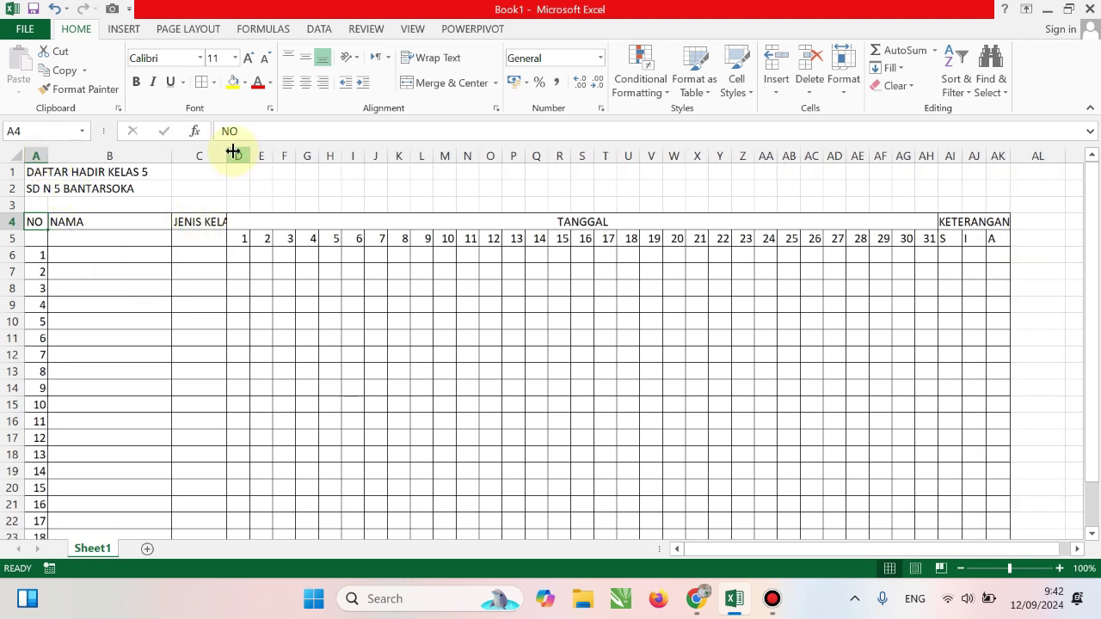
pyautogui.moveTo(228, 158); pyautogui.dragTo(221, 163)
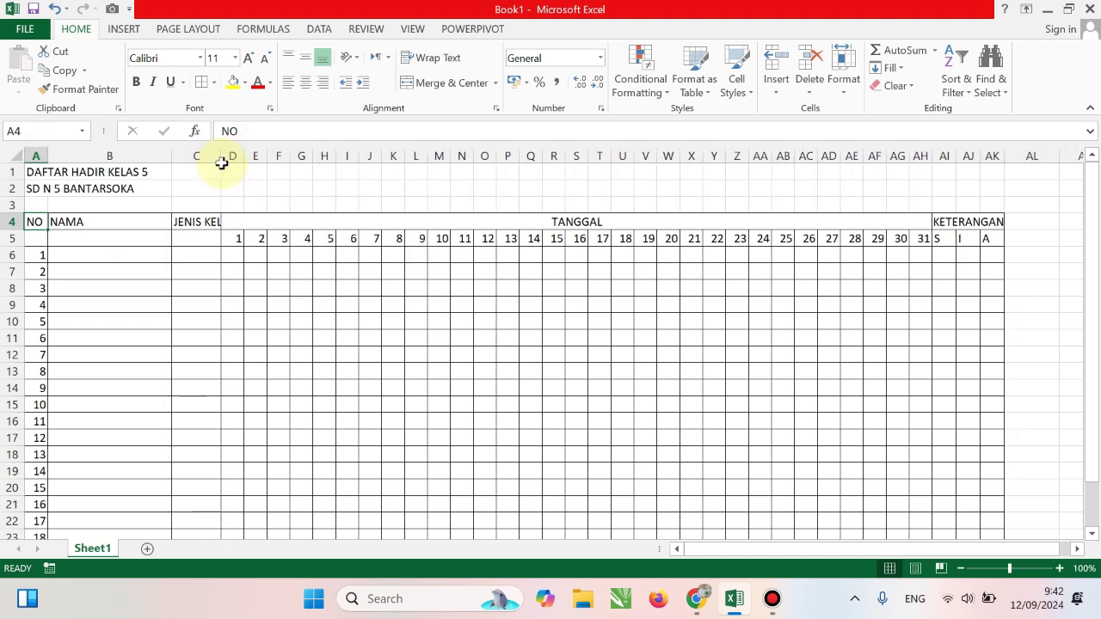
pyautogui.click(250, 308)
# Step: Merge C4:C5 so the JENIS KELAMIN header spans rows 4 and 5
pyautogui.click(196, 220)
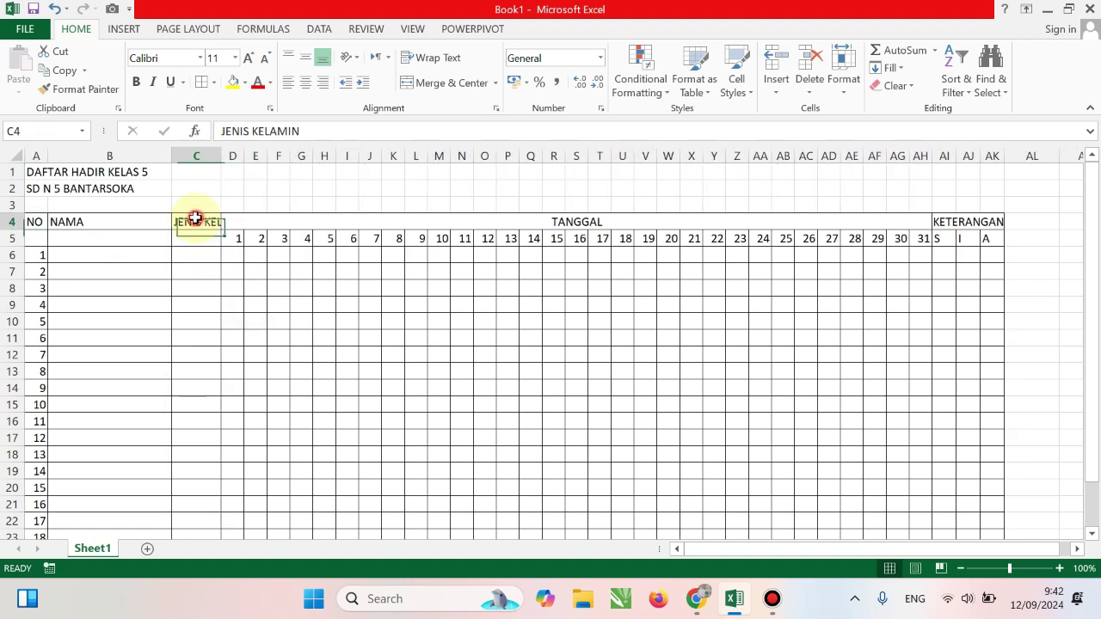
pyautogui.click(197, 234)
pyautogui.moveTo(197, 224); pyautogui.dragTo(200, 241)
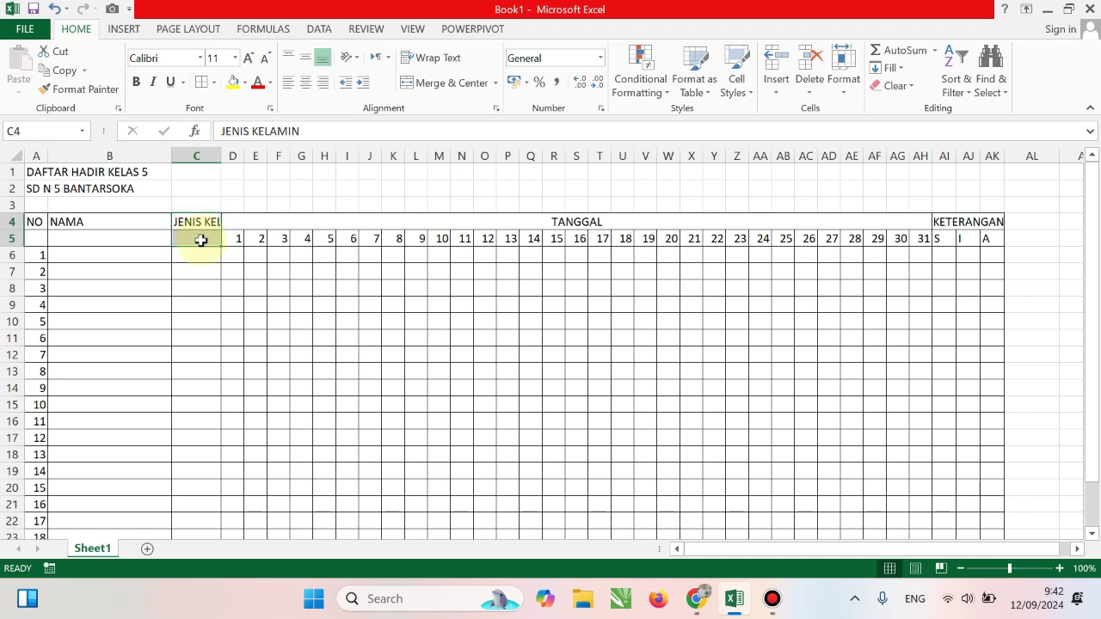
pyautogui.click(439, 86)
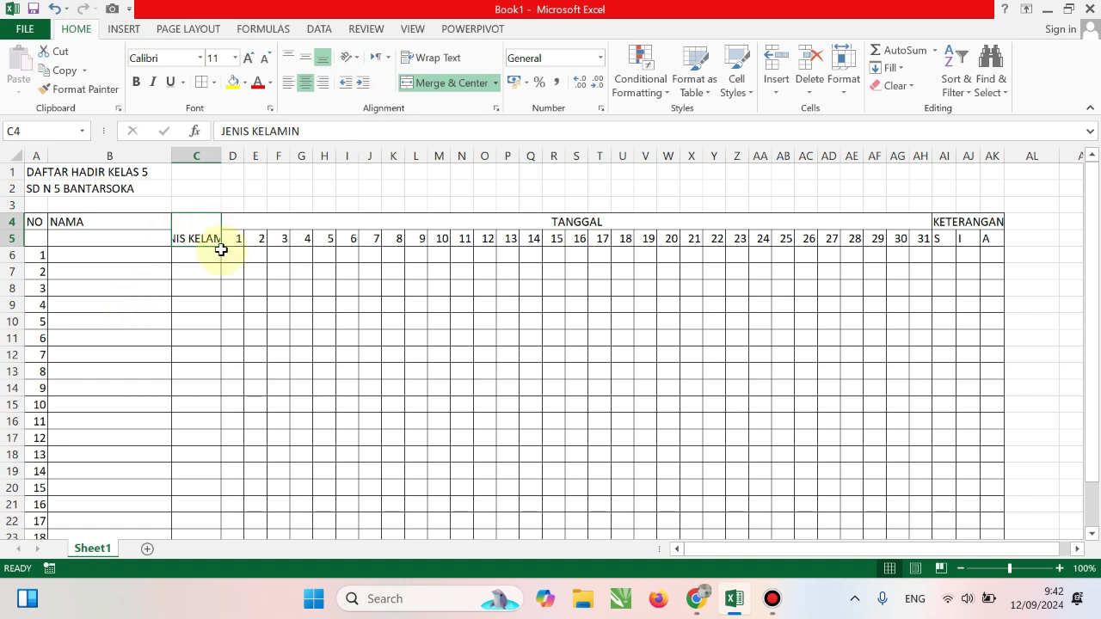
pyautogui.click(212, 291)
# Step: Wrap JENIS KELAMIN onto two lines and widen column C to fit it
pyautogui.click(199, 236)
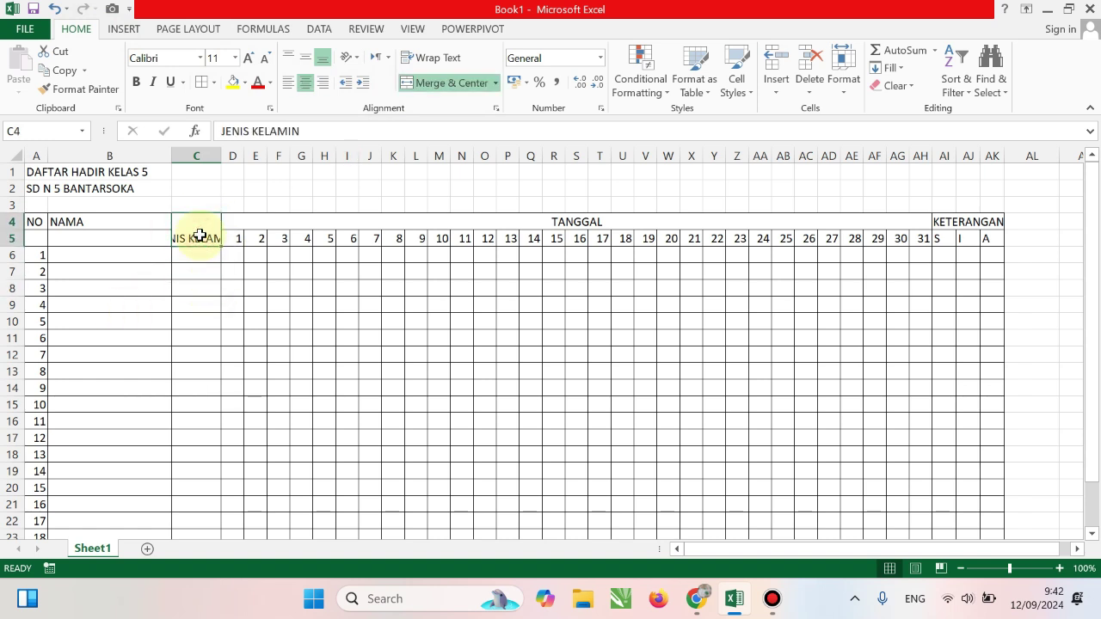
pyautogui.click(434, 57)
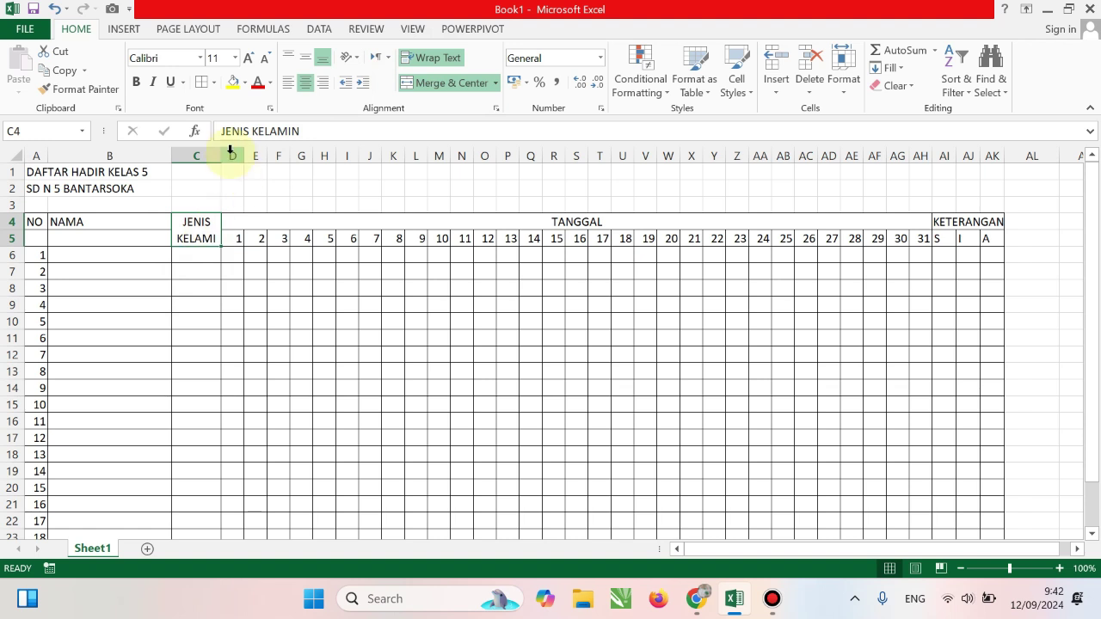
pyautogui.moveTo(222, 158); pyautogui.dragTo(228, 160)
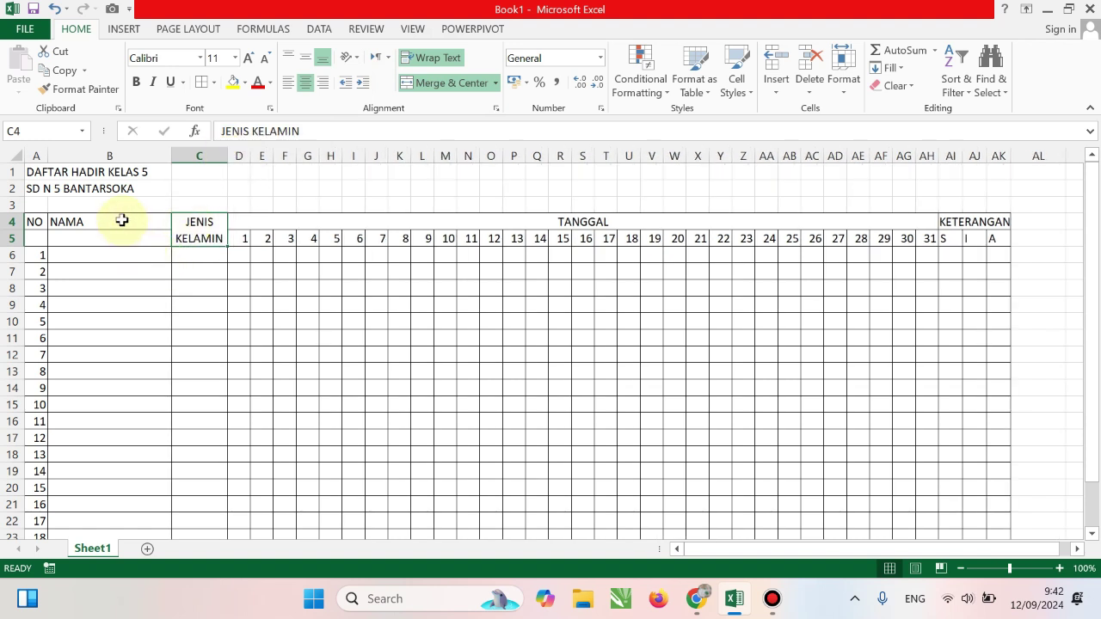
pyautogui.moveTo(121, 220); pyautogui.dragTo(129, 243)
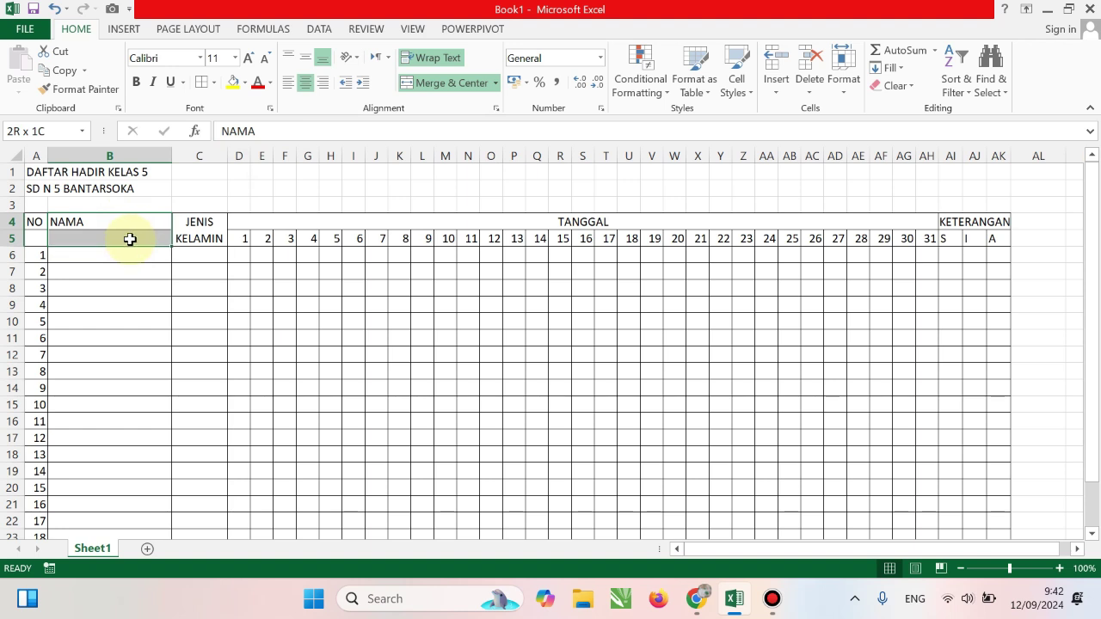
# Step: Merge the NAMA and NO headers down rows 4–5 and centre them vertically
pyautogui.click(451, 82)
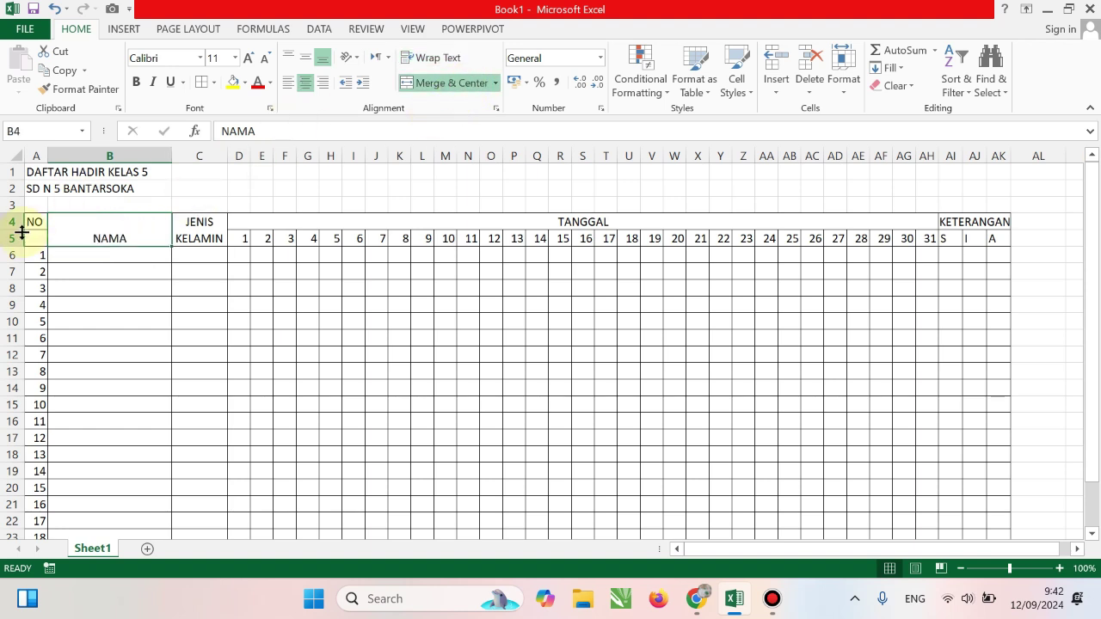
pyautogui.moveTo(32, 221); pyautogui.dragTo(34, 240)
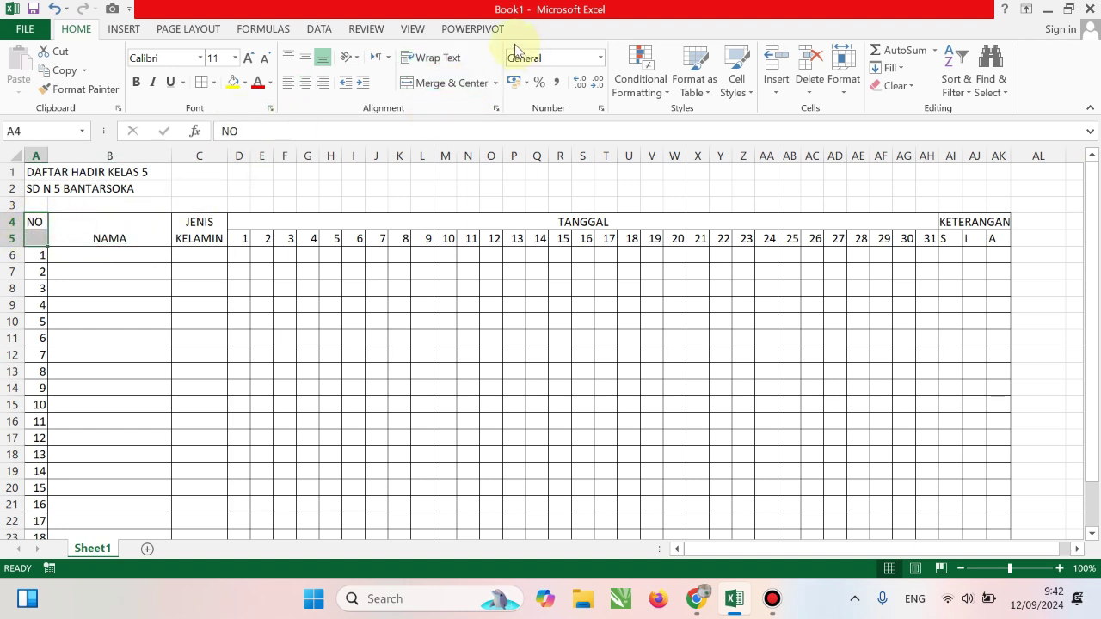
pyautogui.click(434, 82)
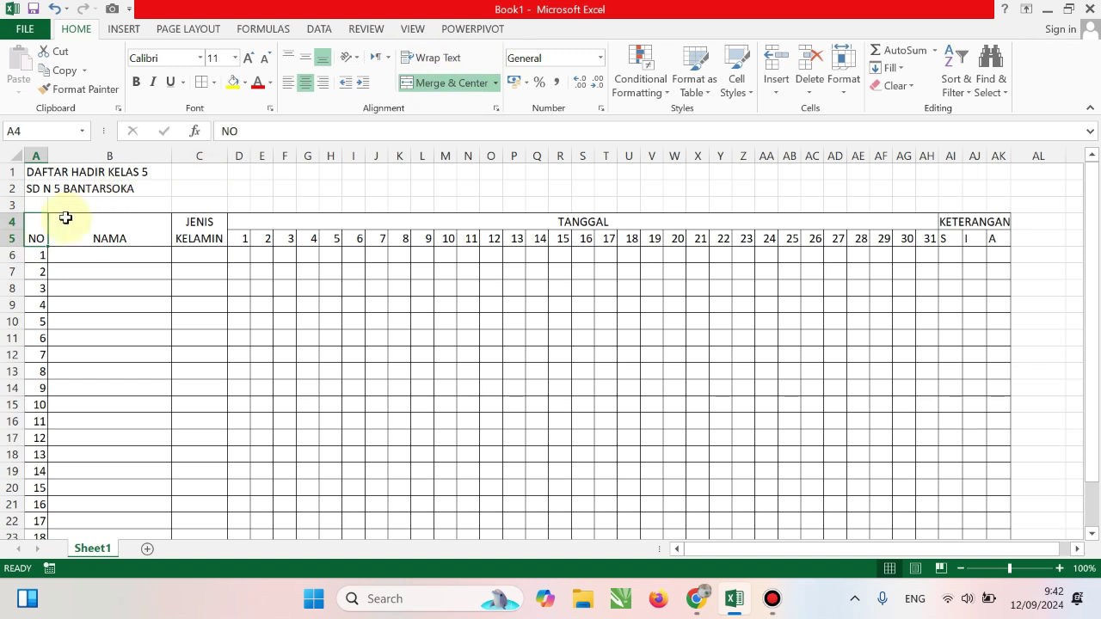
pyautogui.moveTo(37, 228); pyautogui.dragTo(118, 232)
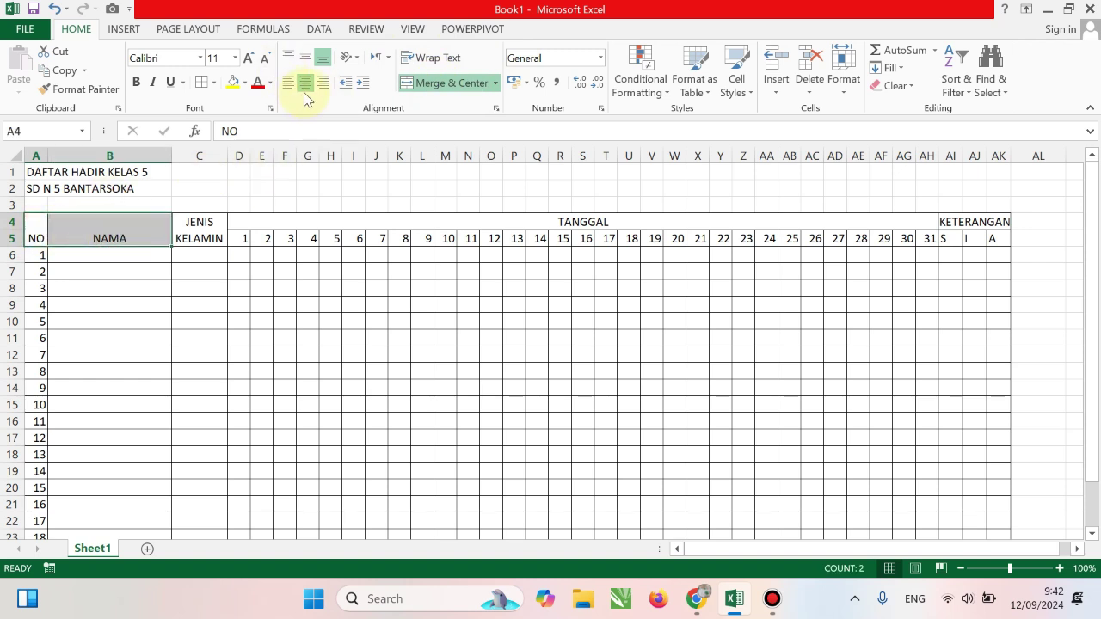
pyautogui.click(312, 65)
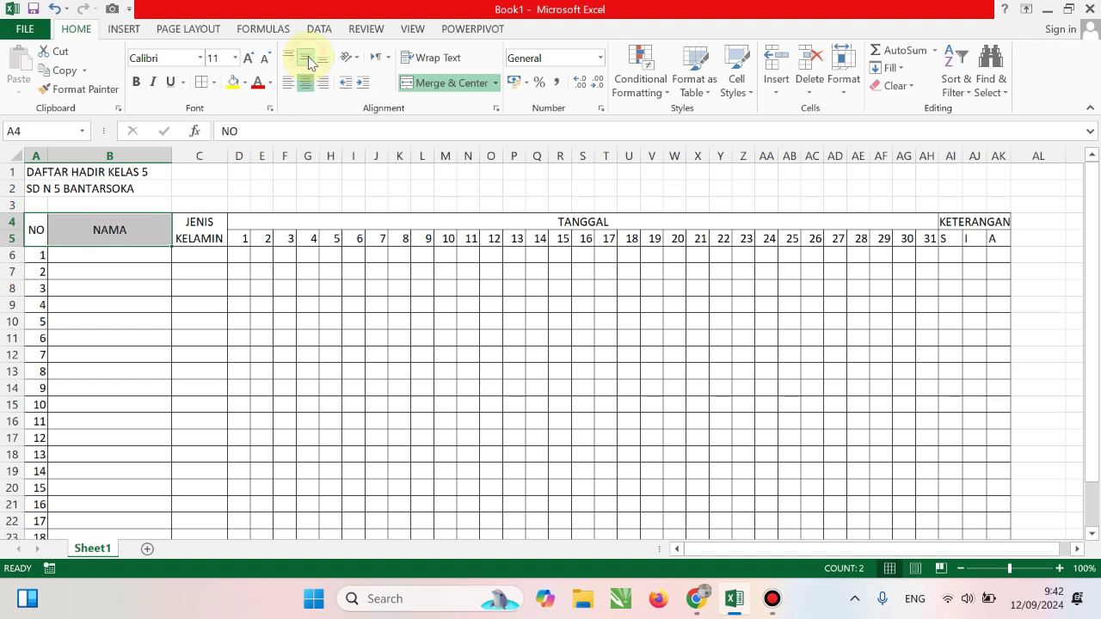
pyautogui.click(304, 370)
pyautogui.click(629, 402)
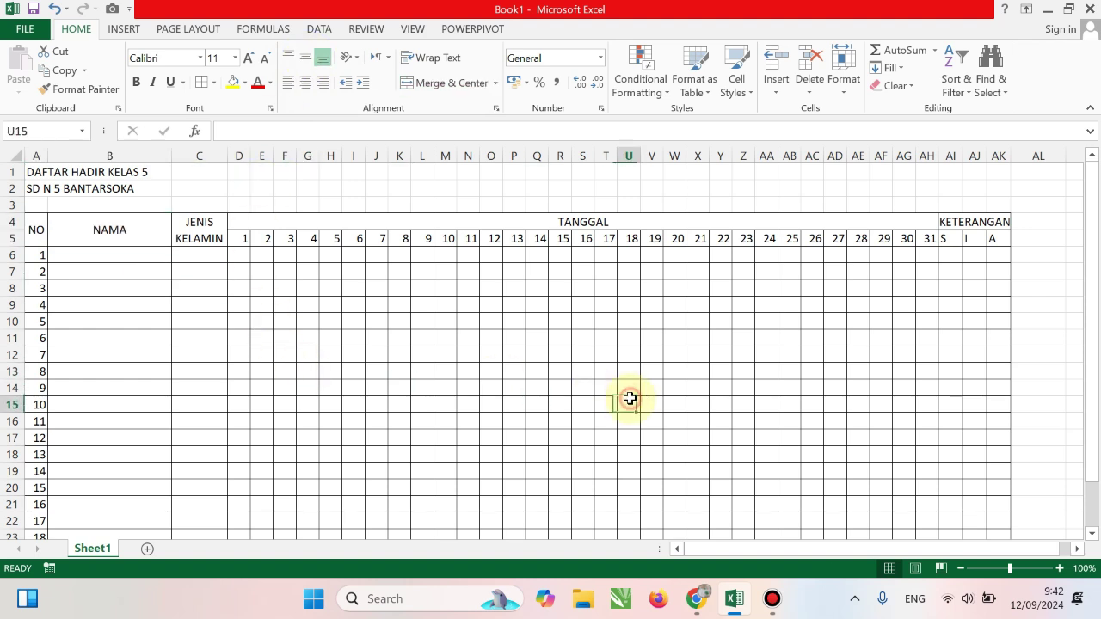
# Step: Shade the header band A4:AK5 light grey
pyautogui.moveTo(35, 221)
pyautogui.mouseDown()
pyautogui.moveTo(888, 222)
pyautogui.moveTo(989, 234)
pyautogui.mouseUp()
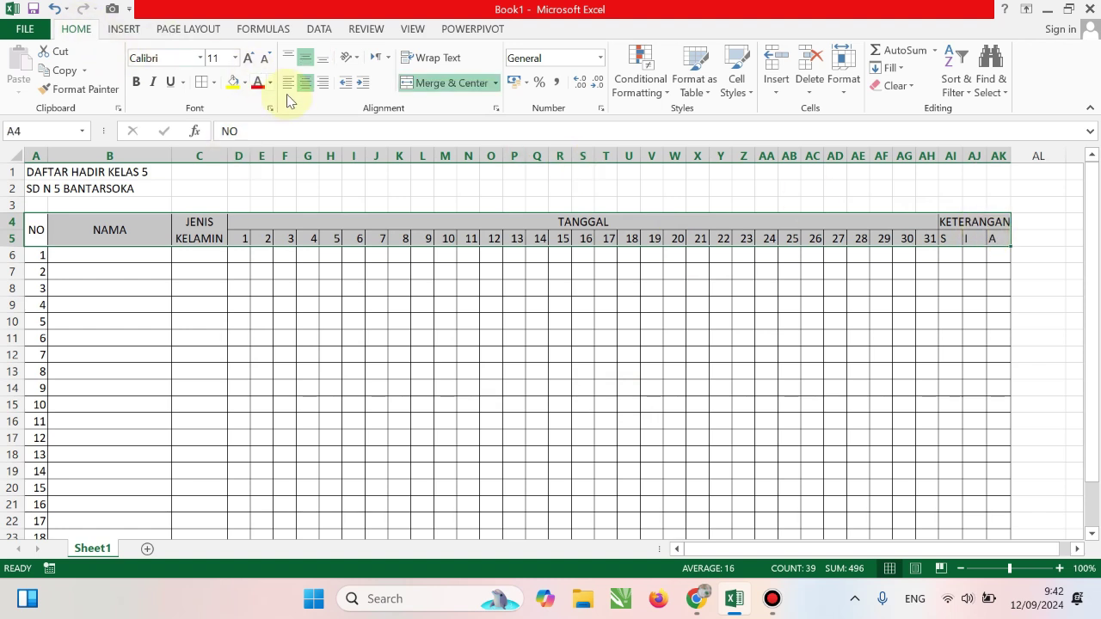
pyautogui.click(248, 84)
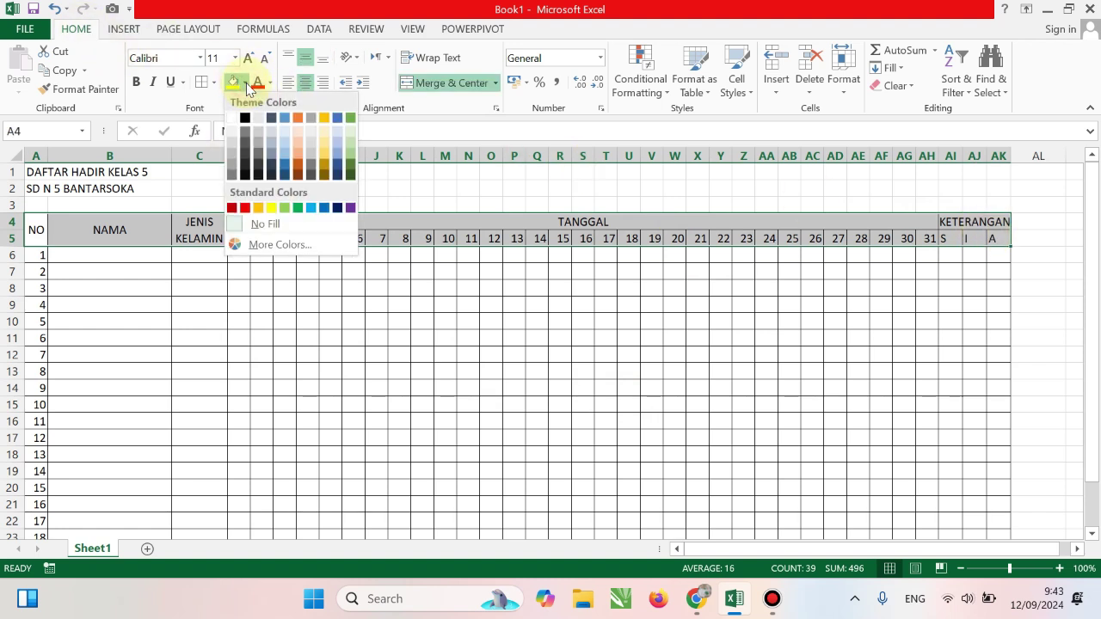
pyautogui.click(232, 145)
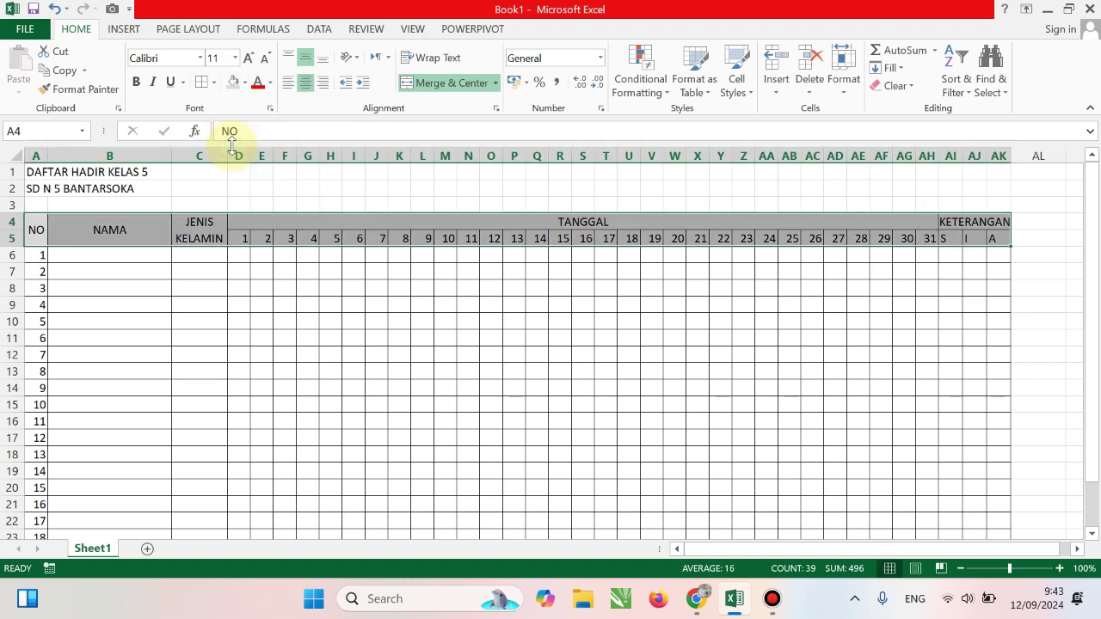
pyautogui.click(276, 384)
pyautogui.click(490, 383)
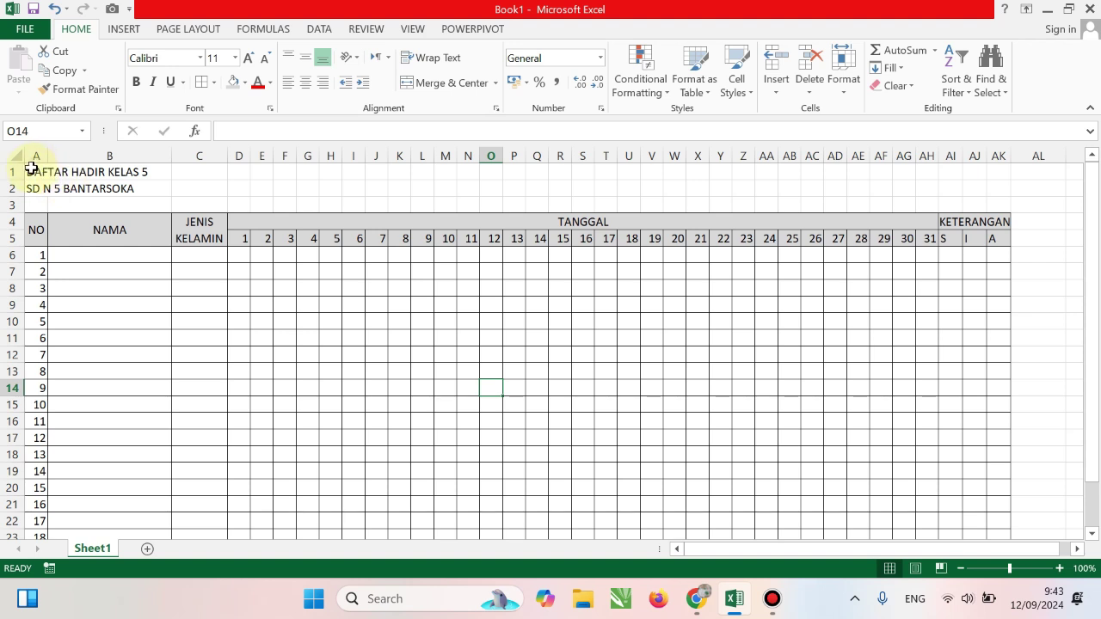
pyautogui.moveTo(31, 168)
pyautogui.mouseDown()
pyautogui.moveTo(1025, 161)
pyautogui.moveTo(1001, 167)
pyautogui.mouseUp()
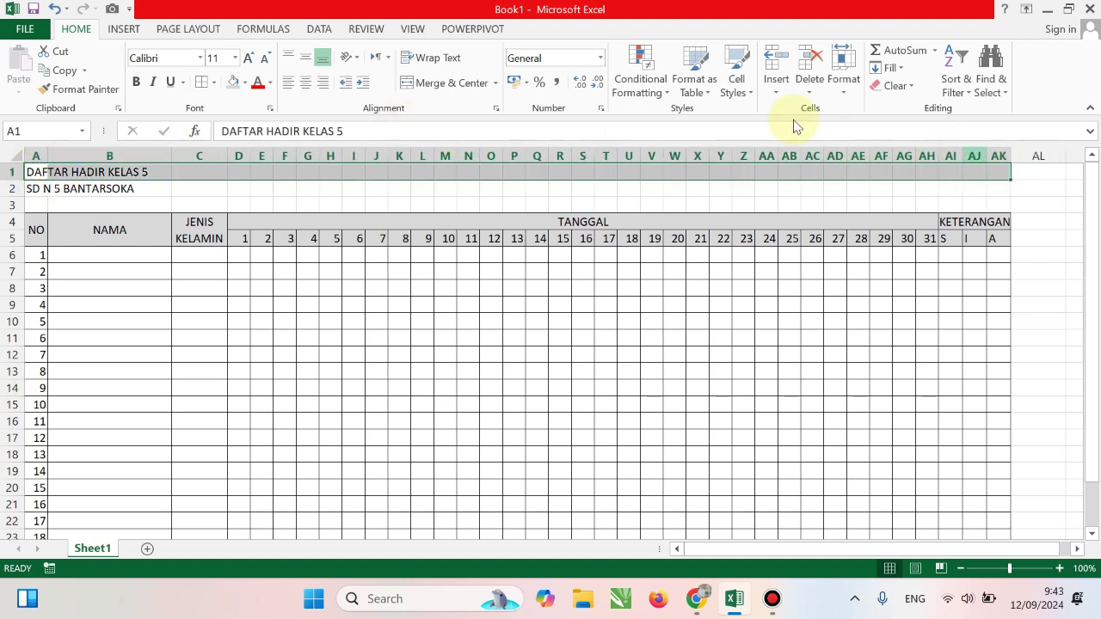
# Step: Merge and centre the DAFTAR HADIR KELAS 5 and SD N 5 BANTARSOKA titles across A:AK
pyautogui.click(460, 86)
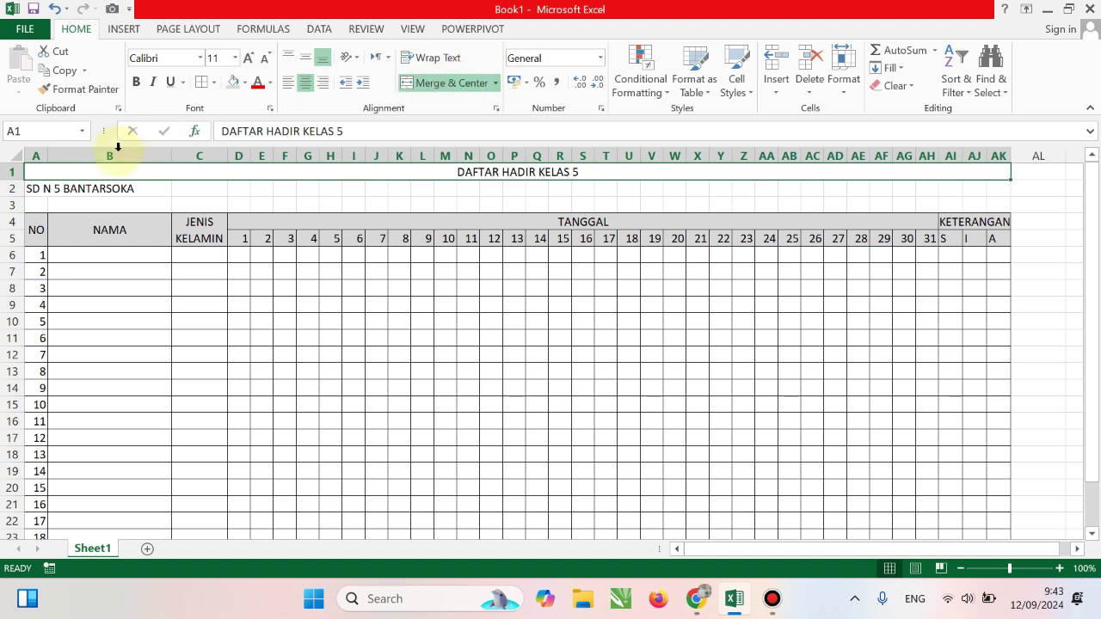
pyautogui.moveTo(35, 188); pyautogui.dragTo(998, 185)
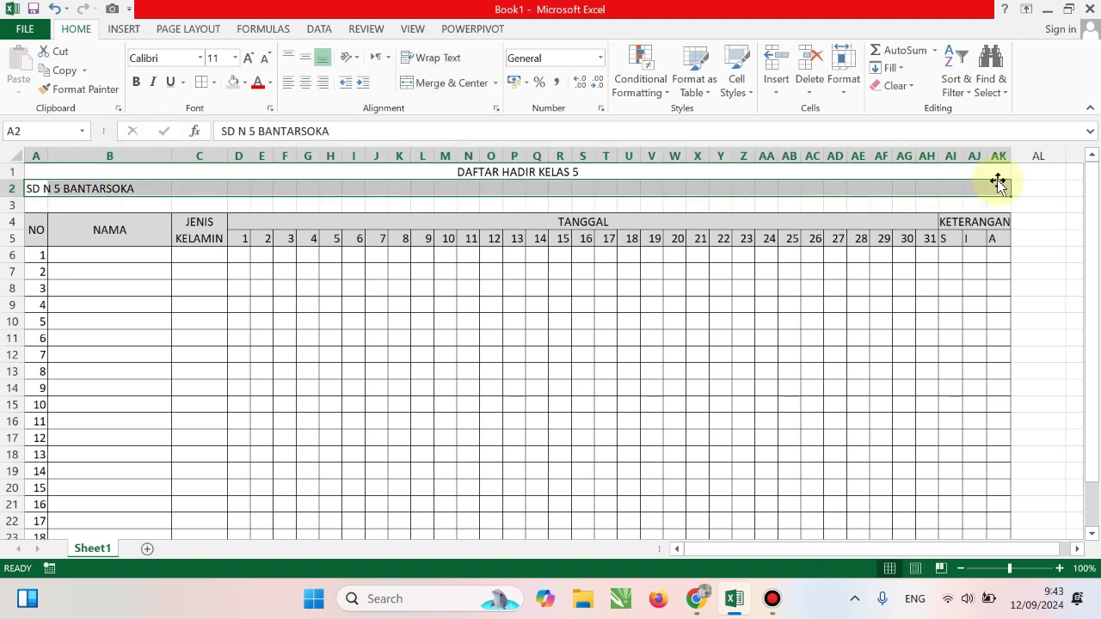
pyautogui.click(451, 86)
pyautogui.click(629, 454)
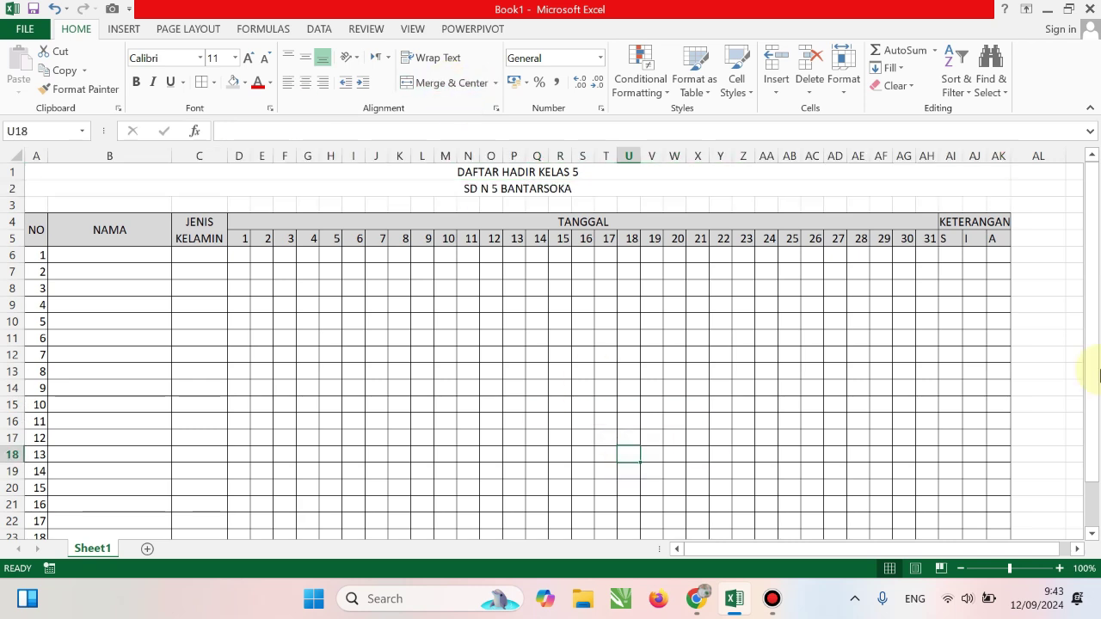
# Step: Add a new blank worksheet, Sheet2, to the workbook
pyautogui.moveTo(1098, 224); pyautogui.dragTo(1098, 373)
pyautogui.click(990, 315)
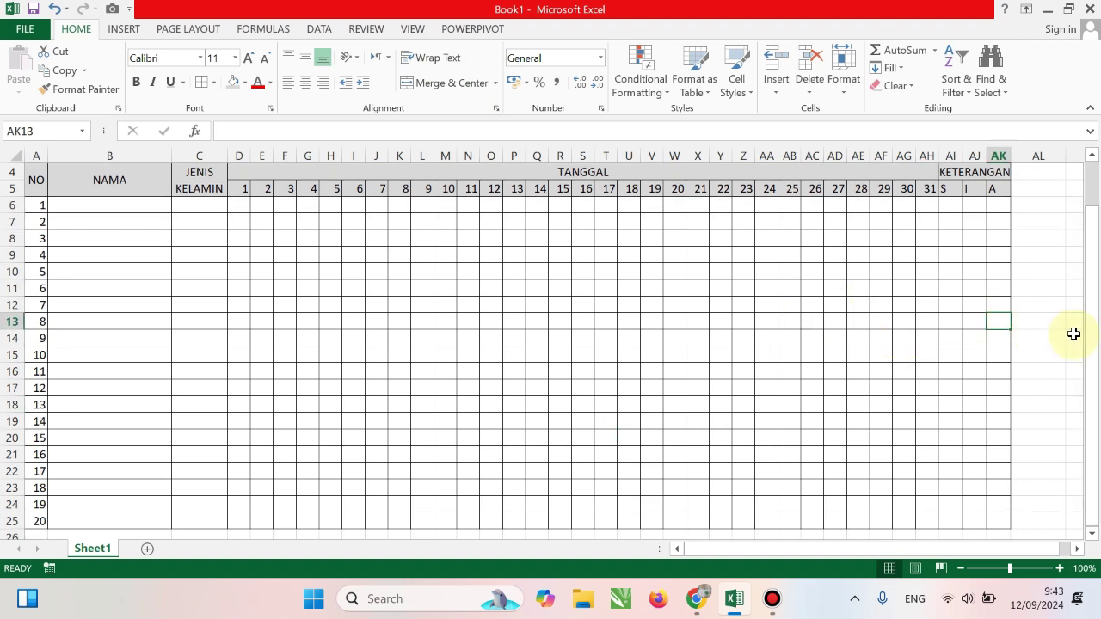
pyautogui.click(147, 549)
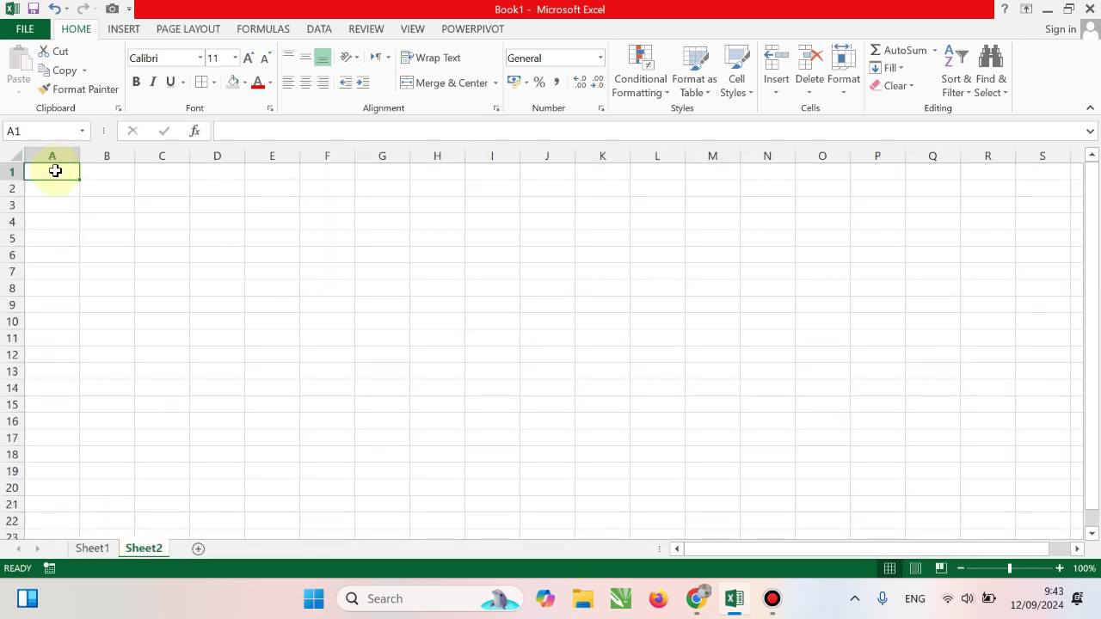
# Step: Enter the title DAFTAR HASIL UAS SEMESTER 1, a class line, and headers NO, NAMA, NILAI
pyautogui.write('DAFTAR HASIL UAS SEMESTER 1')
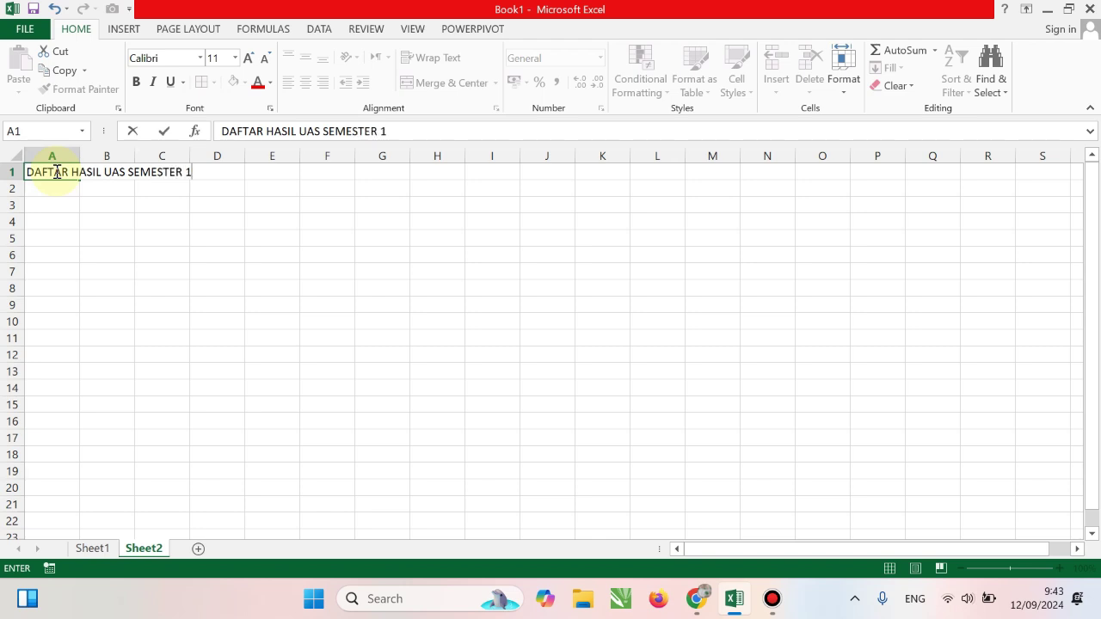
pyautogui.press('Return')
pyautogui.write('KELAS 5 SD N 5 BANTARSOKA')
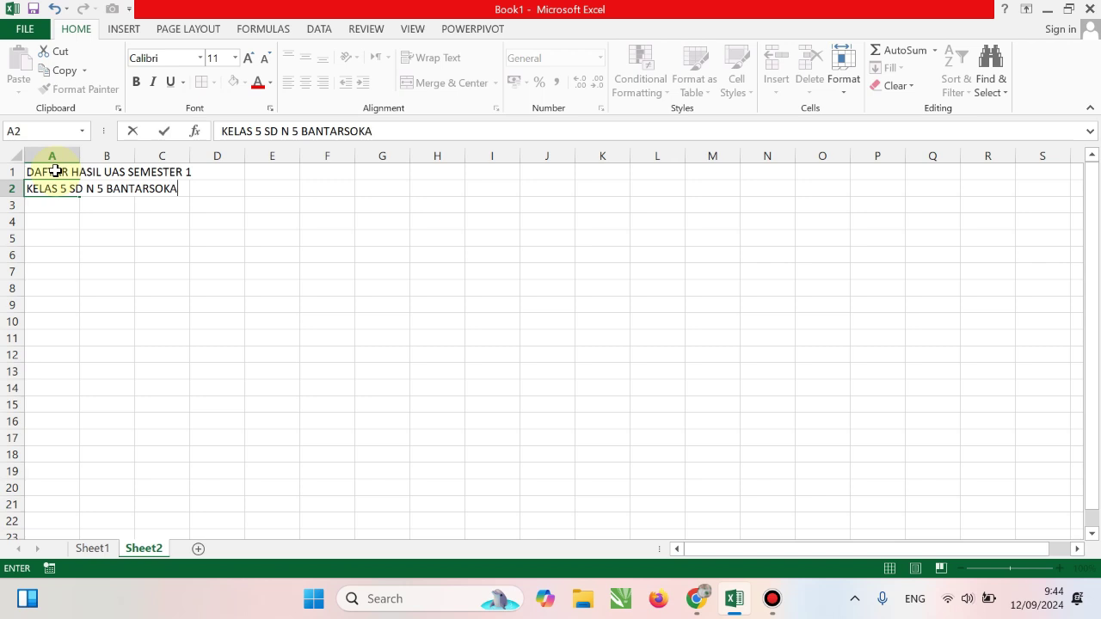
pyautogui.press('Return')
pyautogui.press('Return')
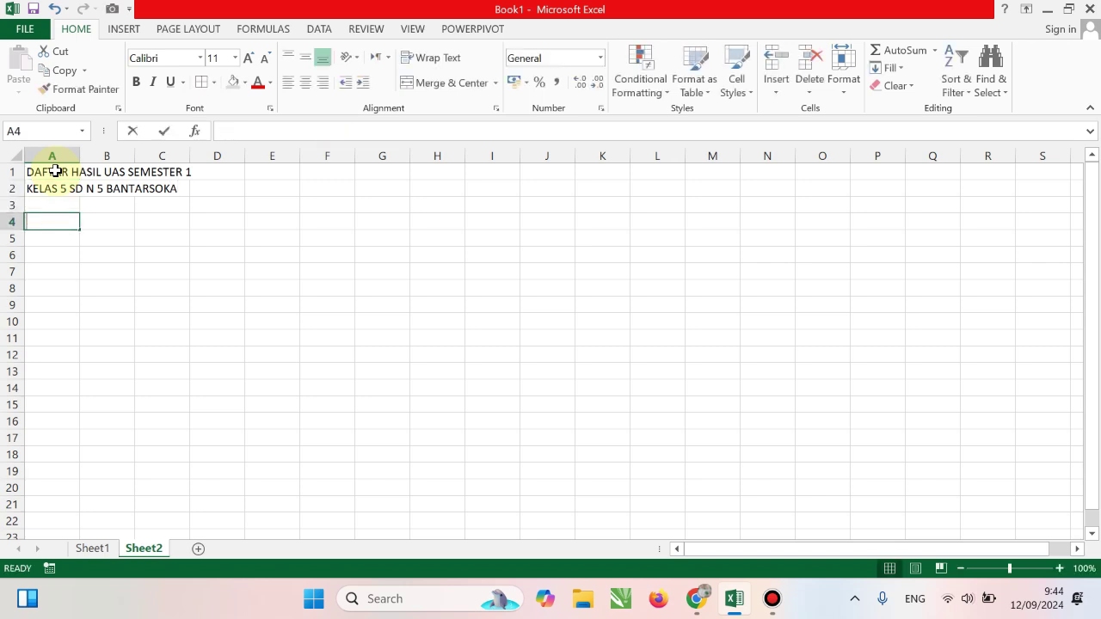
pyautogui.write('NO')
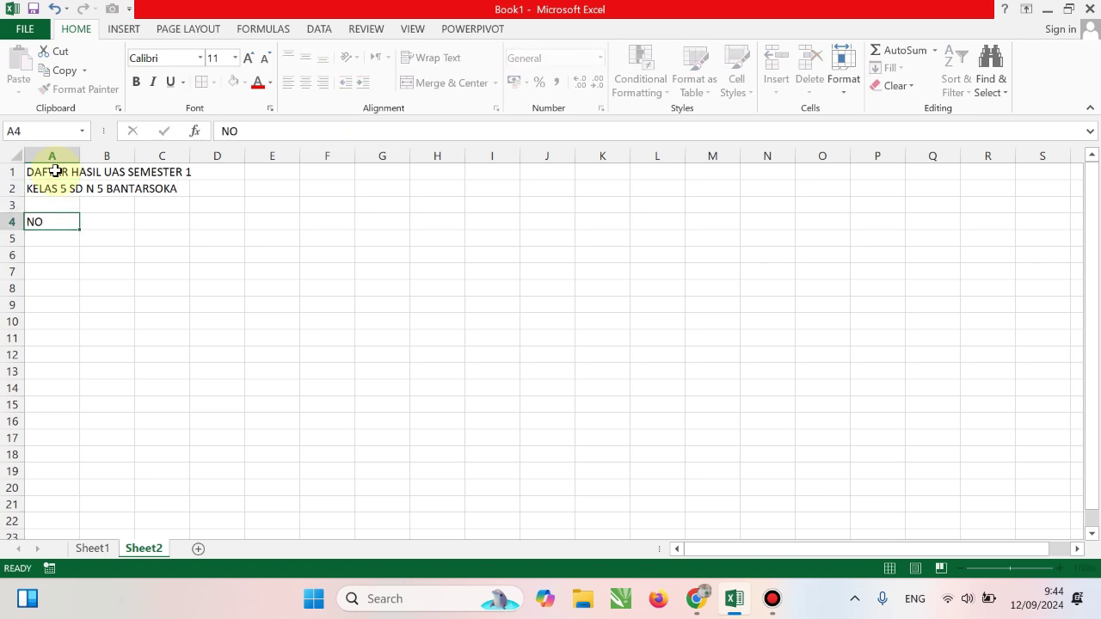
pyautogui.press('Tab')
pyautogui.write('NAM')
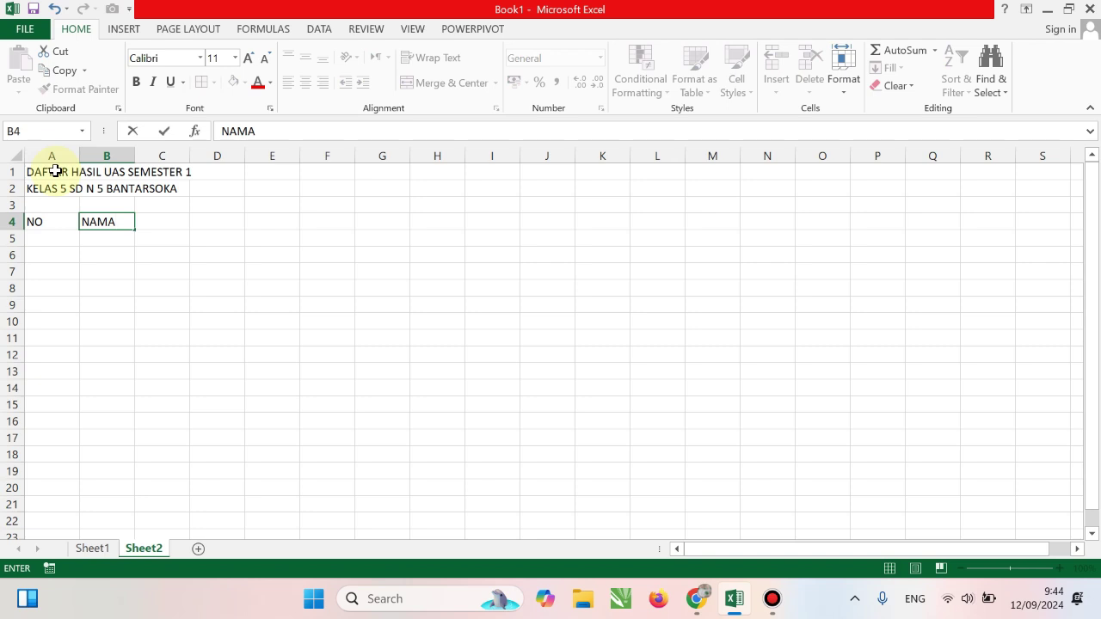
pyautogui.press('Tab')
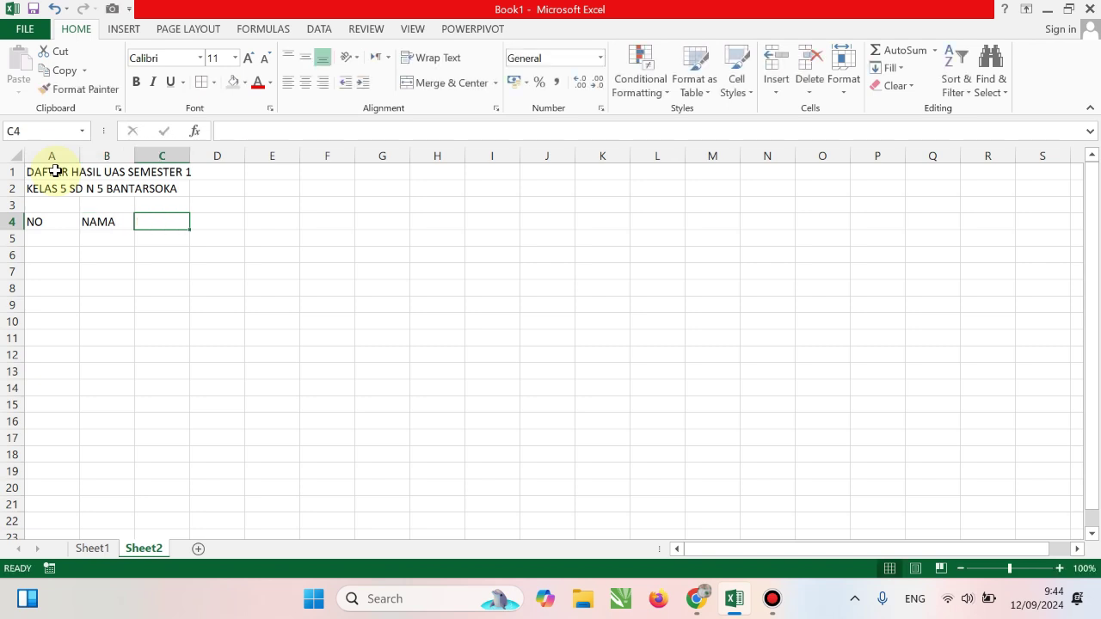
pyautogui.click(221, 246)
pyautogui.click(162, 221)
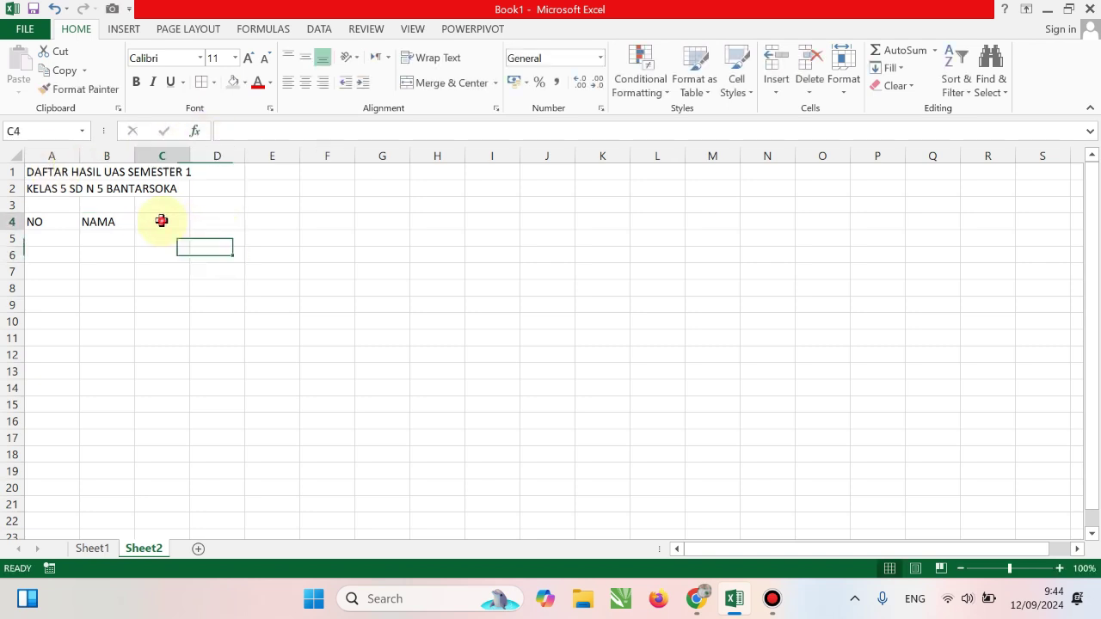
pyautogui.write('NILAI')
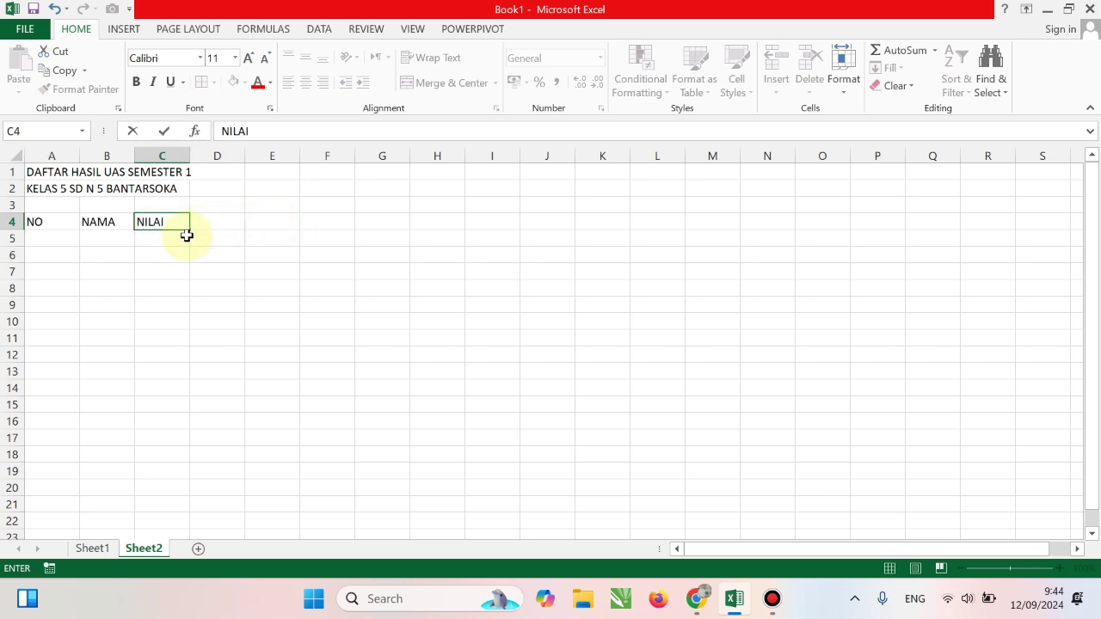
pyautogui.click(171, 237)
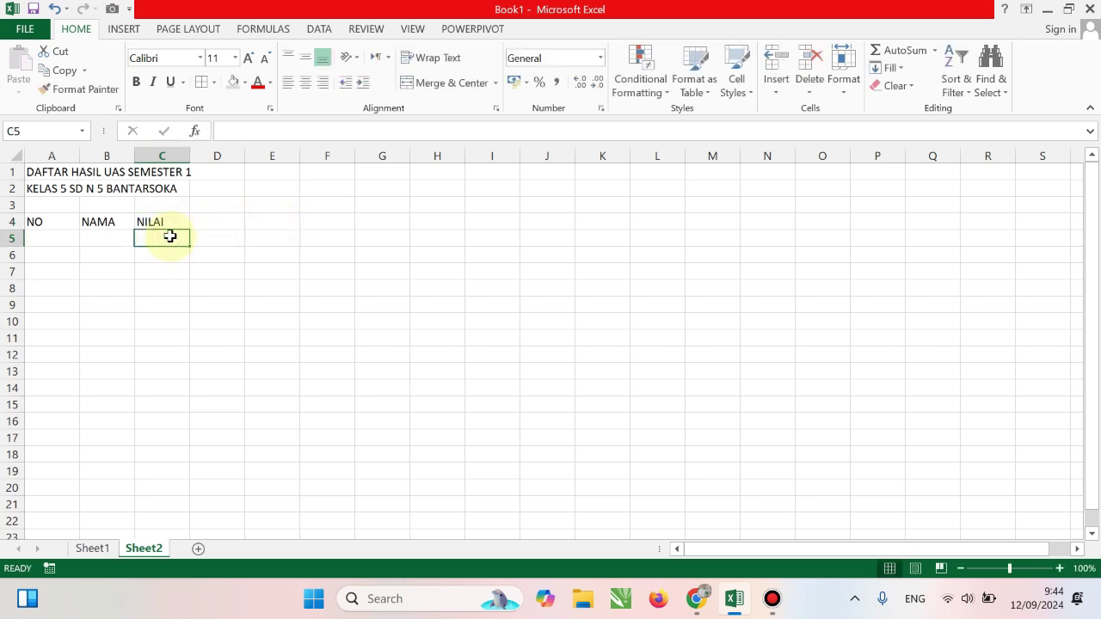
# Step: Type subject headers MATEMATIKA, IPA, IPS and BAHASA INDOESIA across C5:F5
pyautogui.write('MATEMATIKA')
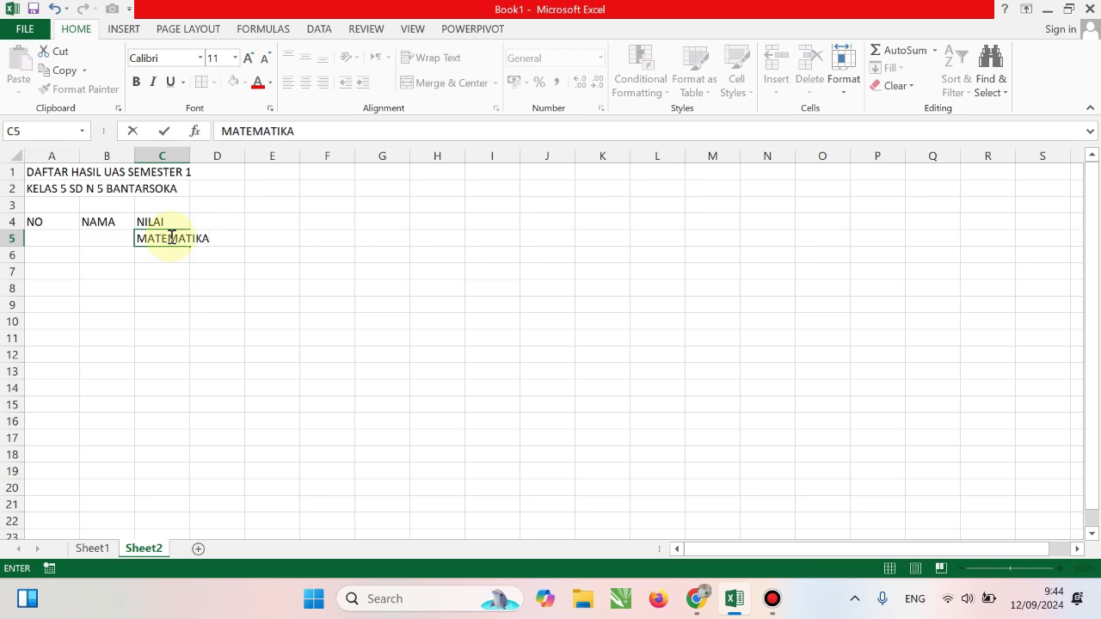
pyautogui.press('Tab')
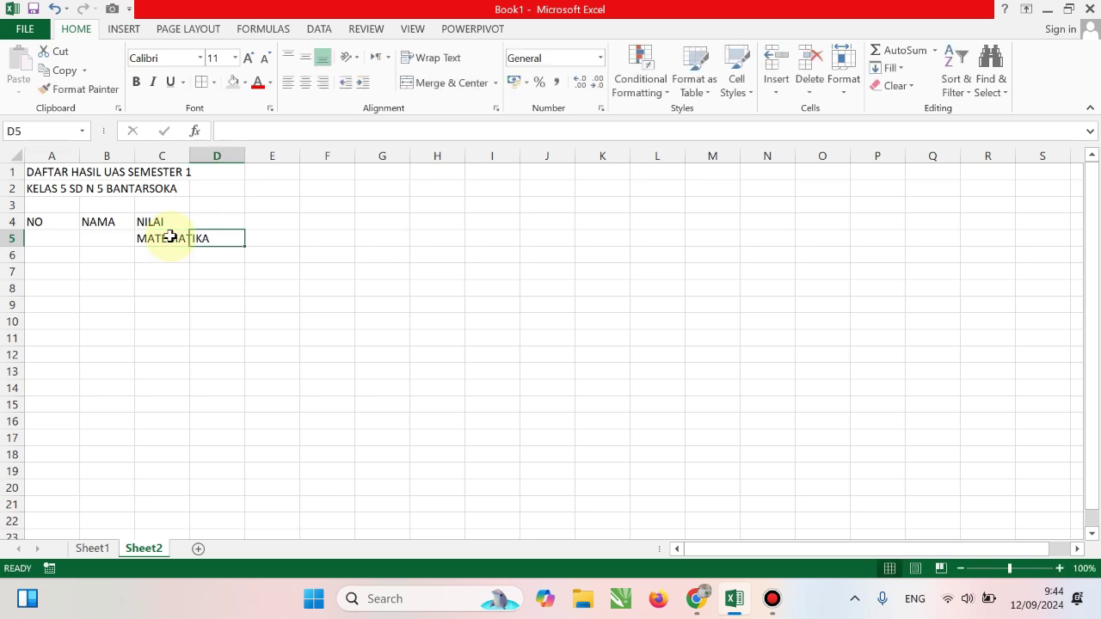
pyautogui.write('IPA')
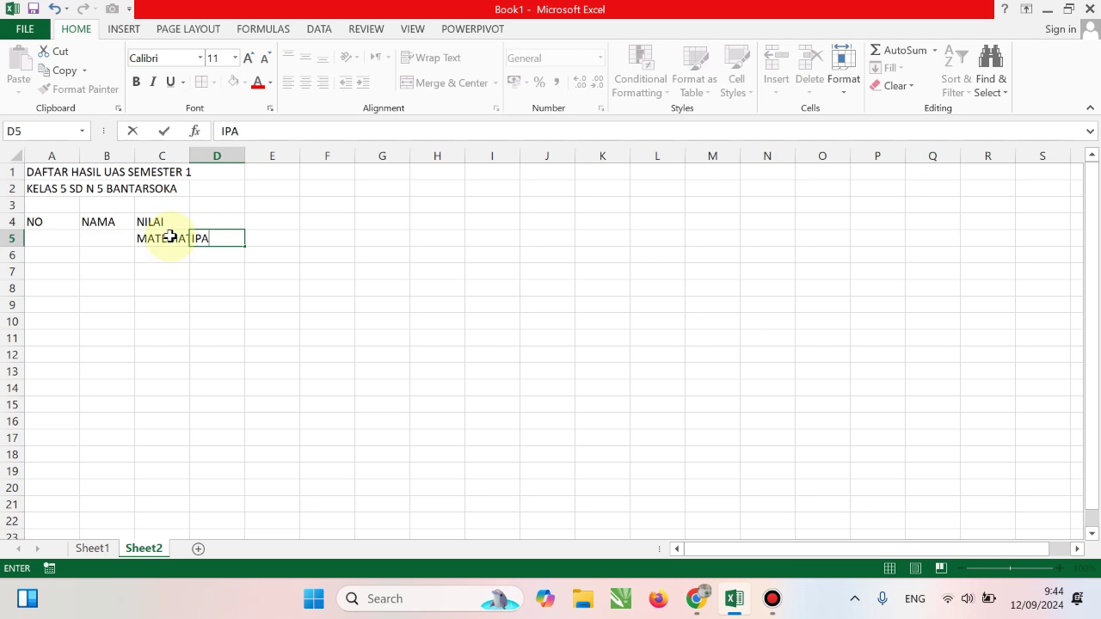
pyautogui.press('Tab')
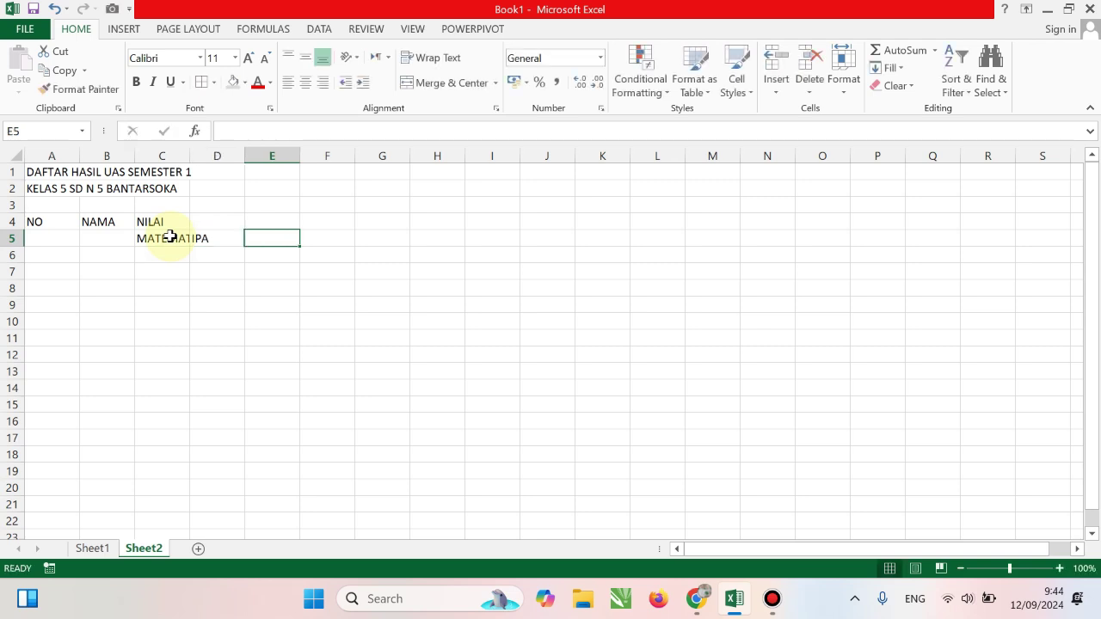
pyautogui.write('IPS')
pyautogui.press('Tab')
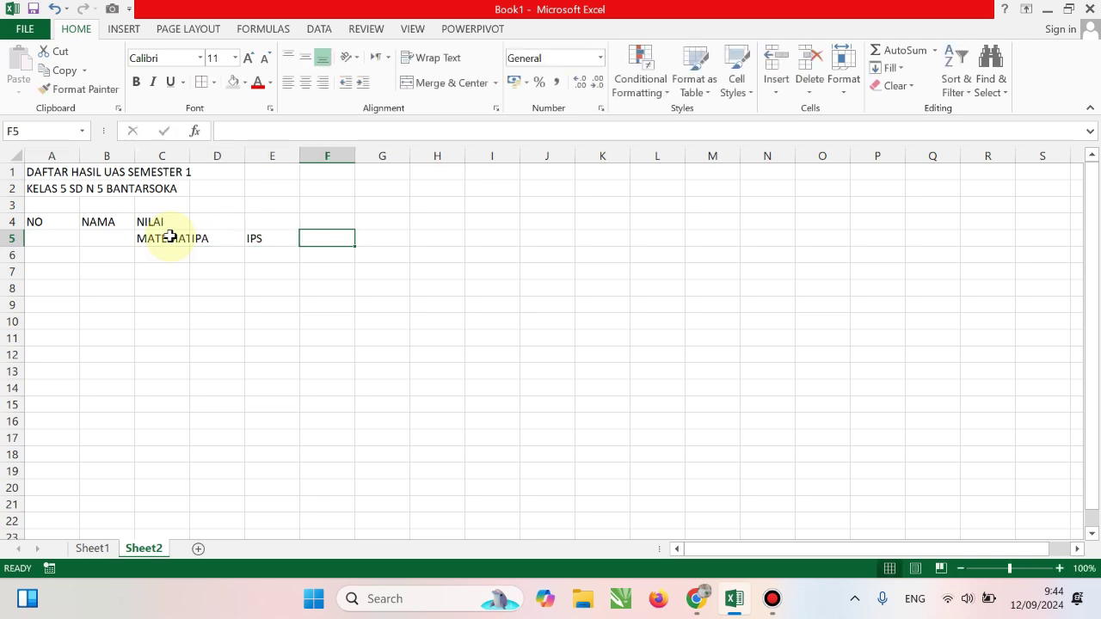
pyautogui.write('BAHASA INDOESIA')
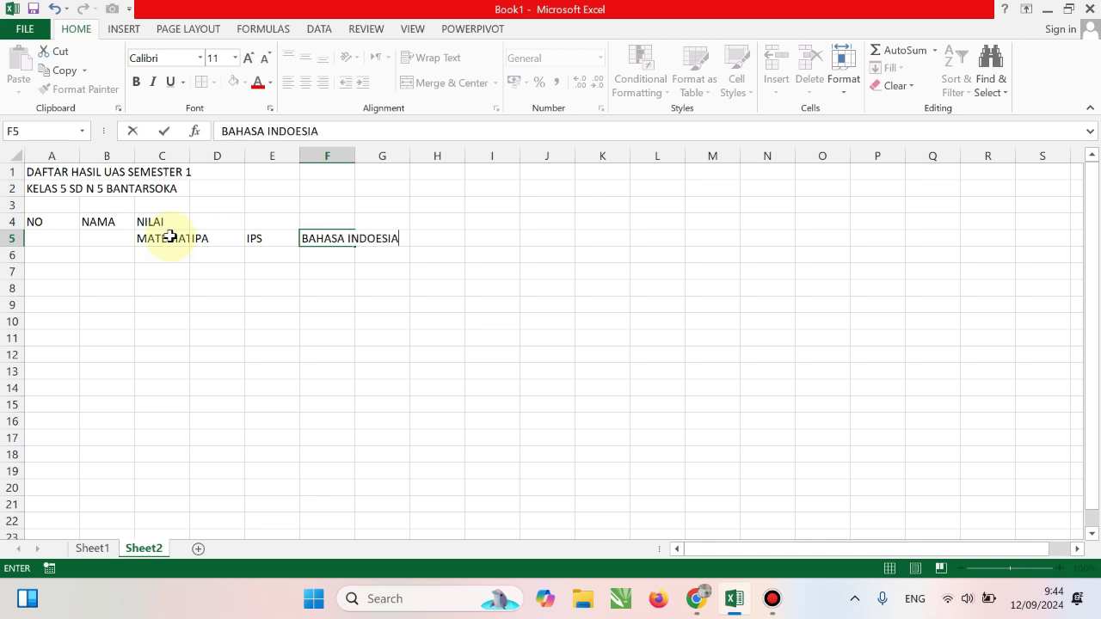
pyautogui.click(237, 313)
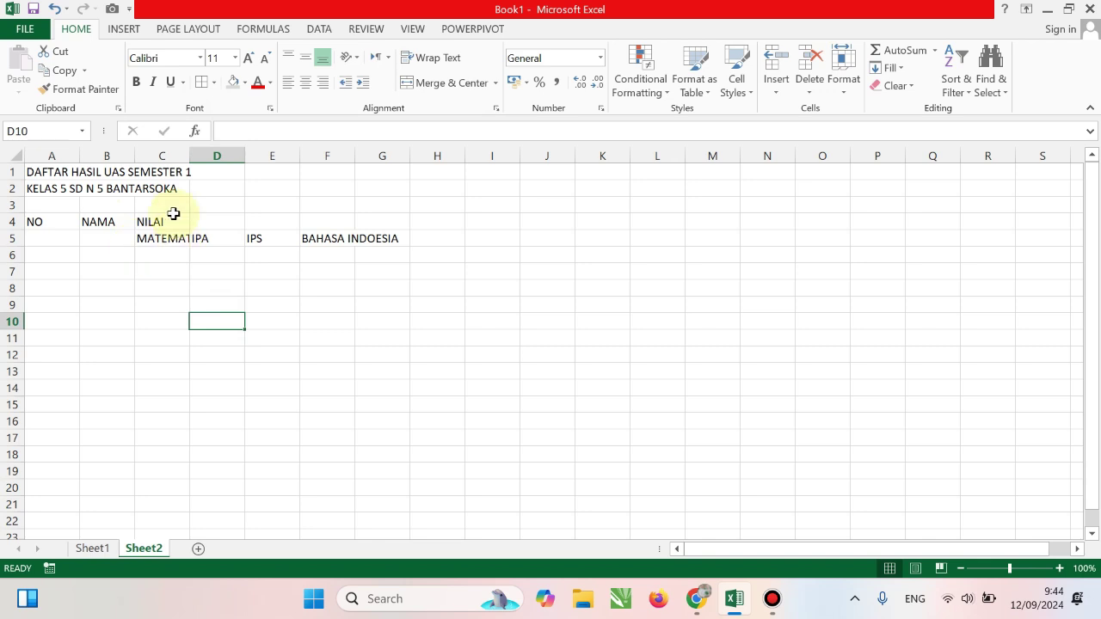
# Step: Merge and centre NILAI across C4:F4 above the subjects
pyautogui.moveTo(160, 220); pyautogui.dragTo(319, 216)
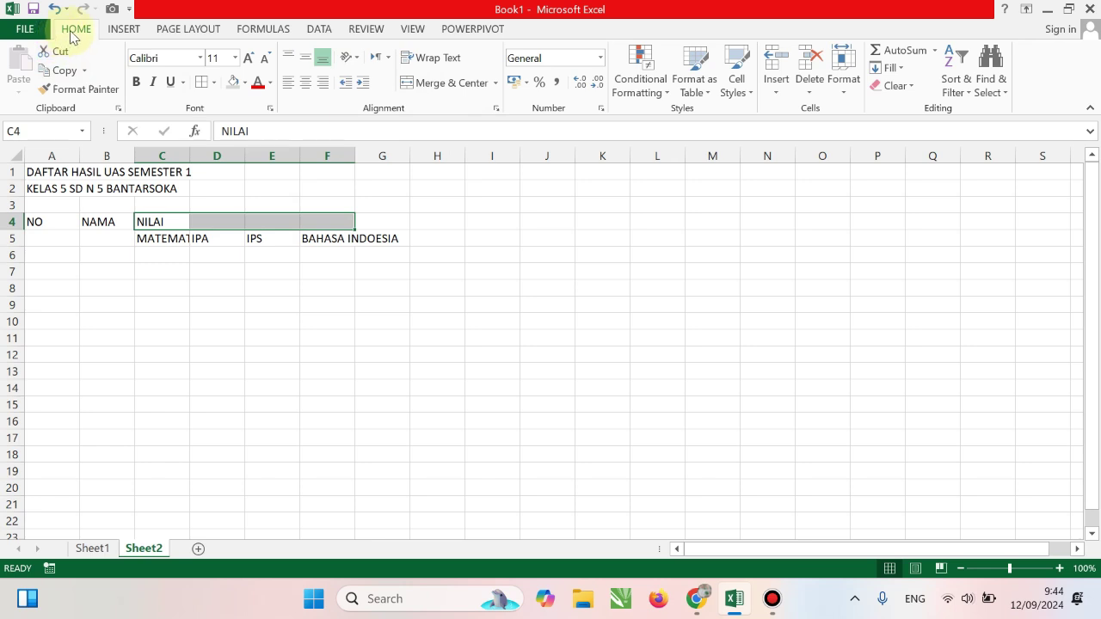
pyautogui.click(439, 86)
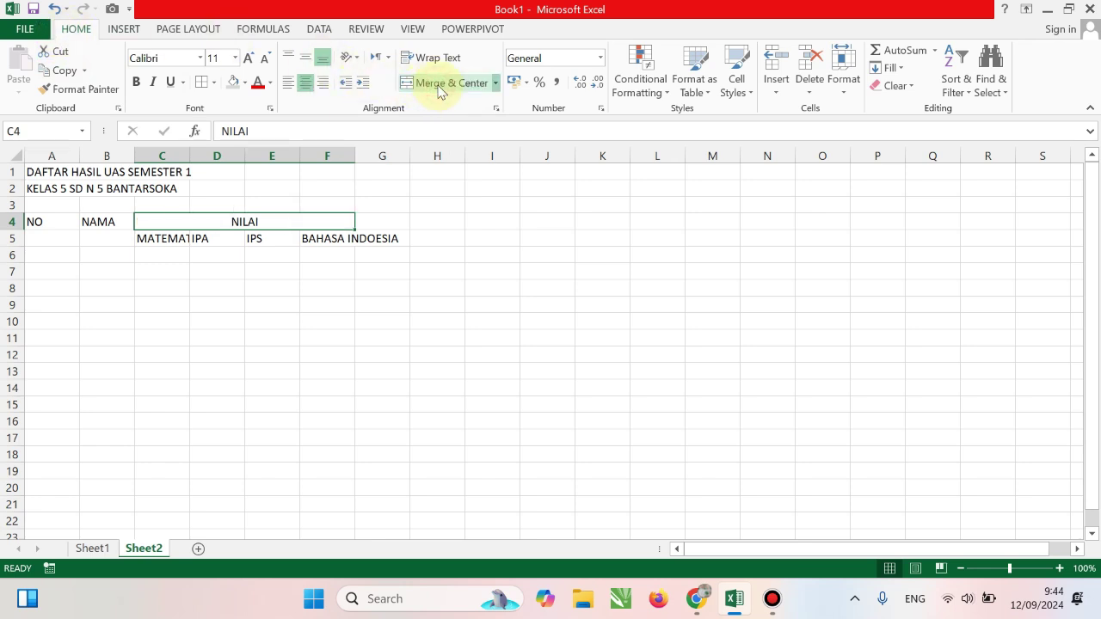
pyautogui.click(302, 322)
# Step: Widen columns C, F and B so MATEMATIKA, BAHASA INDOESIA and names fit
pyautogui.moveTo(189, 156); pyautogui.dragTo(292, 155)
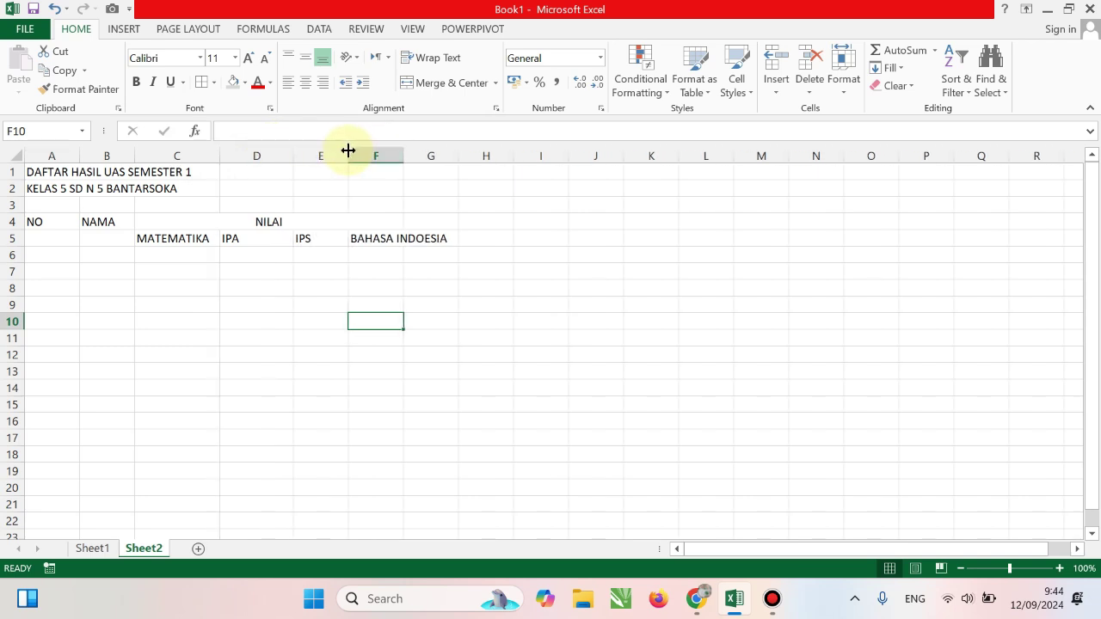
pyautogui.moveTo(349, 150); pyautogui.dragTo(467, 155)
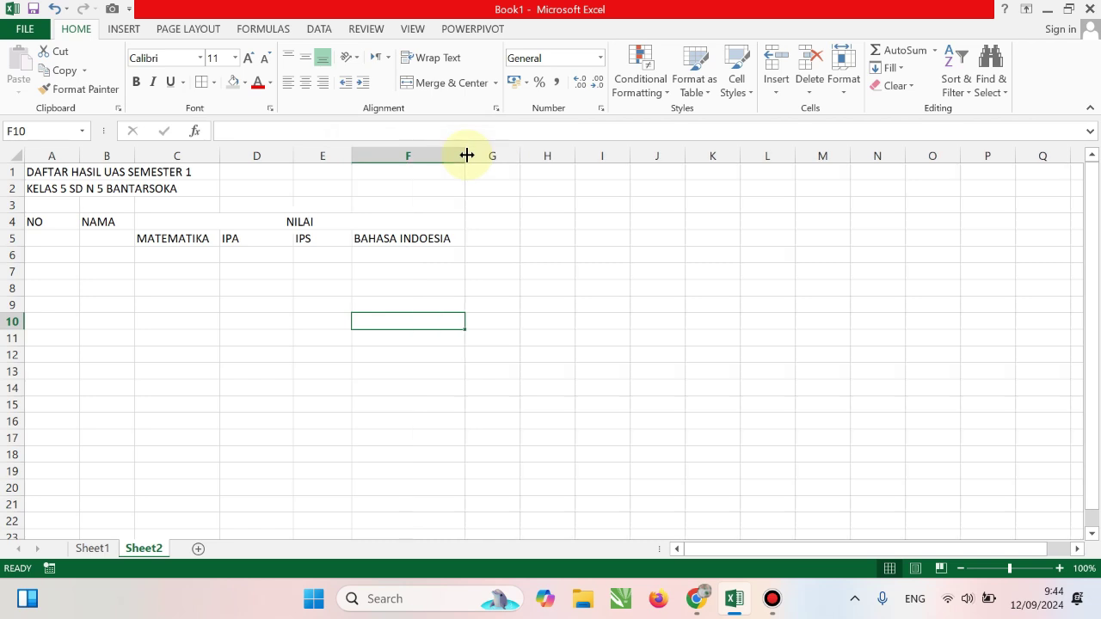
pyautogui.click(150, 237)
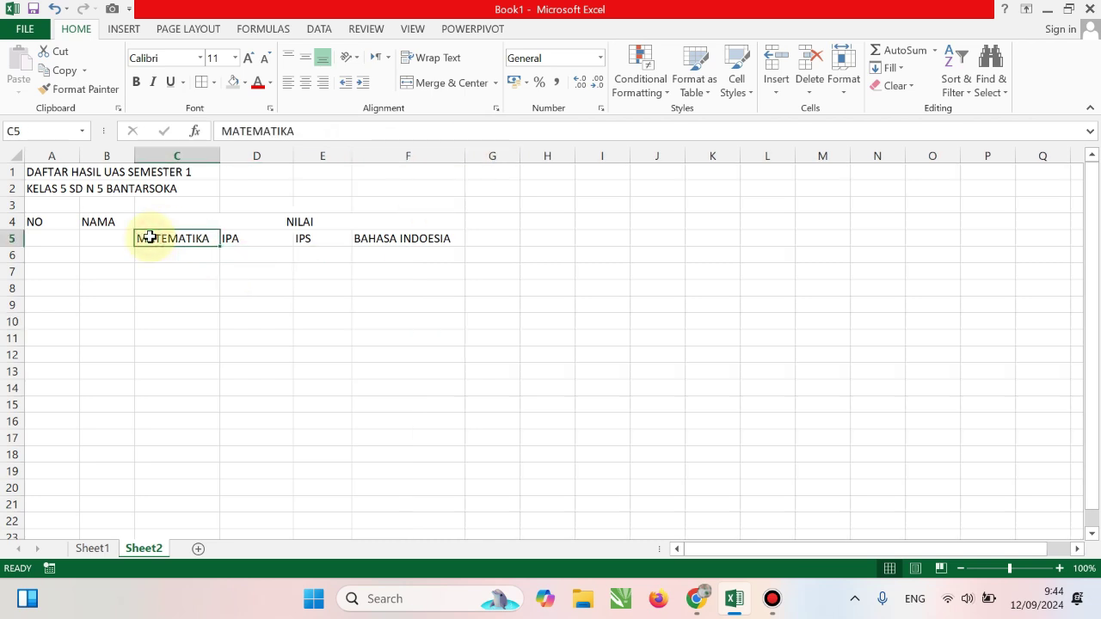
pyautogui.click(262, 274)
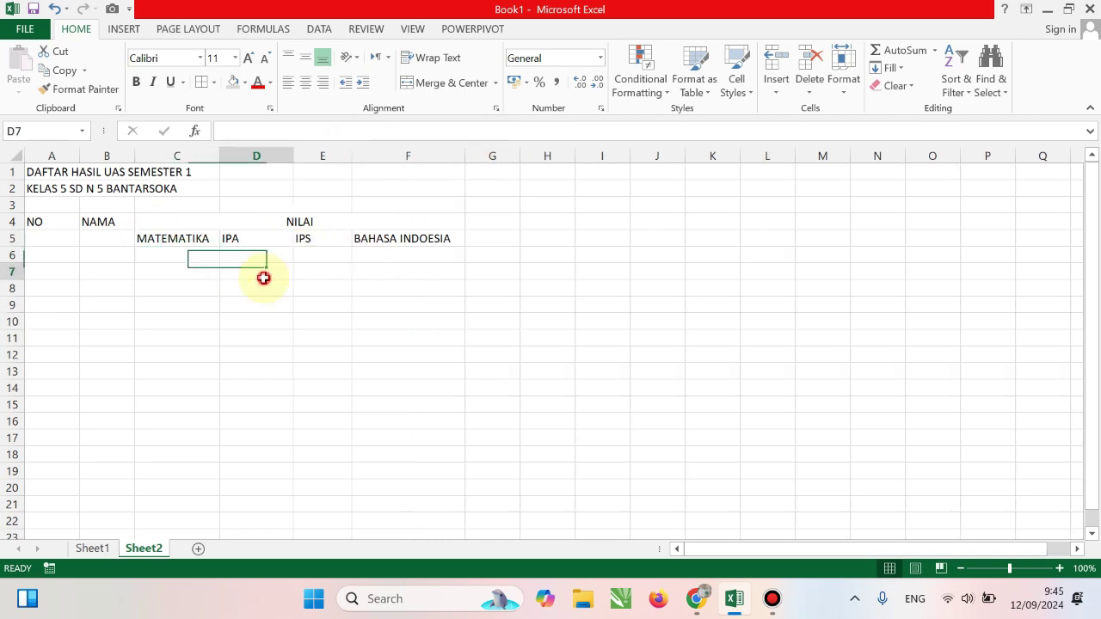
pyautogui.moveTo(135, 156); pyautogui.dragTo(208, 153)
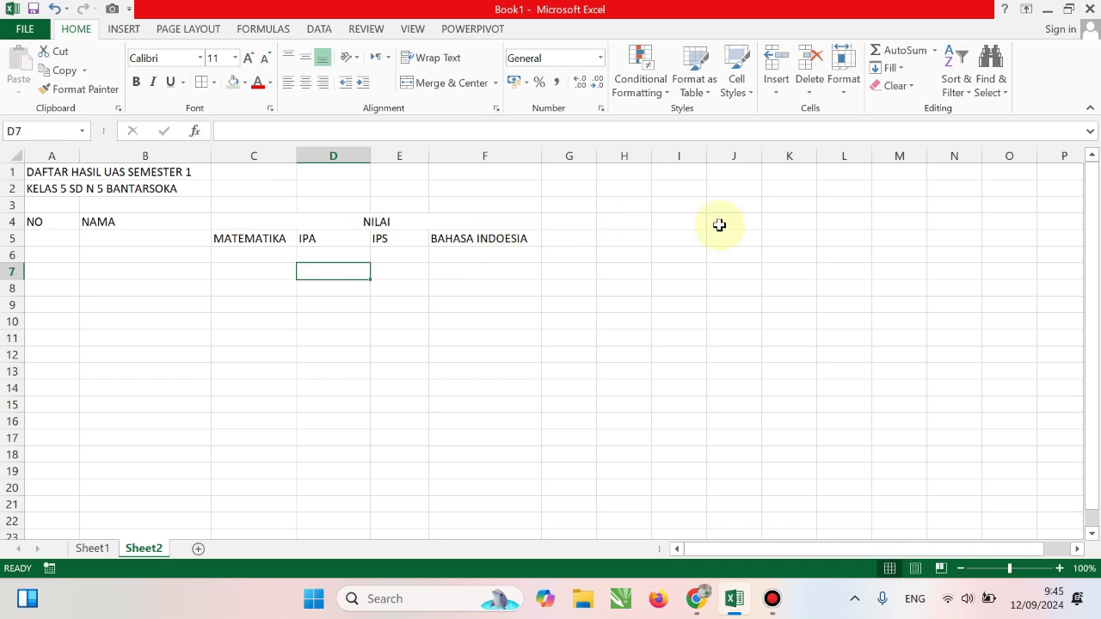
# Step: Number the student rows 1 to 10 down A6:A15 using a fill series
pyautogui.click(38, 254)
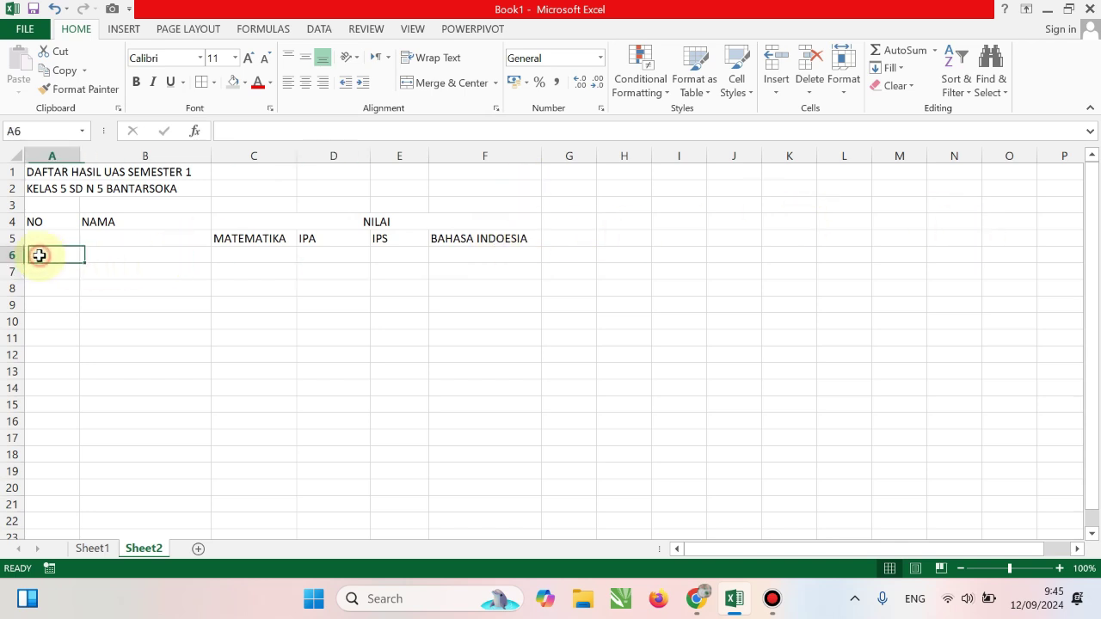
pyautogui.write('1')
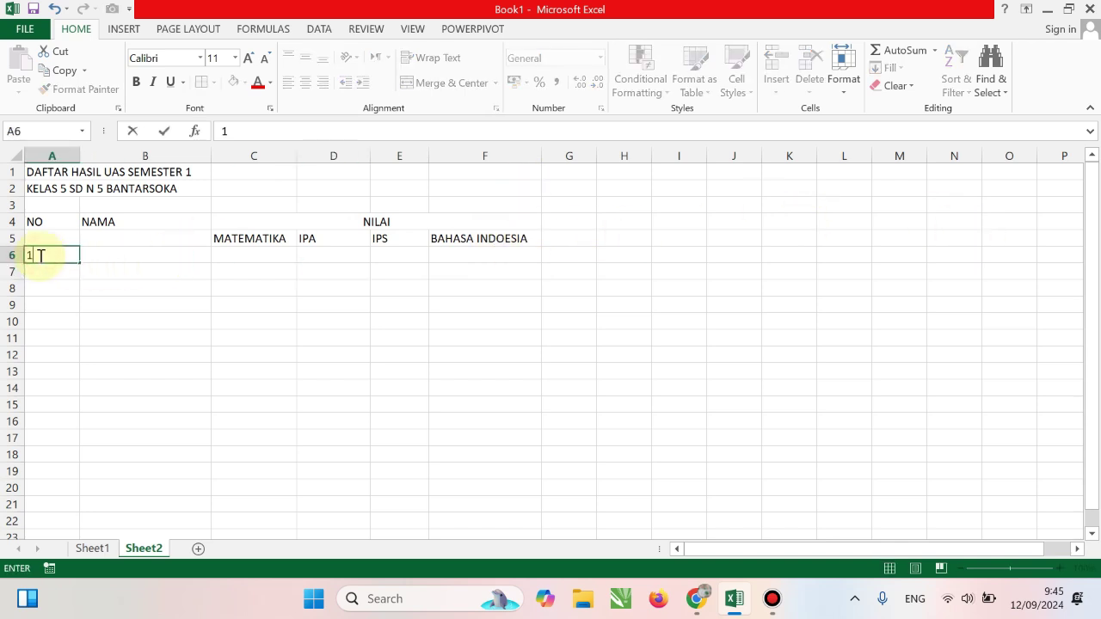
pyautogui.press('Return')
pyautogui.write('2')
pyautogui.press('Return')
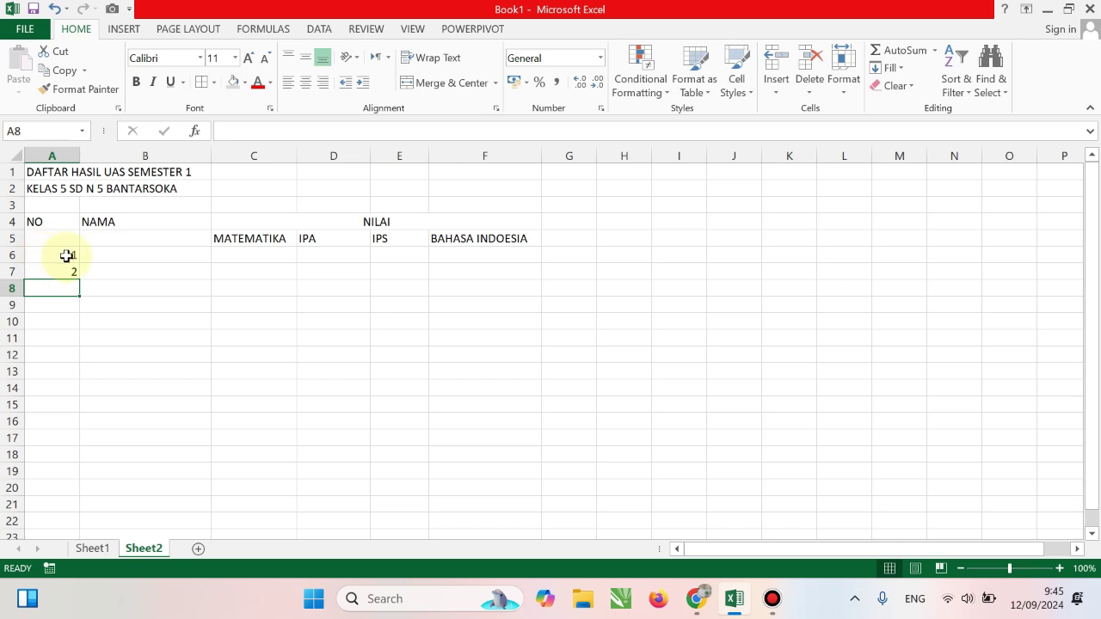
pyautogui.moveTo(61, 255); pyautogui.dragTo(73, 413)
pyautogui.click(255, 352)
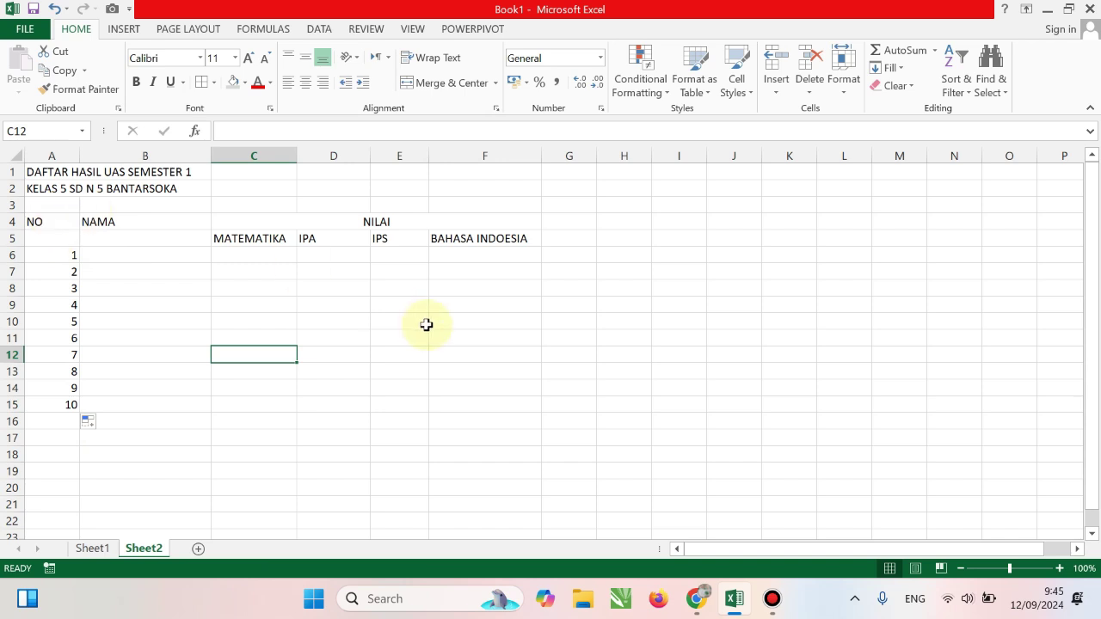
# Step: Merge and centre the NO header across A4:A5
pyautogui.click(52, 218)
pyautogui.moveTo(52, 218); pyautogui.dragTo(46, 233)
pyautogui.click(140, 295)
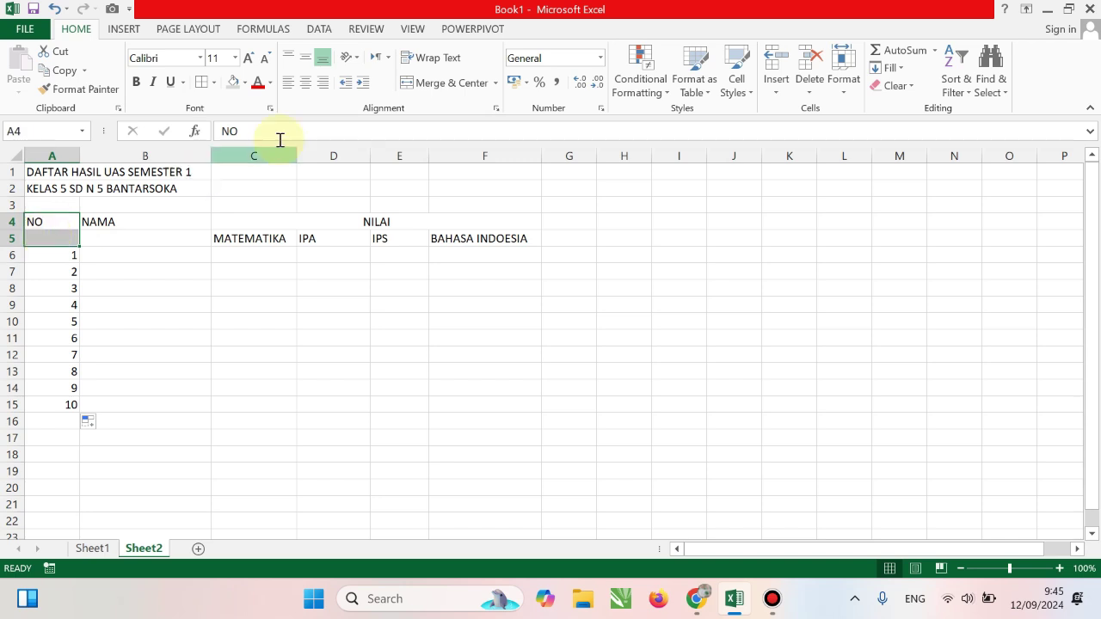
pyautogui.click(446, 84)
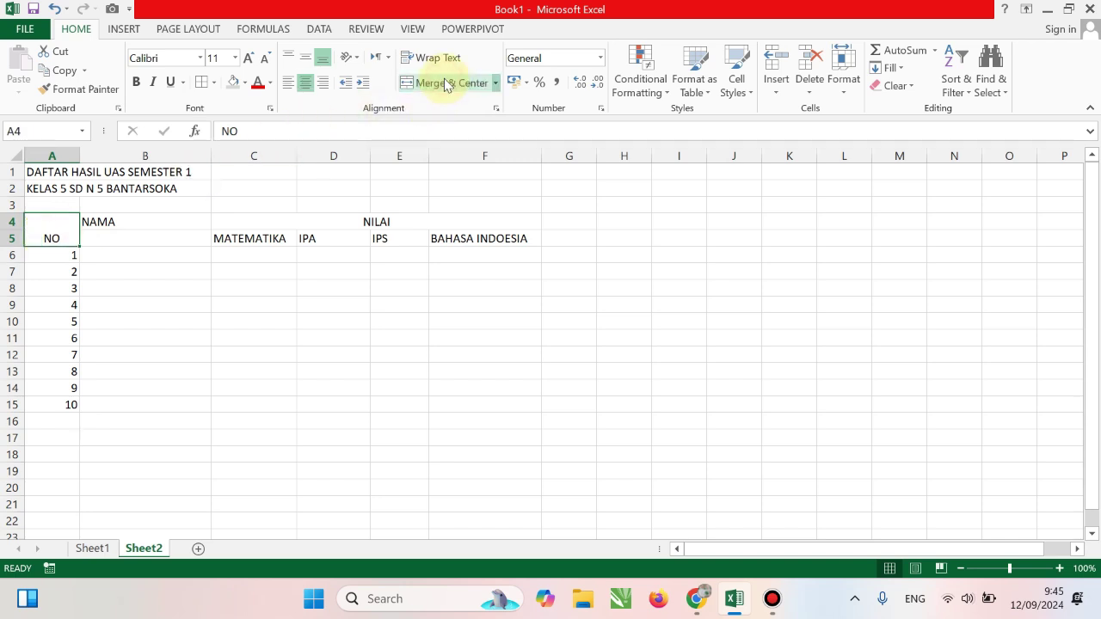
pyautogui.click(334, 389)
pyautogui.moveTo(57, 218)
pyautogui.mouseDown()
pyautogui.moveTo(400, 378)
pyautogui.moveTo(407, 399)
pyautogui.mouseUp()
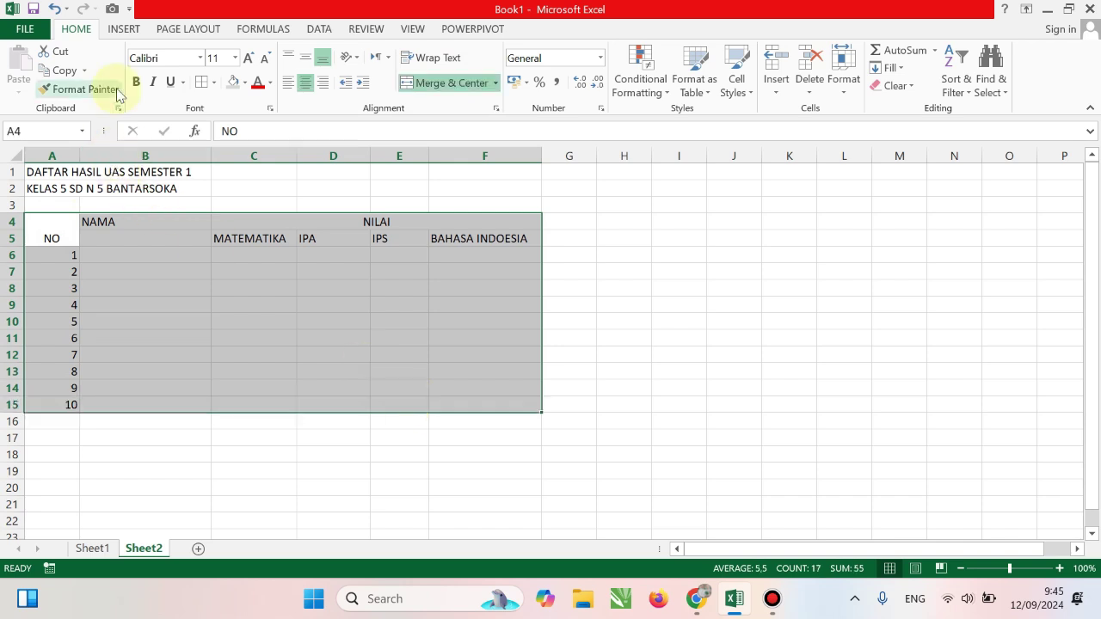
# Step: Apply All Borders to the table A4:F15
pyautogui.click(203, 82)
pyautogui.click(213, 82)
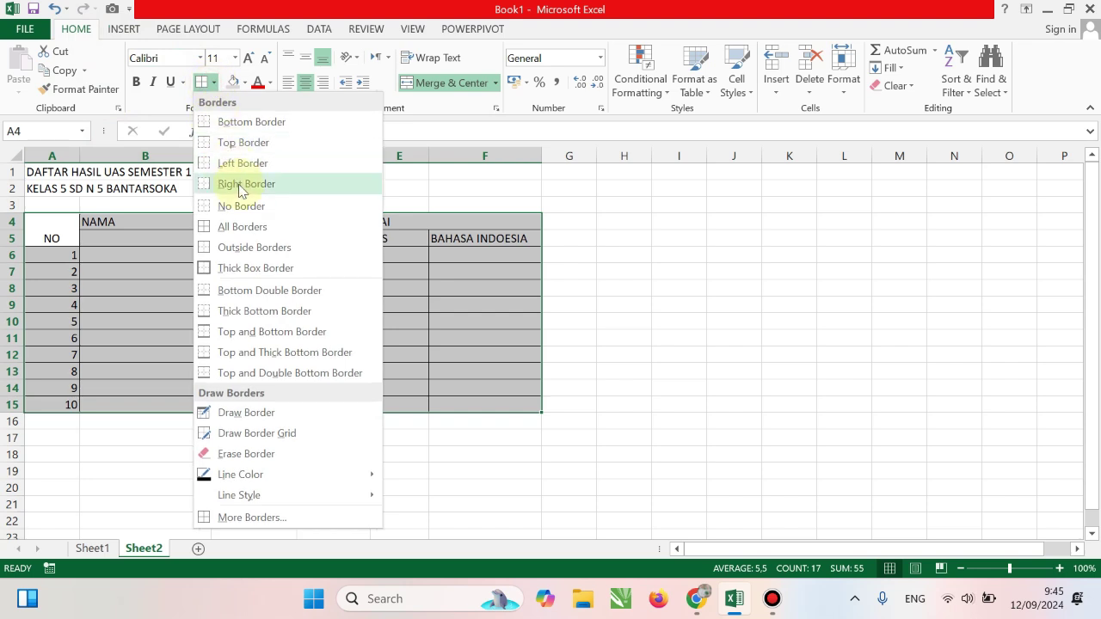
pyautogui.click(245, 224)
pyautogui.click(184, 322)
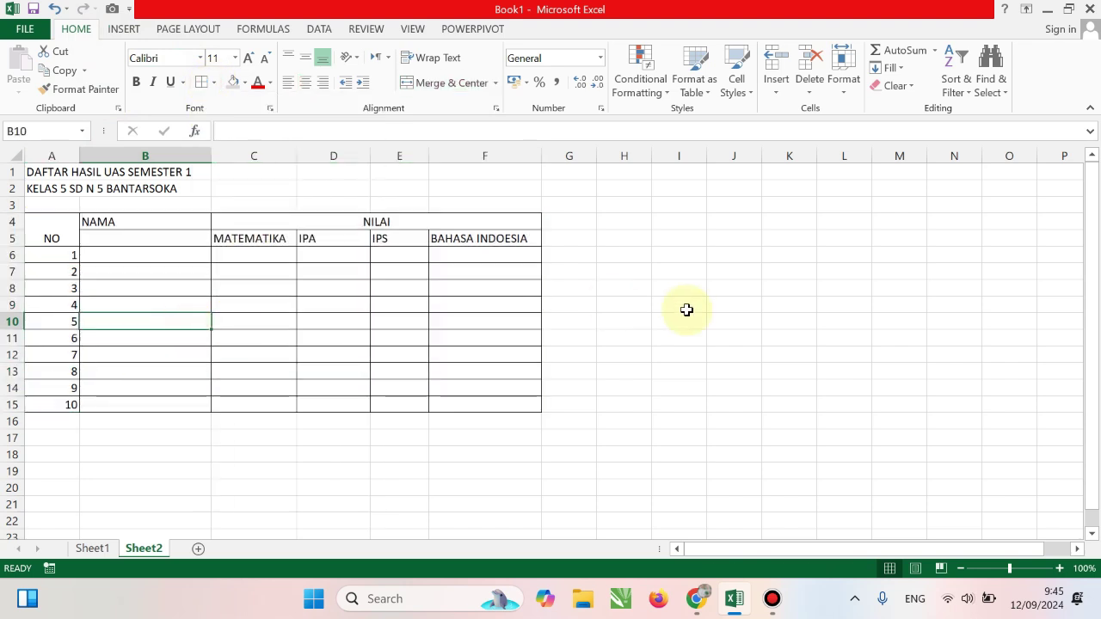
# Step: Merge NAMA over B4:B5 and centre all A4:F5 header text vertically and horizontally
pyautogui.moveTo(121, 220); pyautogui.dragTo(135, 233)
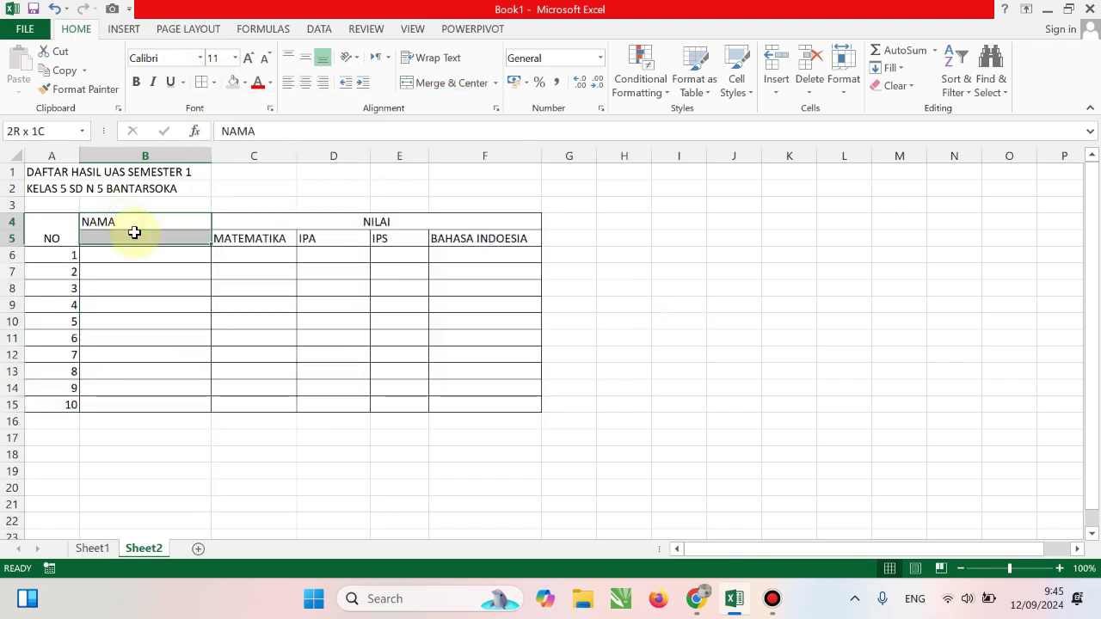
pyautogui.click(446, 83)
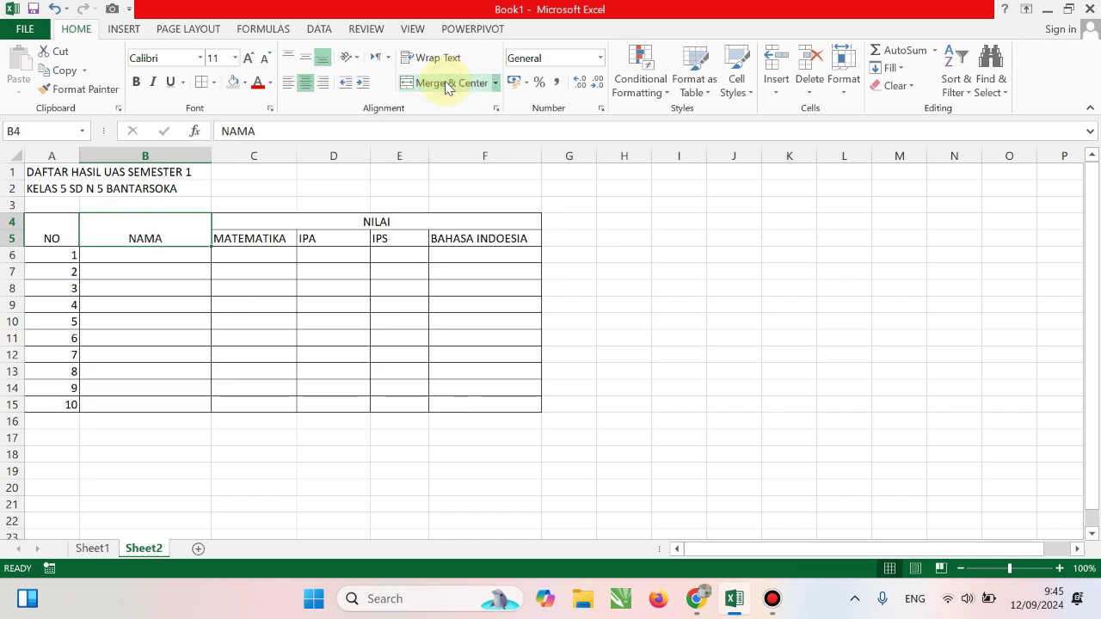
pyautogui.moveTo(49, 222); pyautogui.dragTo(422, 226)
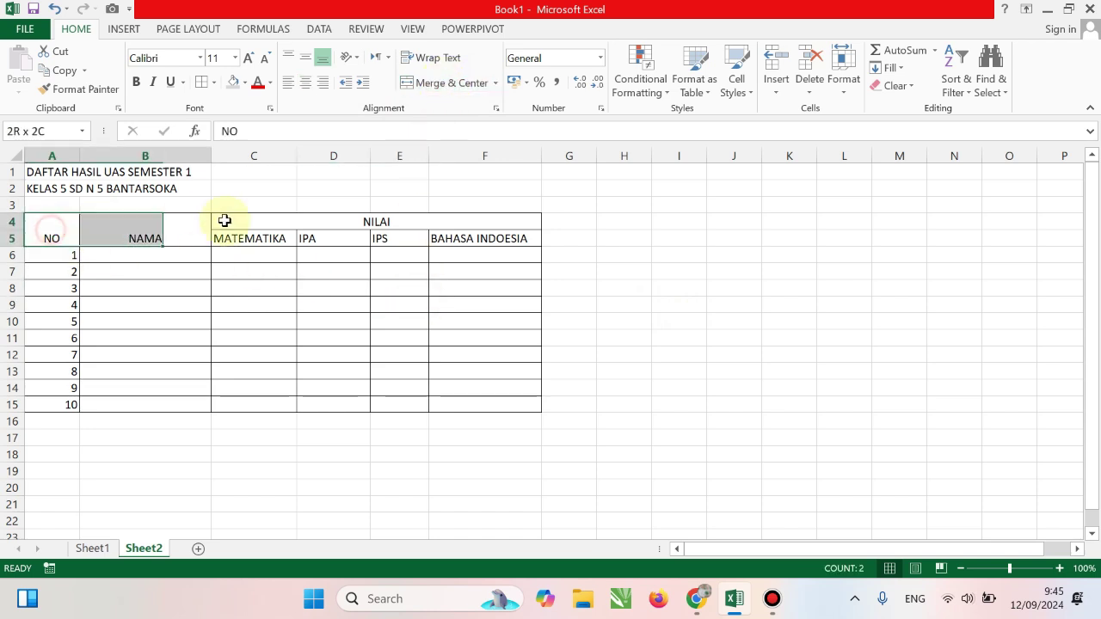
pyautogui.click(305, 57)
pyautogui.click(305, 81)
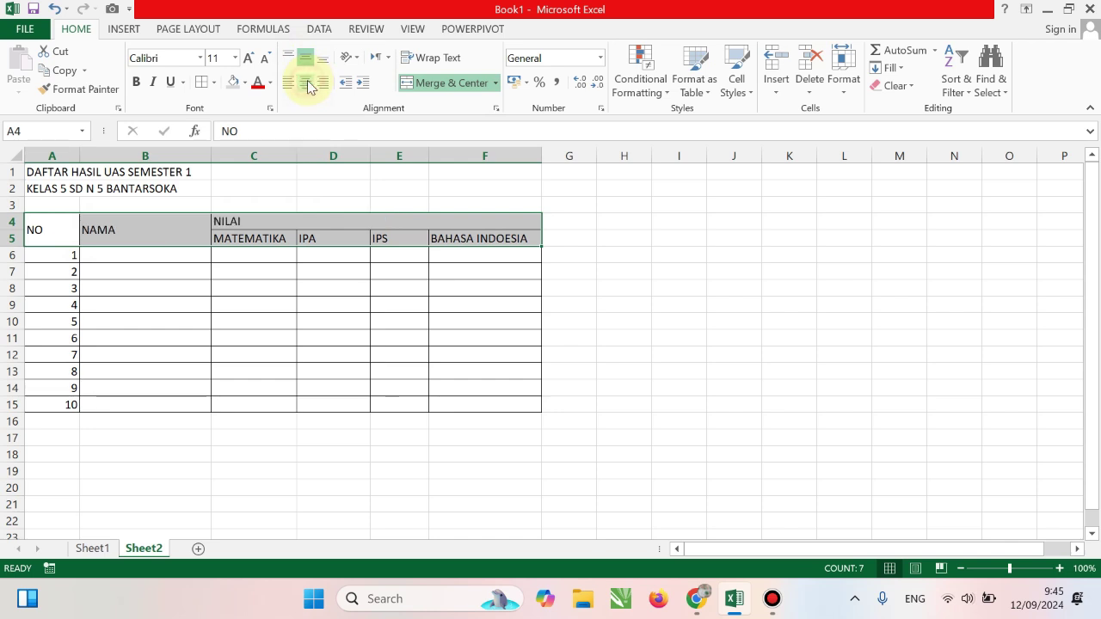
pyautogui.click(306, 82)
pyautogui.click(551, 357)
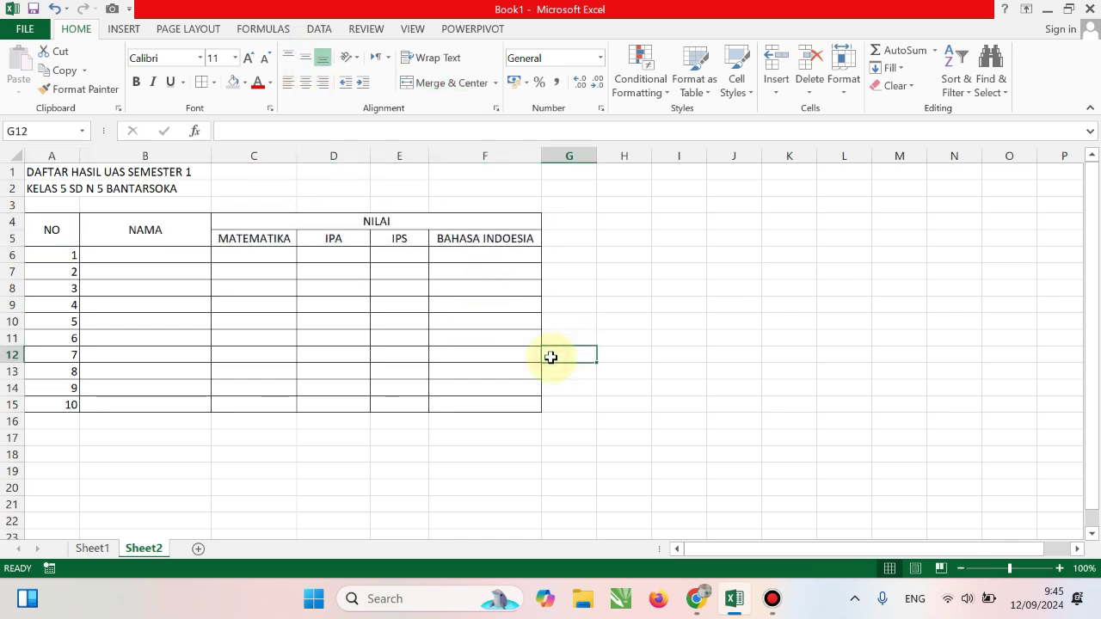
pyautogui.click(572, 219)
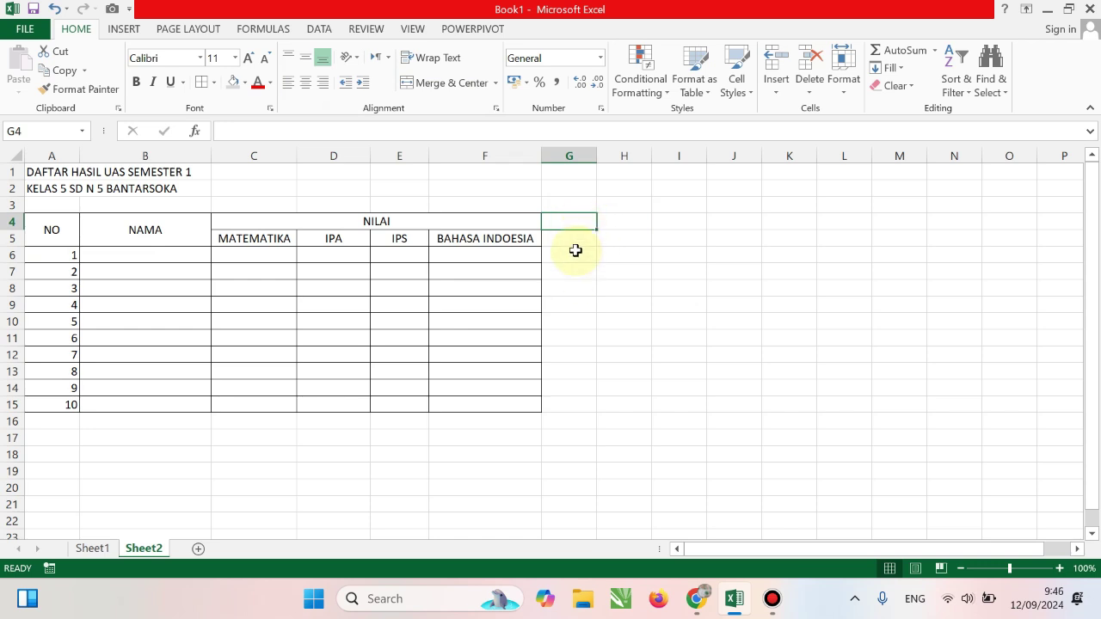
# Step: Add a RATA RATA header in G4, widen column G, and merge-centre it over G4:G5
pyautogui.write('RATA')
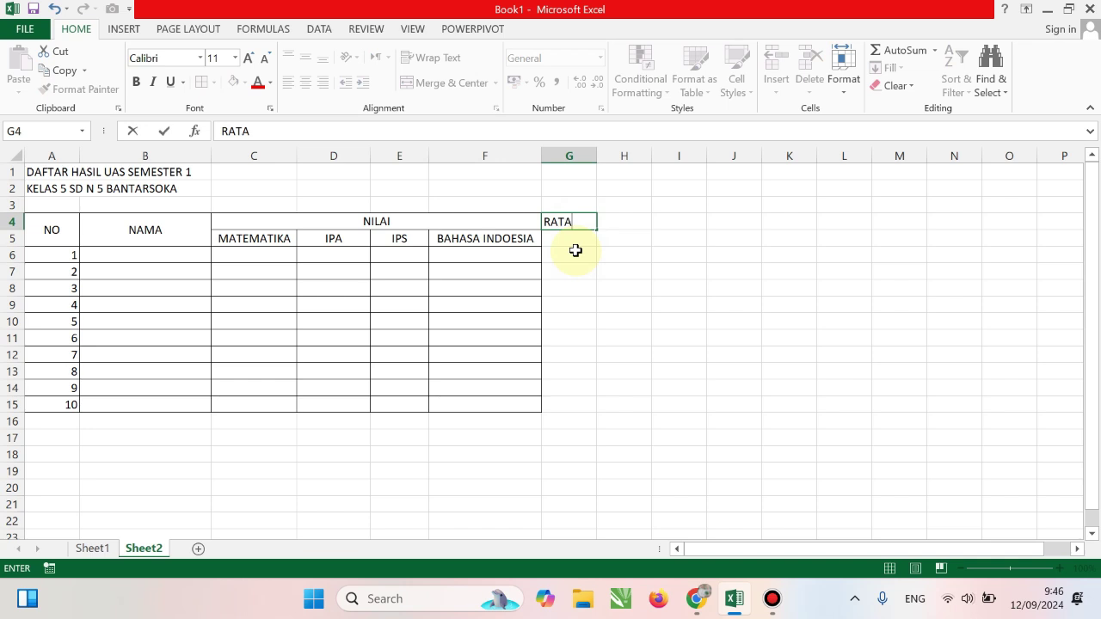
pyautogui.write(' RATA')
pyautogui.press('Return')
pyautogui.moveTo(597, 156); pyautogui.dragTo(620, 157)
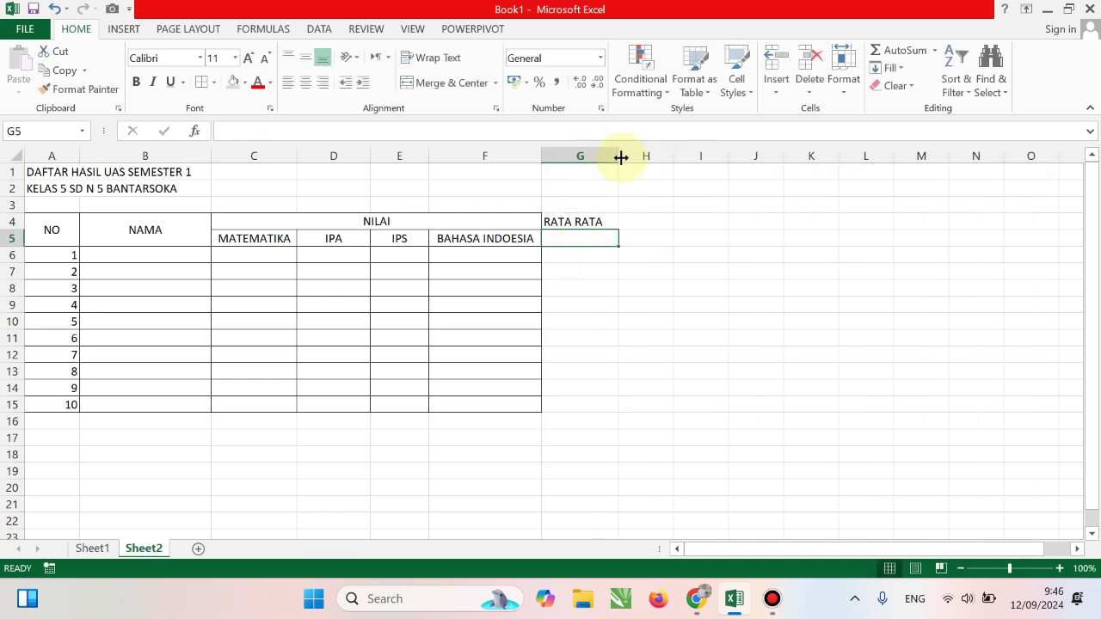
pyautogui.moveTo(580, 221); pyautogui.dragTo(580, 239)
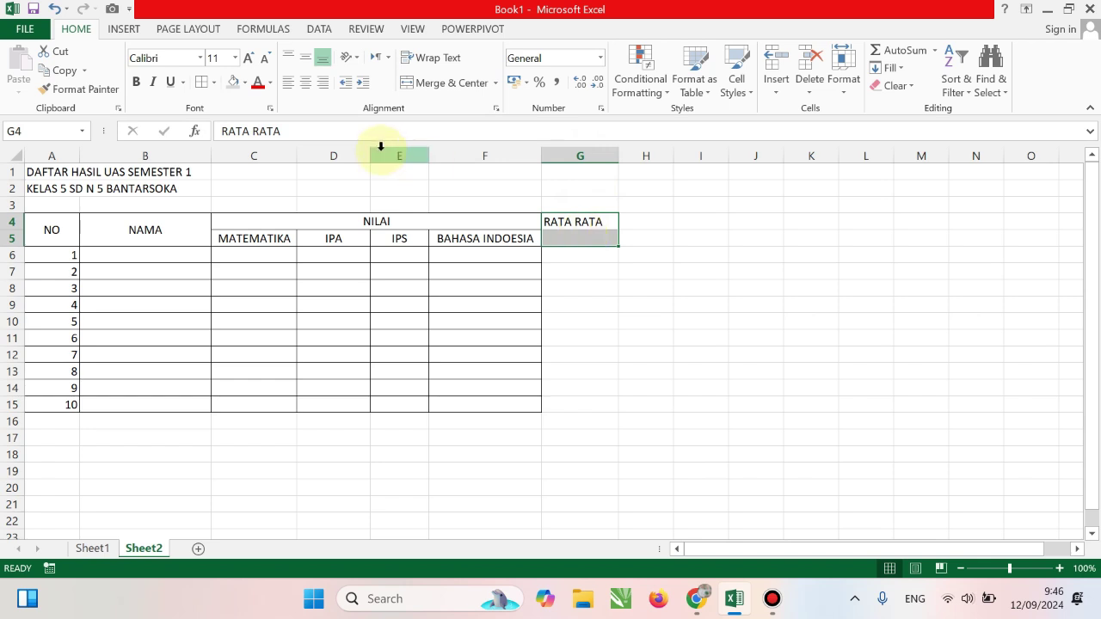
pyautogui.click(451, 84)
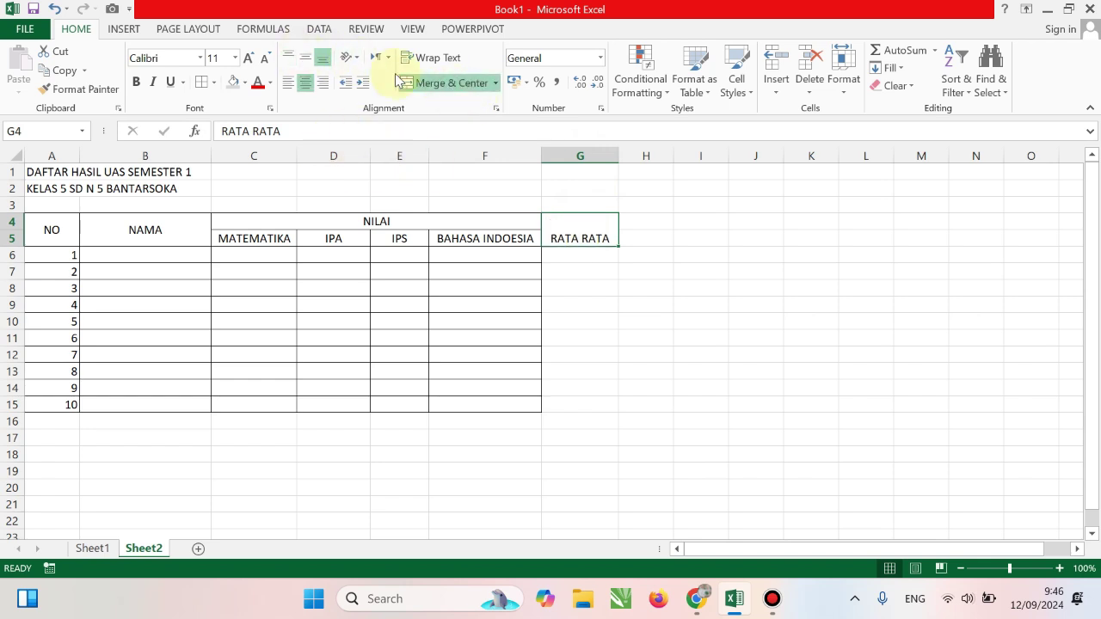
pyautogui.click(307, 58)
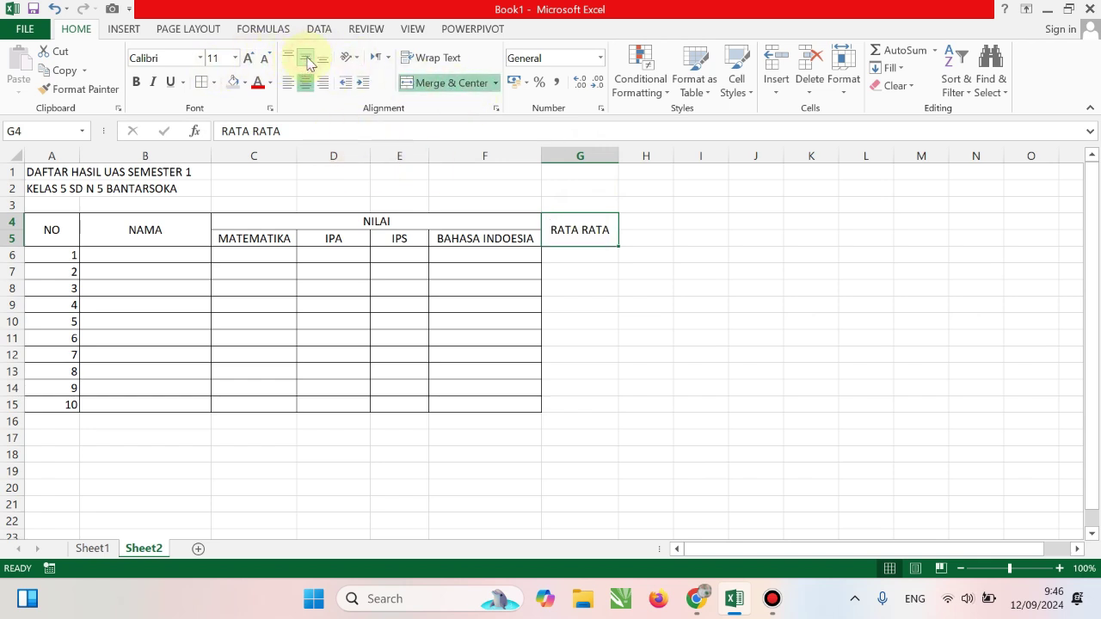
pyautogui.click(609, 272)
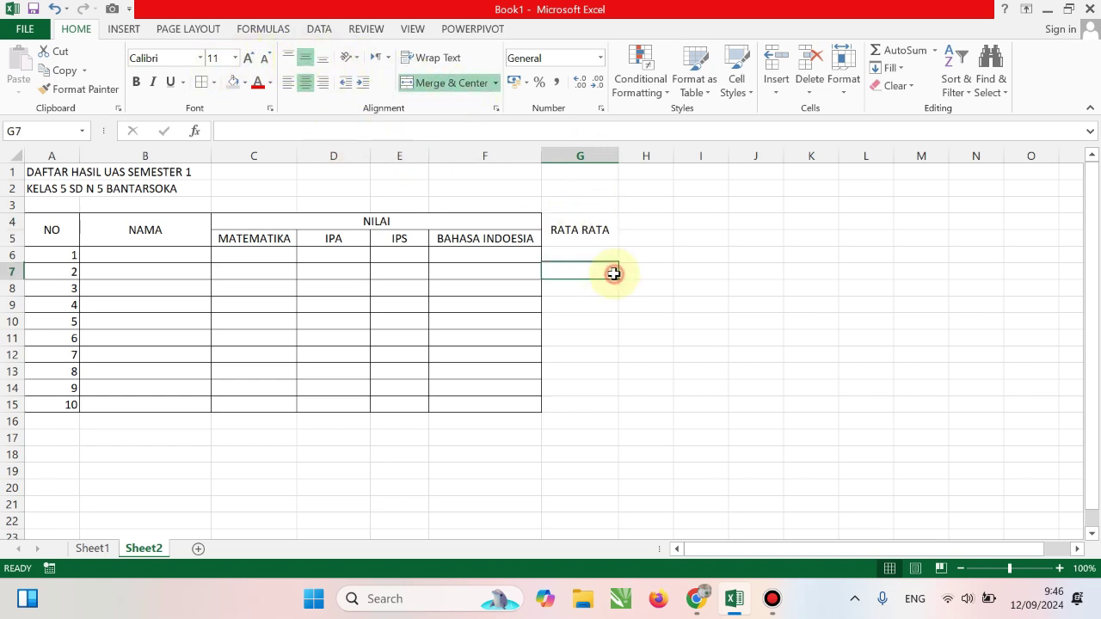
# Step: Add MENGULANG/ TIDAK in H4, widen column H, and merge-centre it over H4:H5
pyautogui.click(650, 223)
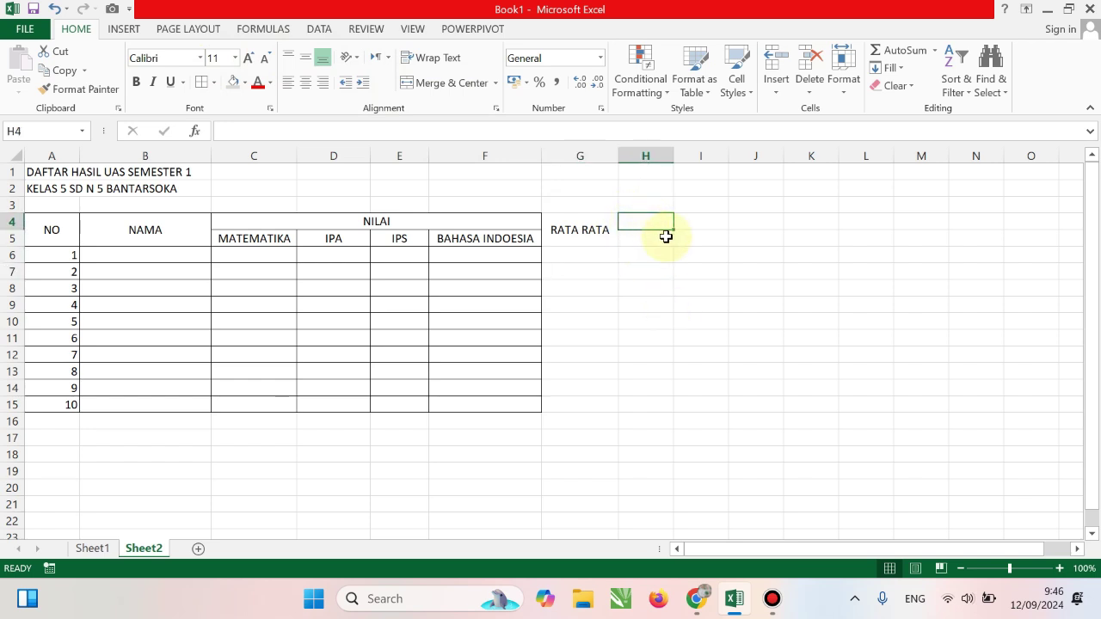
pyautogui.write('LU')
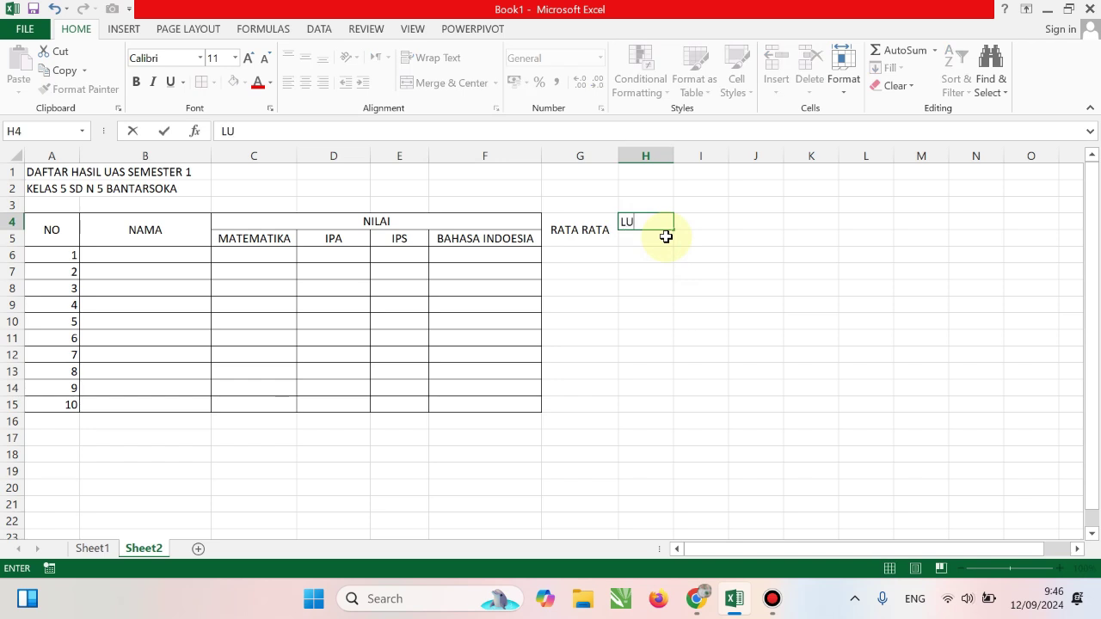
pyautogui.write('LUS')
pyautogui.press('BackSpace')
pyautogui.press('BackSpace')
pyautogui.press('BackSpace')
pyautogui.press('BackSpace')
pyautogui.press('BackSpace')
pyautogui.write('MENGULANG/')
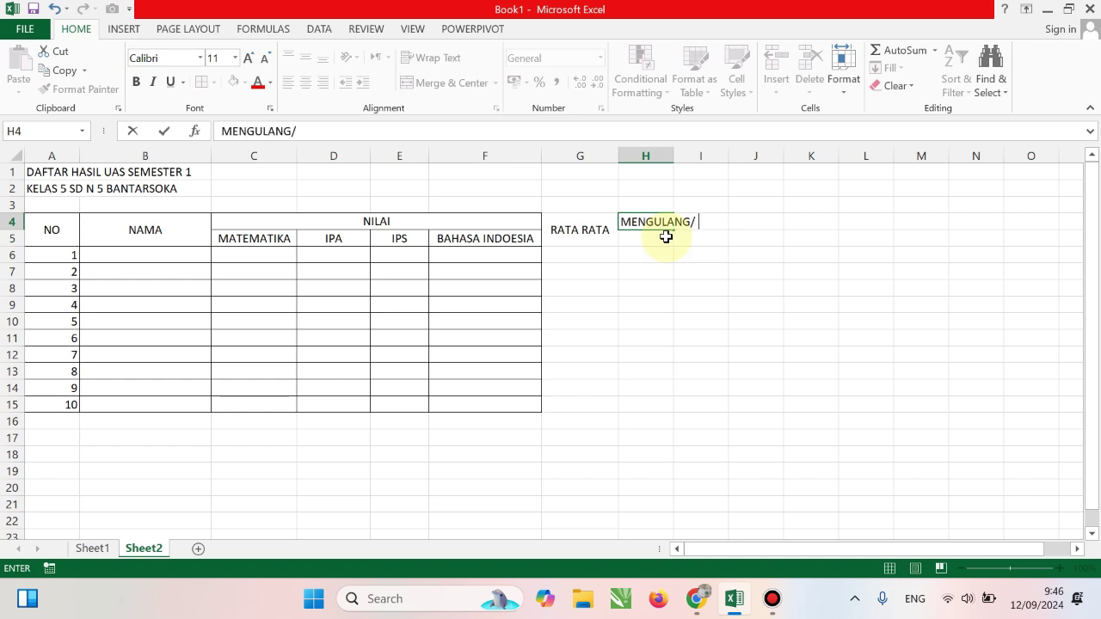
pyautogui.write(' TIDAK')
pyautogui.press('Return')
pyautogui.moveTo(677, 149); pyautogui.dragTo(757, 149)
pyautogui.click(609, 351)
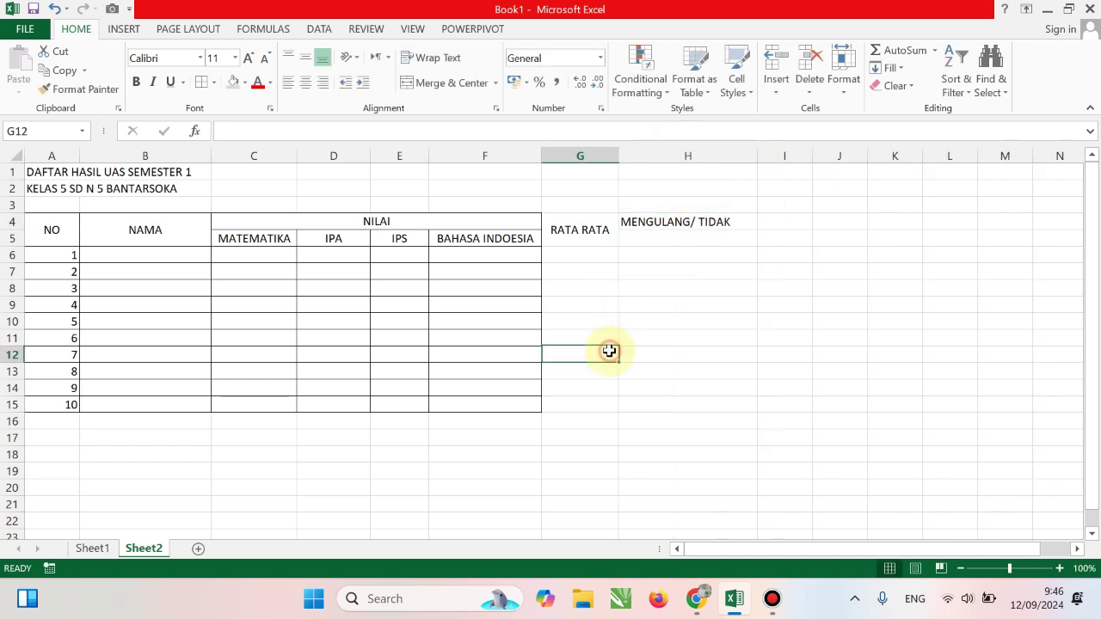
pyautogui.moveTo(658, 218); pyautogui.dragTo(658, 236)
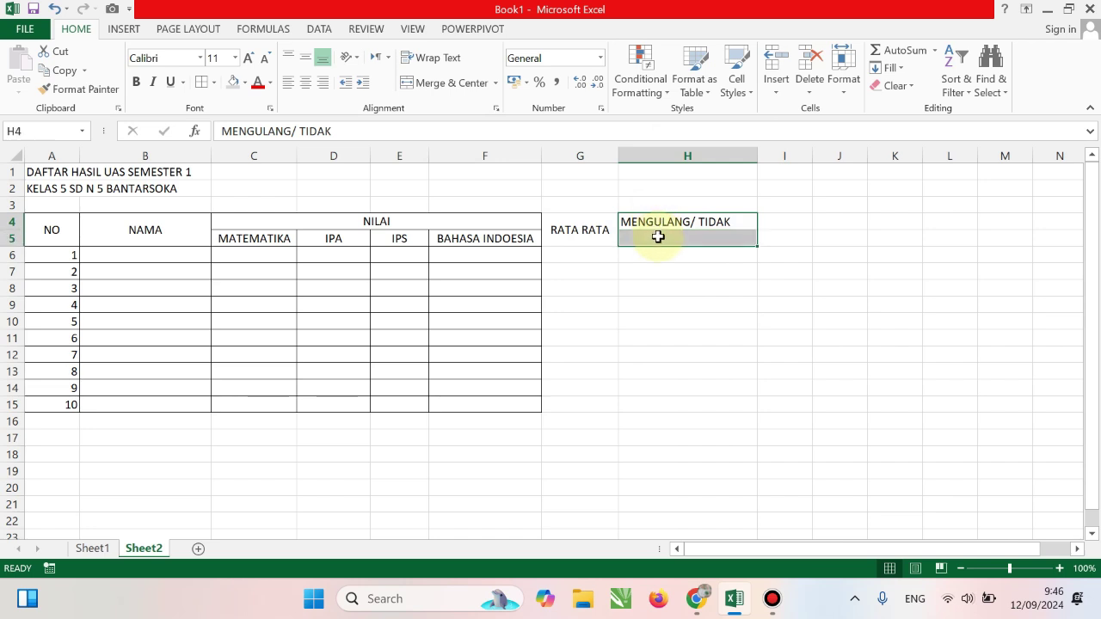
pyautogui.click(451, 83)
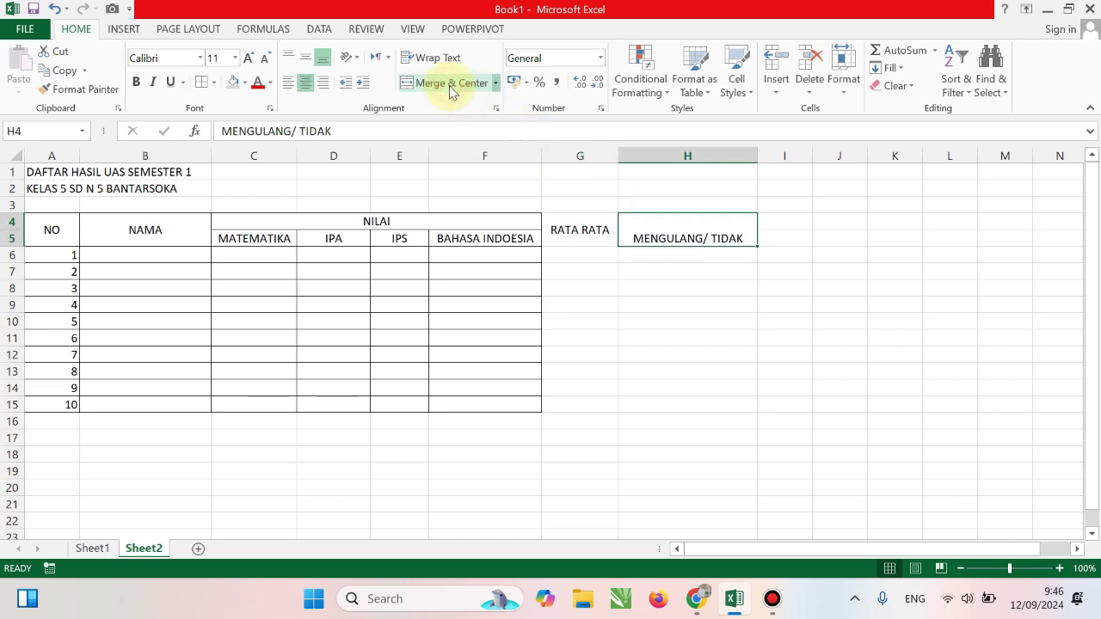
pyautogui.click(305, 58)
pyautogui.moveTo(579, 229)
pyautogui.mouseDown()
pyautogui.moveTo(694, 370)
pyautogui.moveTo(698, 412)
pyautogui.mouseUp()
# Step: Give G4:H15 all borders and enter the first student's name in B6
pyautogui.click(202, 83)
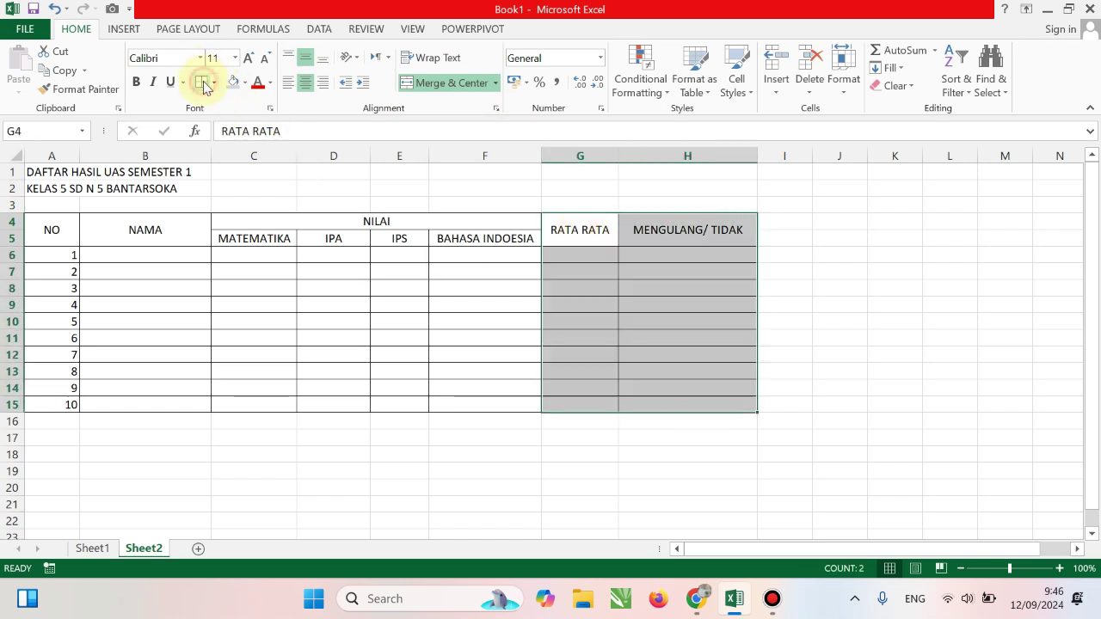
pyautogui.click(935, 351)
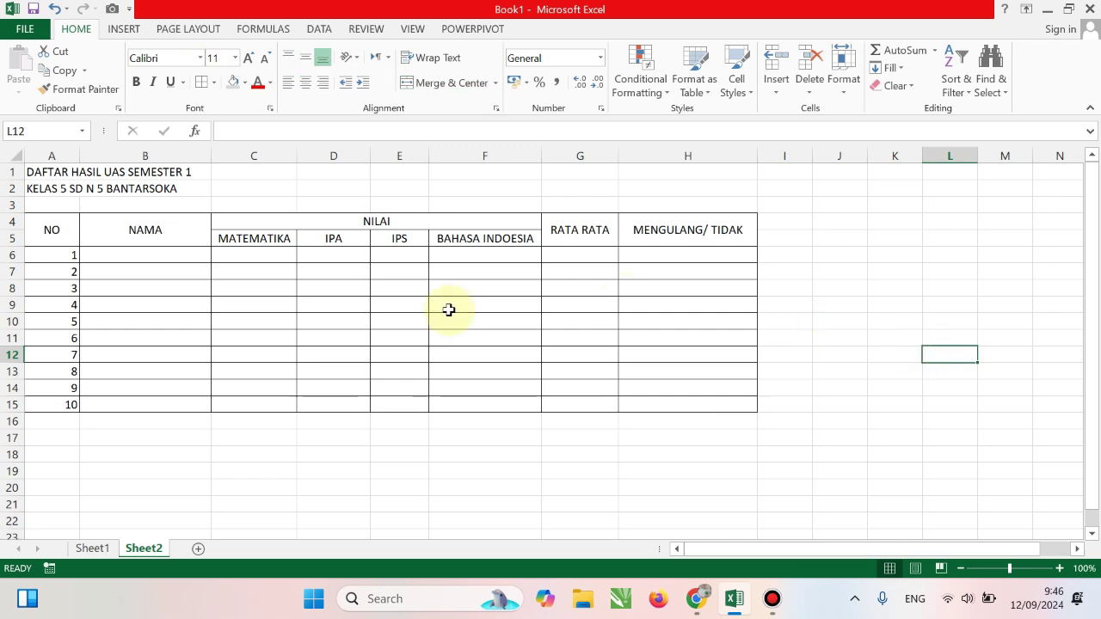
pyautogui.click(143, 258)
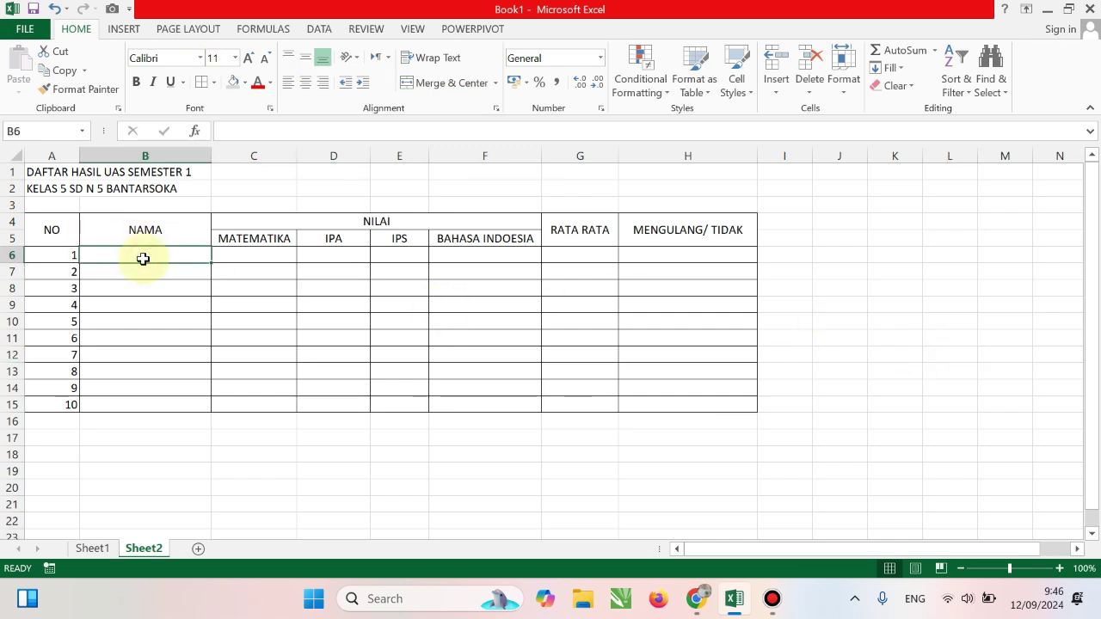
pyautogui.write('A')
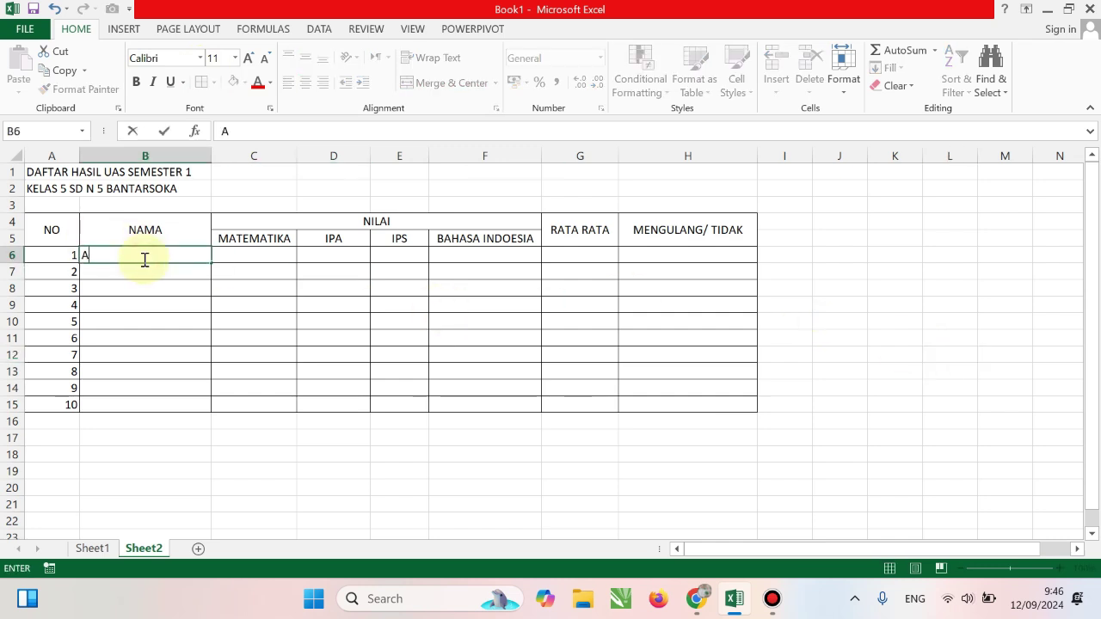
pyautogui.press('Tab')
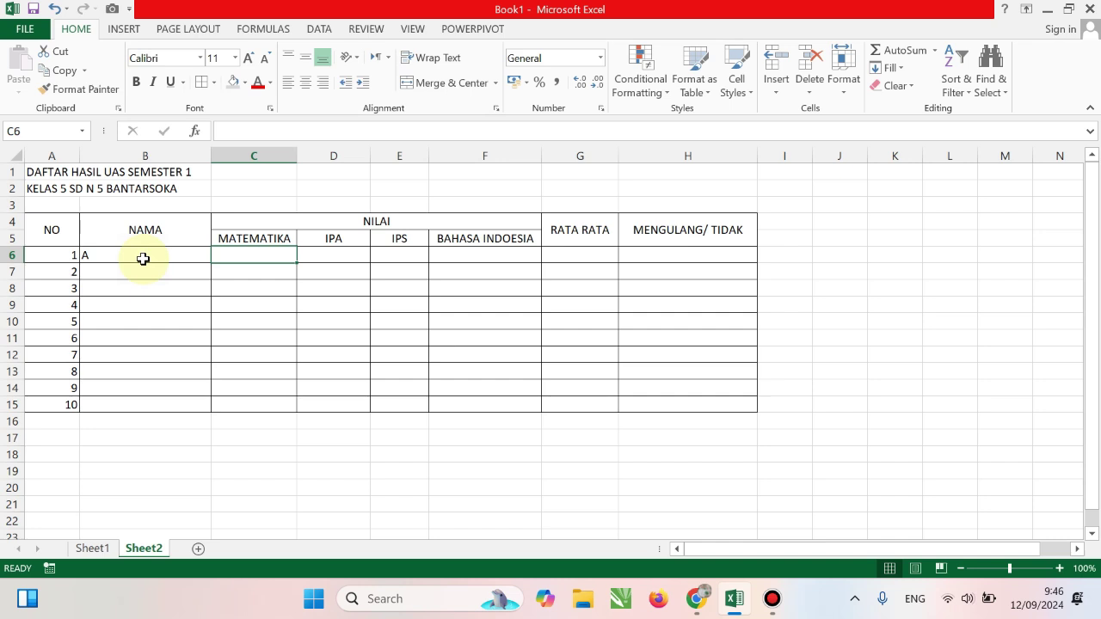
# Step: Enter scores 80, 70, 65 and 90 in C6:F6 and complete the student's name in B6
pyautogui.write('80')
pyautogui.press('Tab')
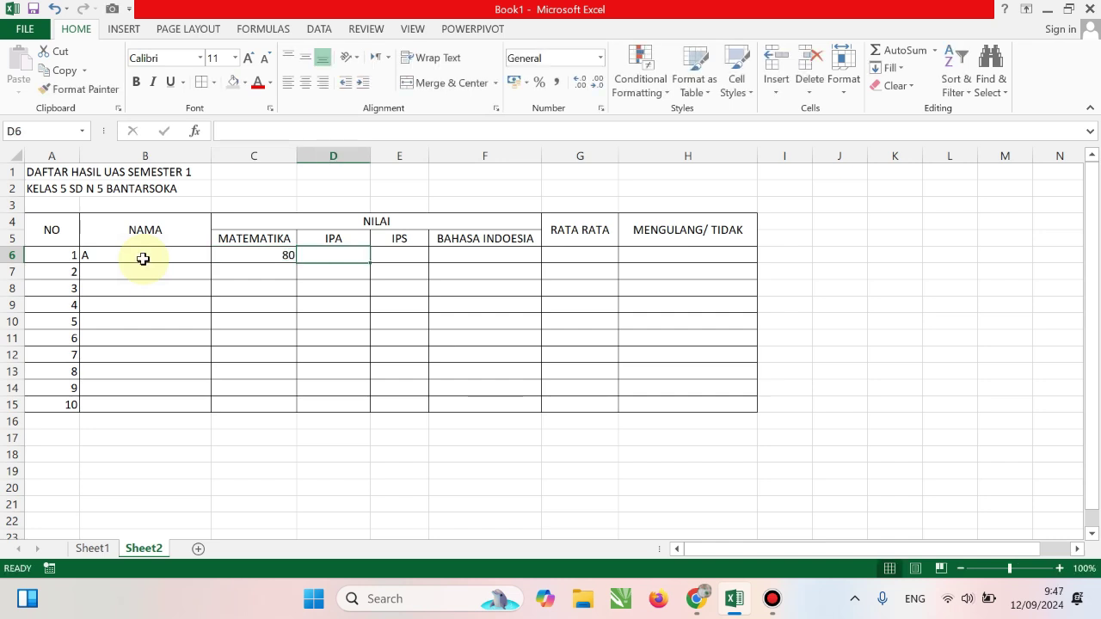
pyautogui.write('70')
pyautogui.press('Tab')
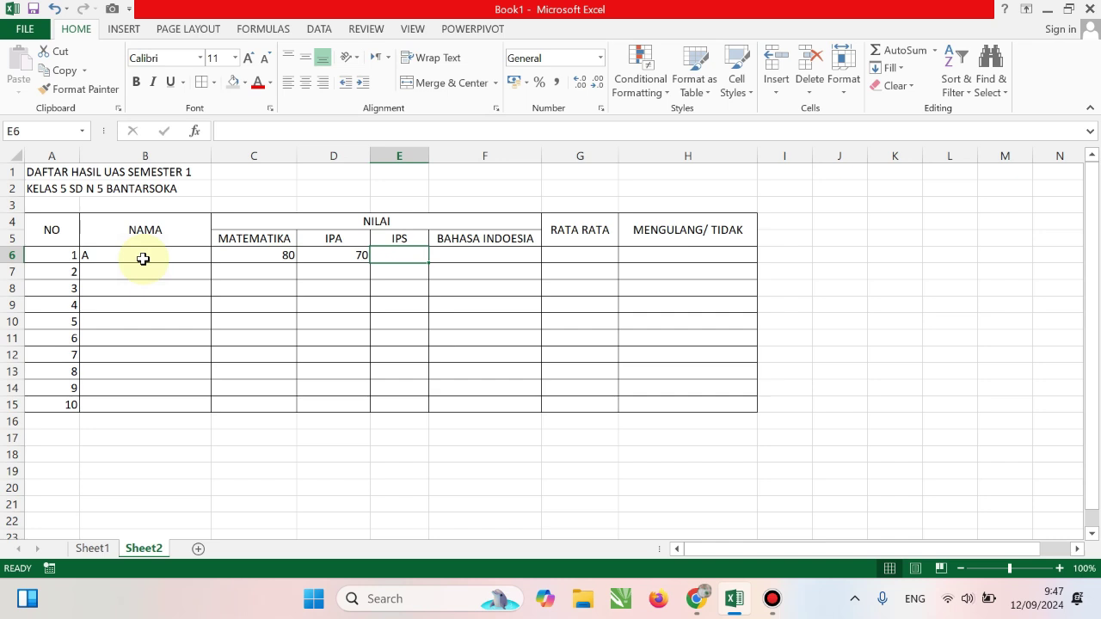
pyautogui.write('65')
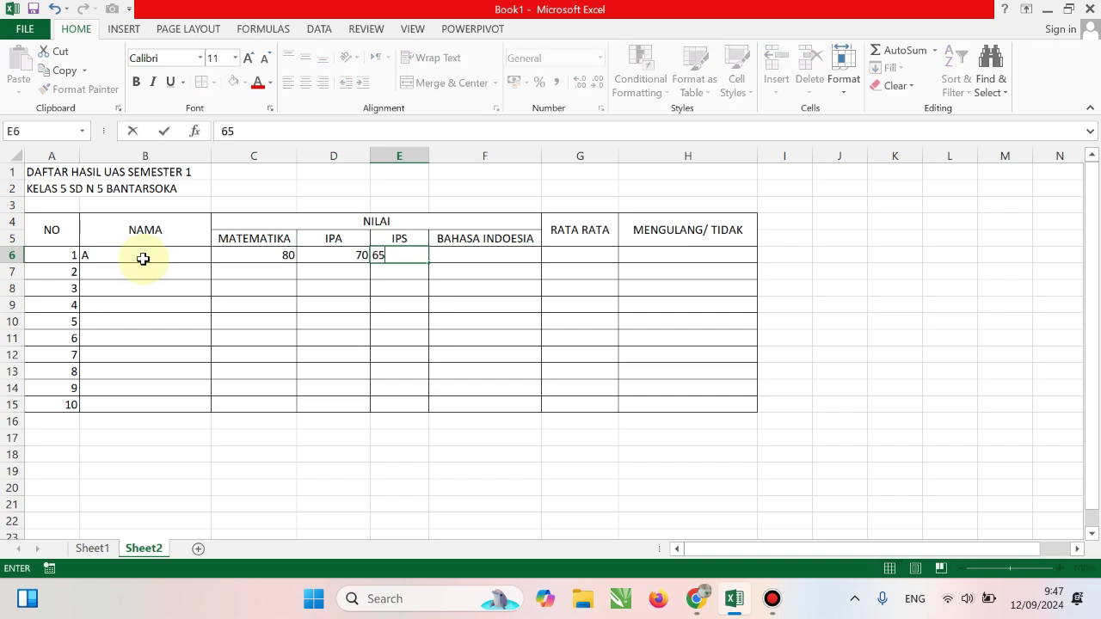
pyautogui.press('Tab')
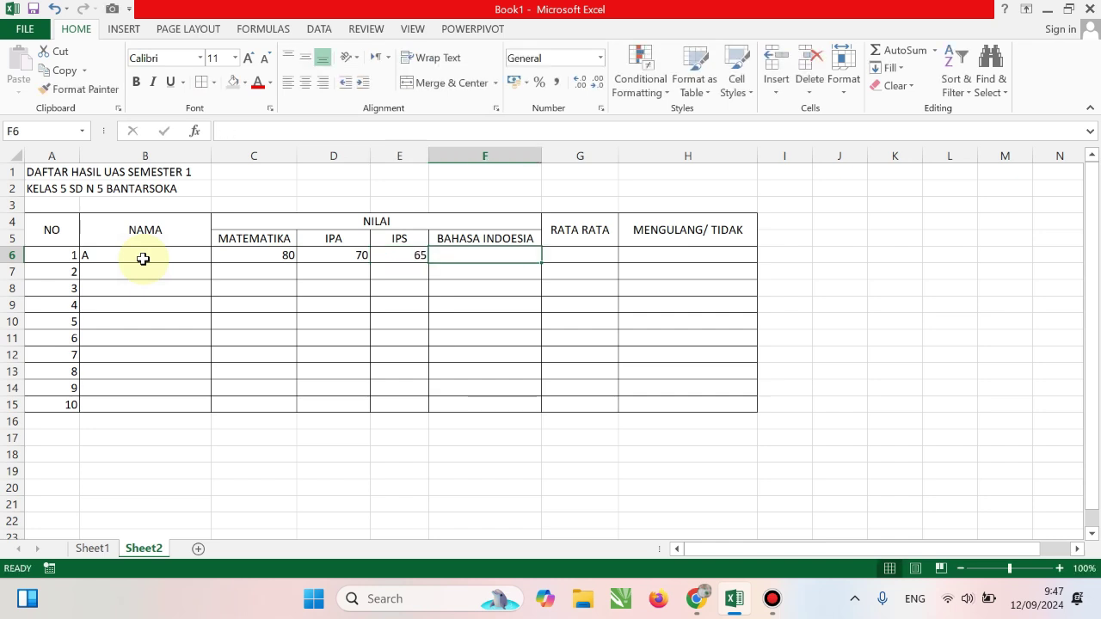
pyautogui.write('90')
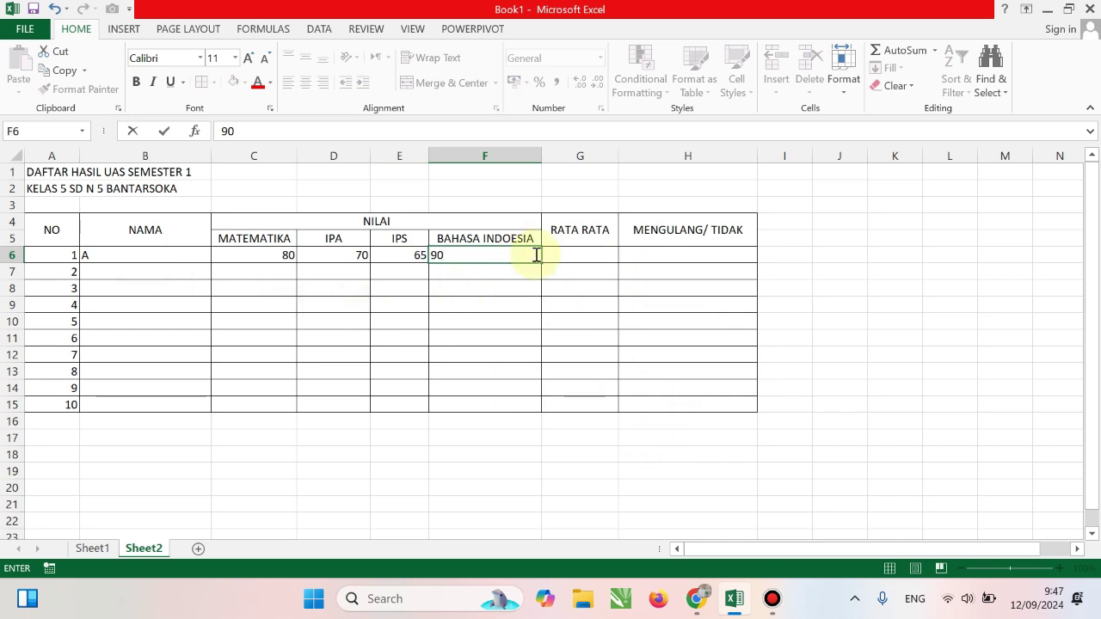
pyautogui.click(117, 254)
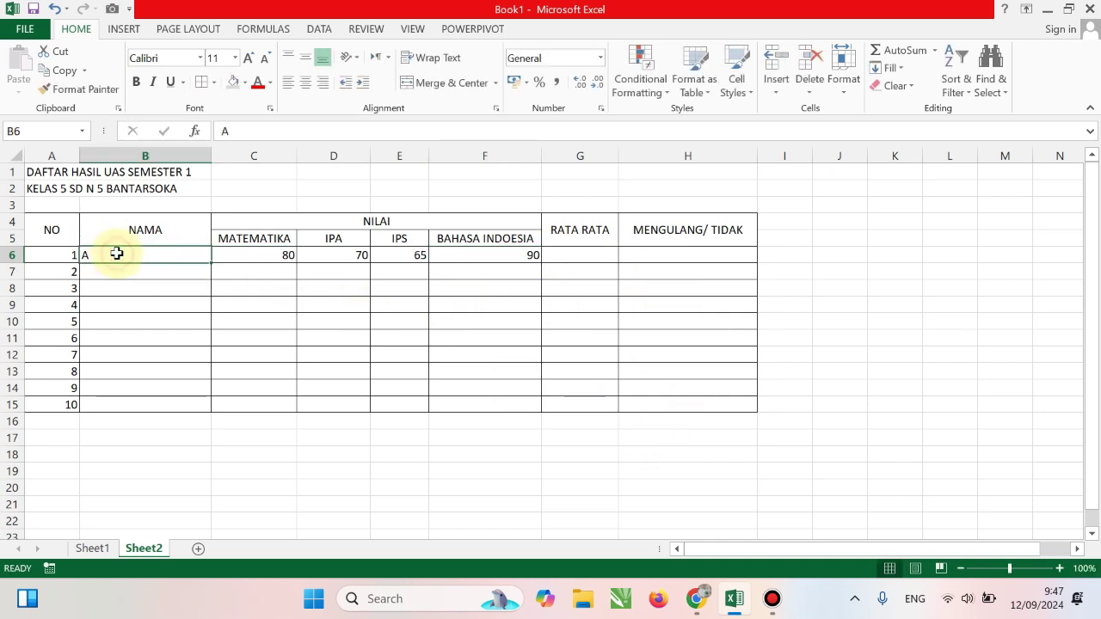
pyautogui.doubleClick(117, 253)
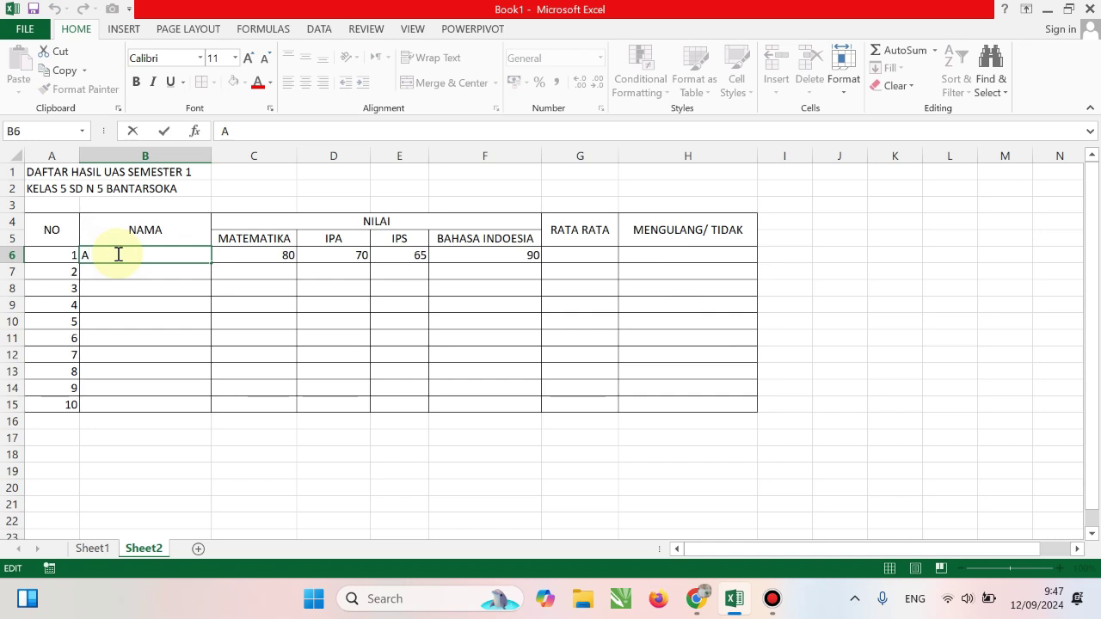
pyautogui.write('BDUL')
pyautogui.click(575, 255)
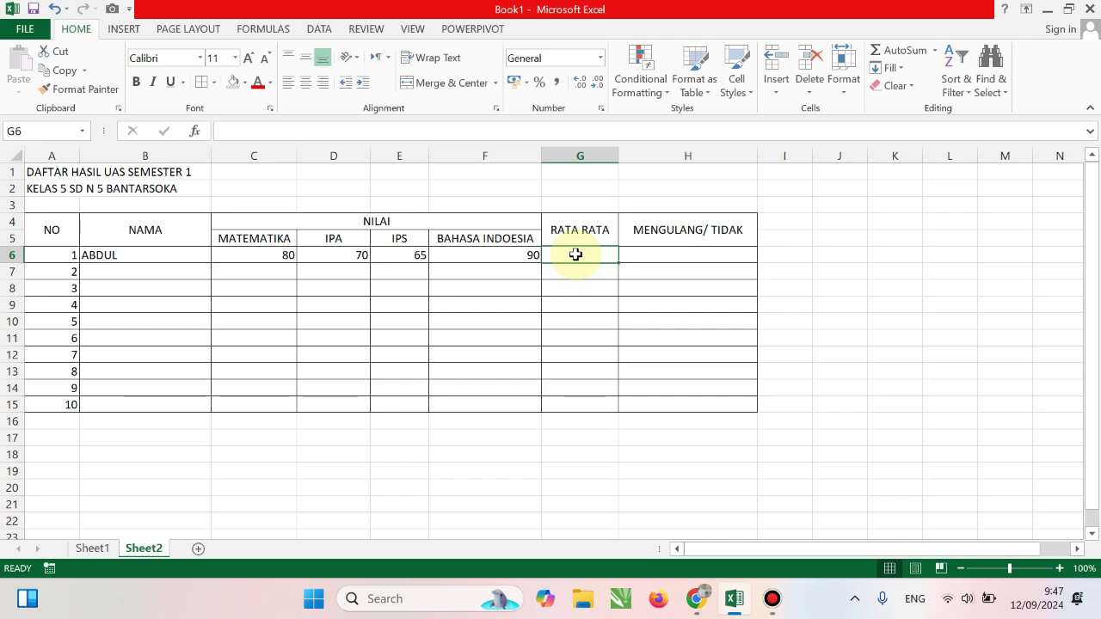
# Step: Enter =AVERAGE(C6:F6) in G6, giving 76,25 for the first student
pyautogui.write('=')
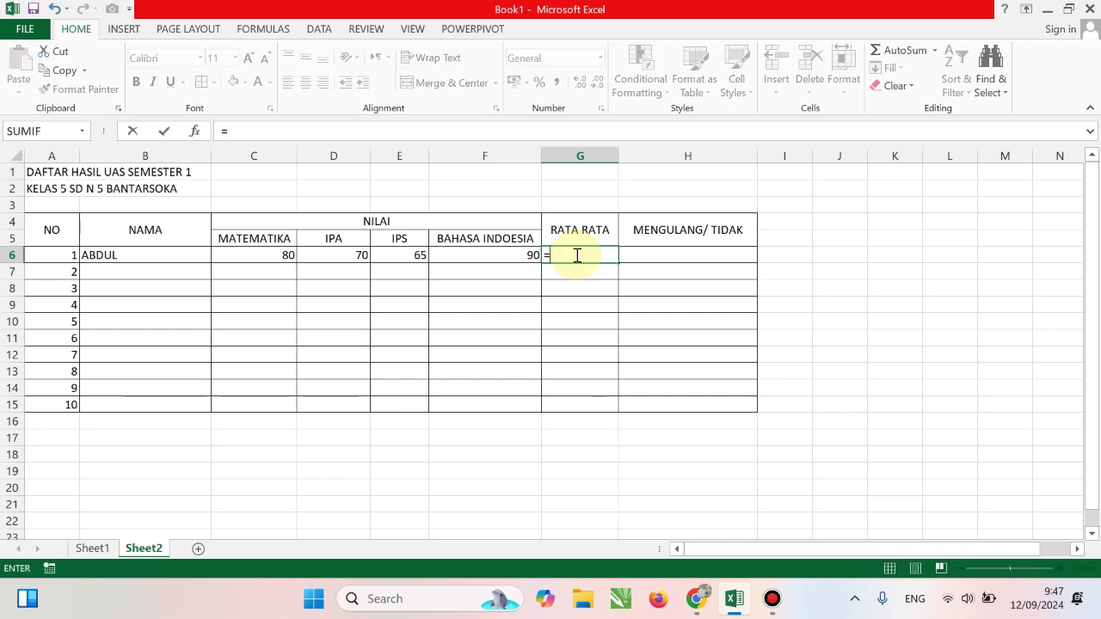
pyautogui.write('AVER')
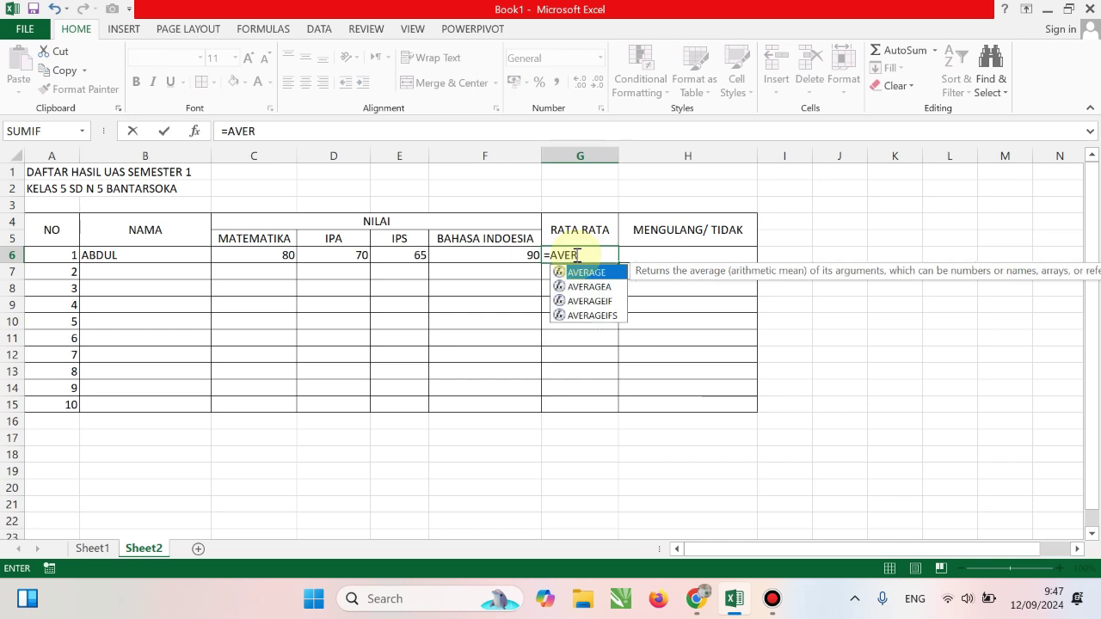
pyautogui.press('Tab')
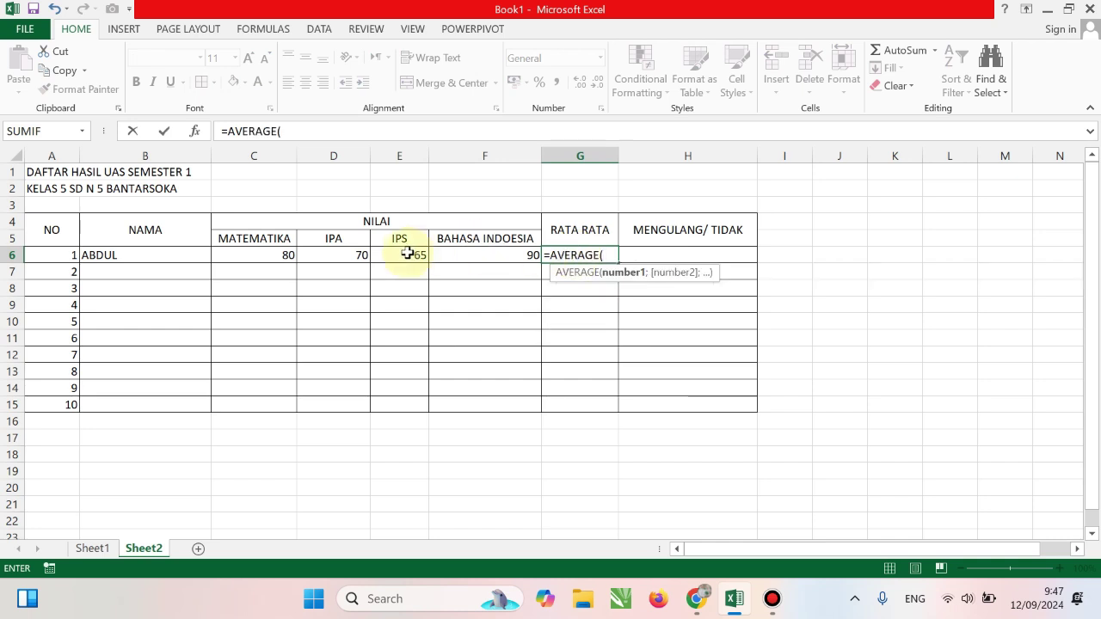
pyautogui.moveTo(250, 250); pyautogui.dragTo(506, 251)
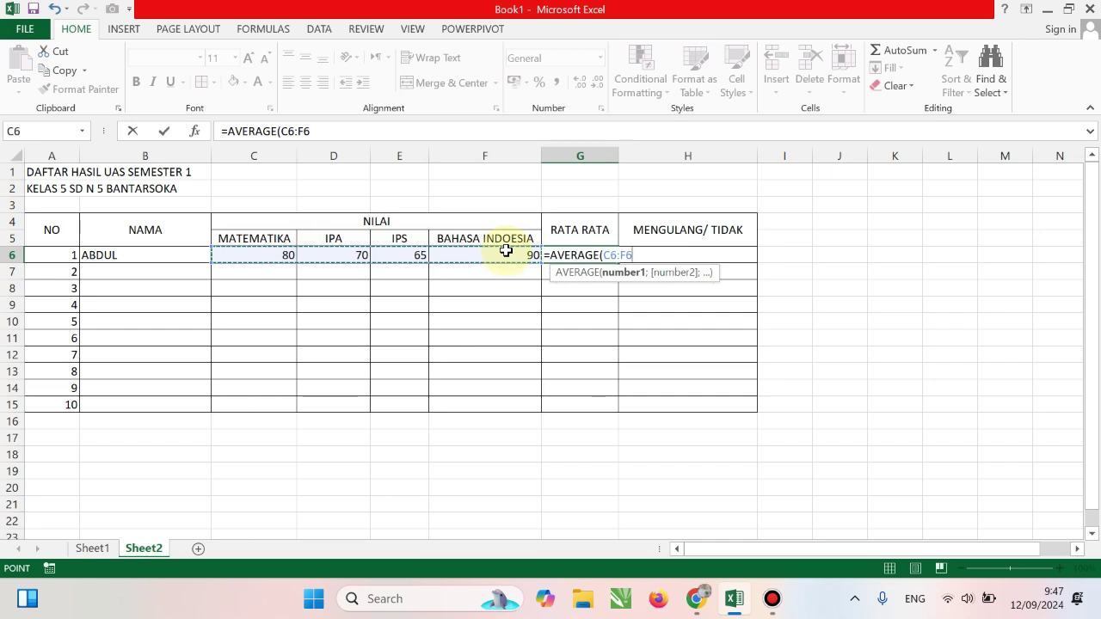
pyautogui.write(')')
pyautogui.press('Return')
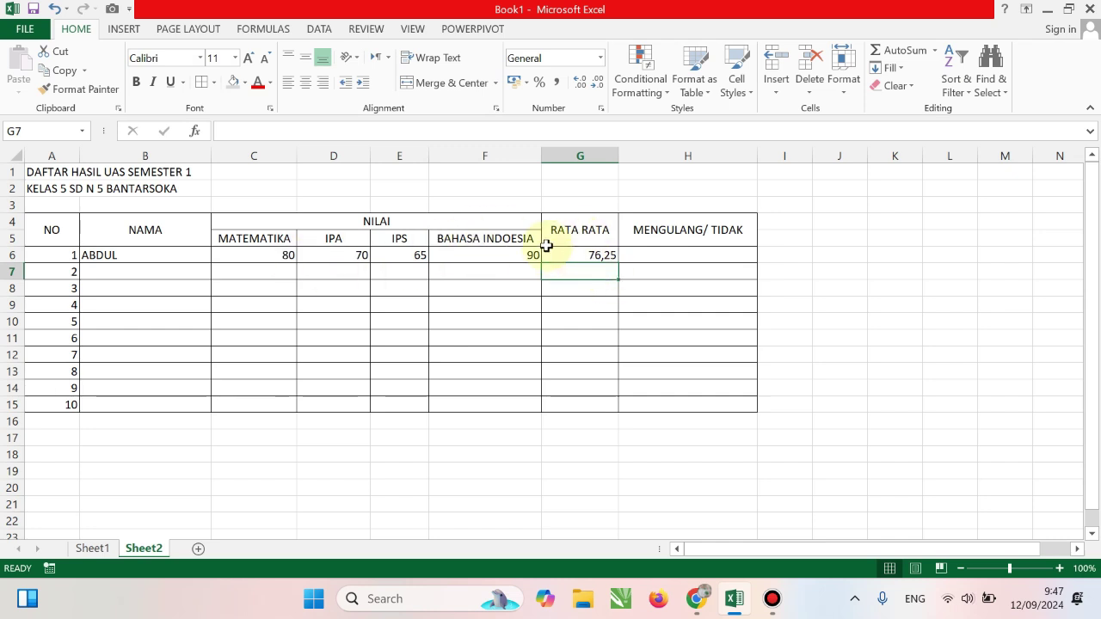
pyautogui.click(260, 276)
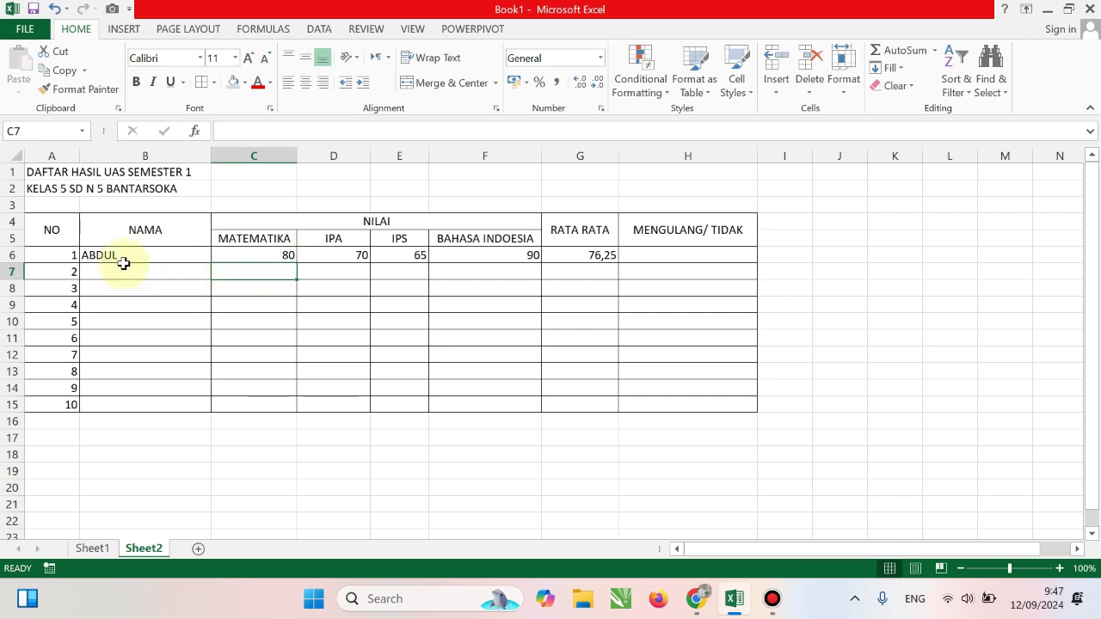
# Step: Enter the second student's name in row 7 with scores 90, 40, 50 and 88
pyautogui.click(143, 270)
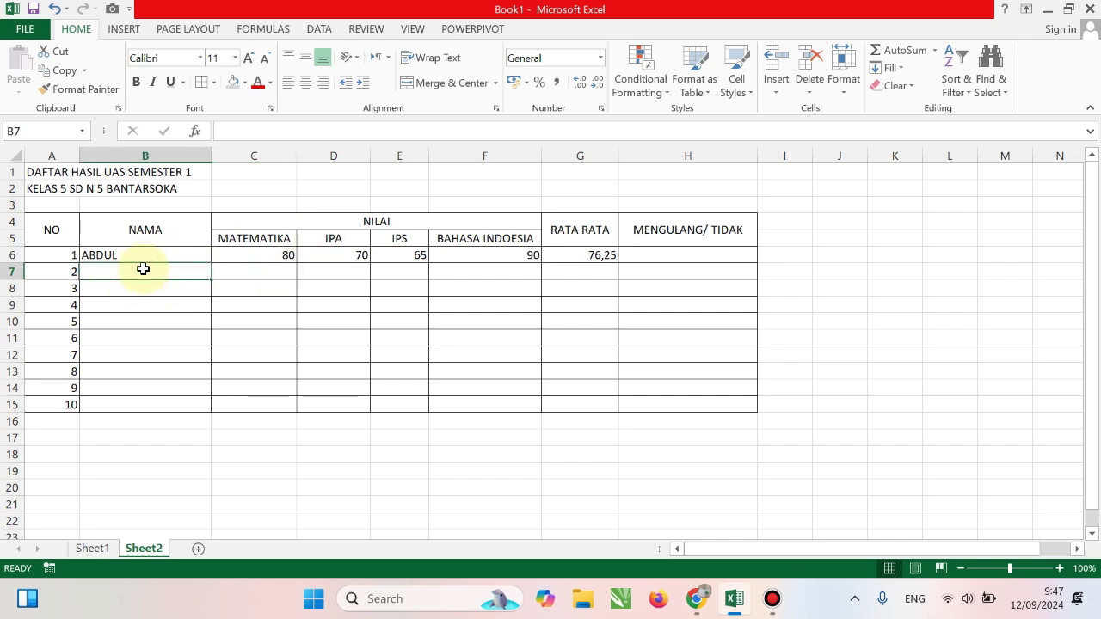
pyautogui.write('CICI')
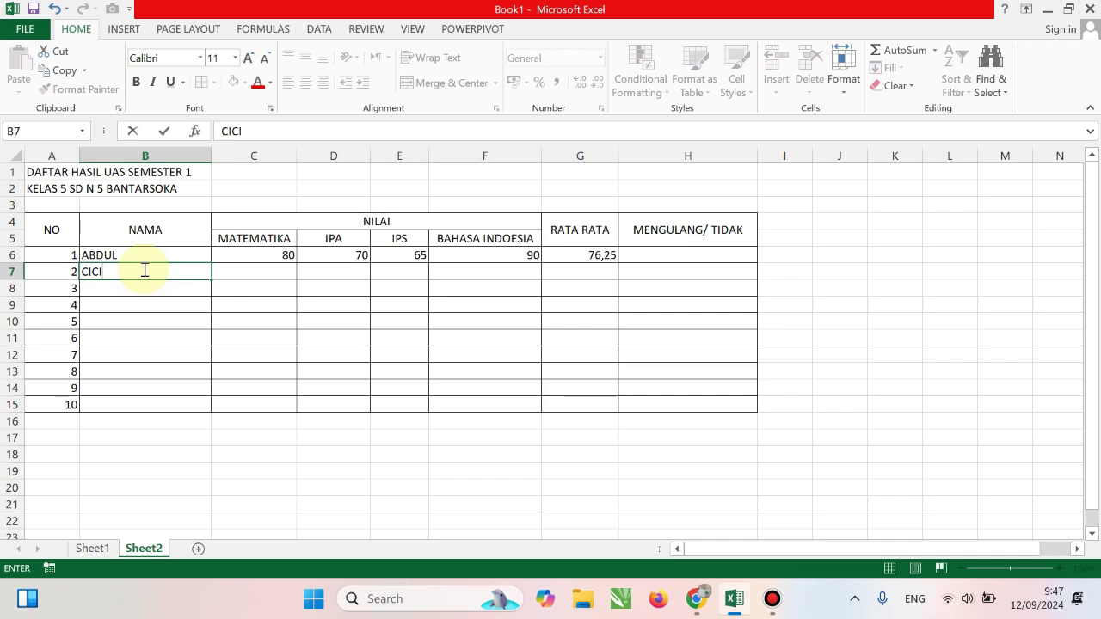
pyautogui.press('Tab')
pyautogui.write('90')
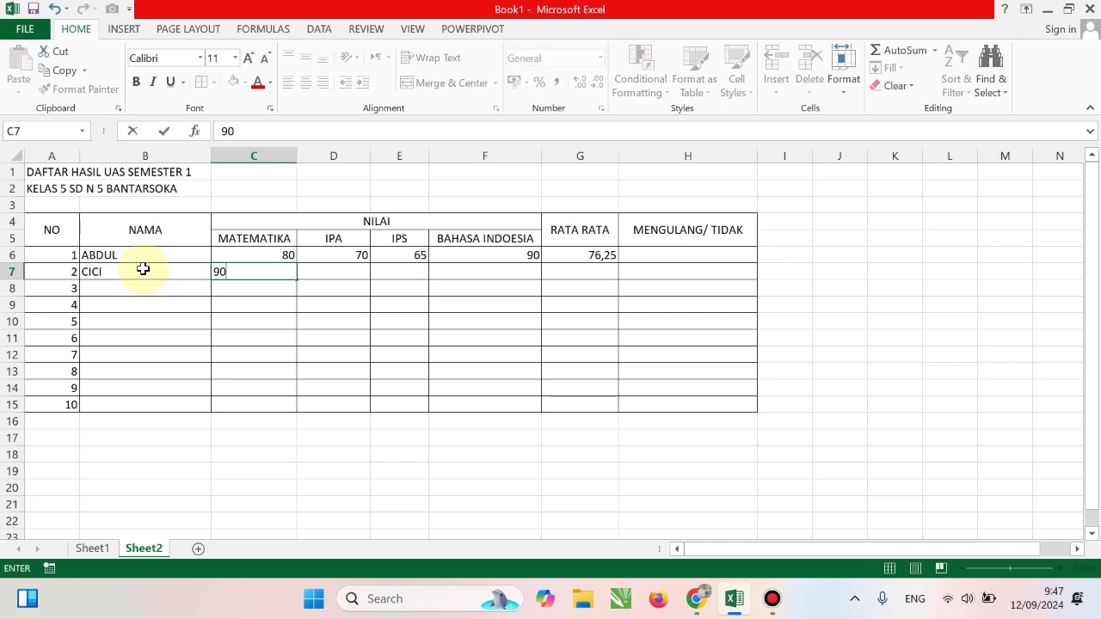
pyautogui.press('Tab')
pyautogui.write('40')
pyautogui.press('Tab')
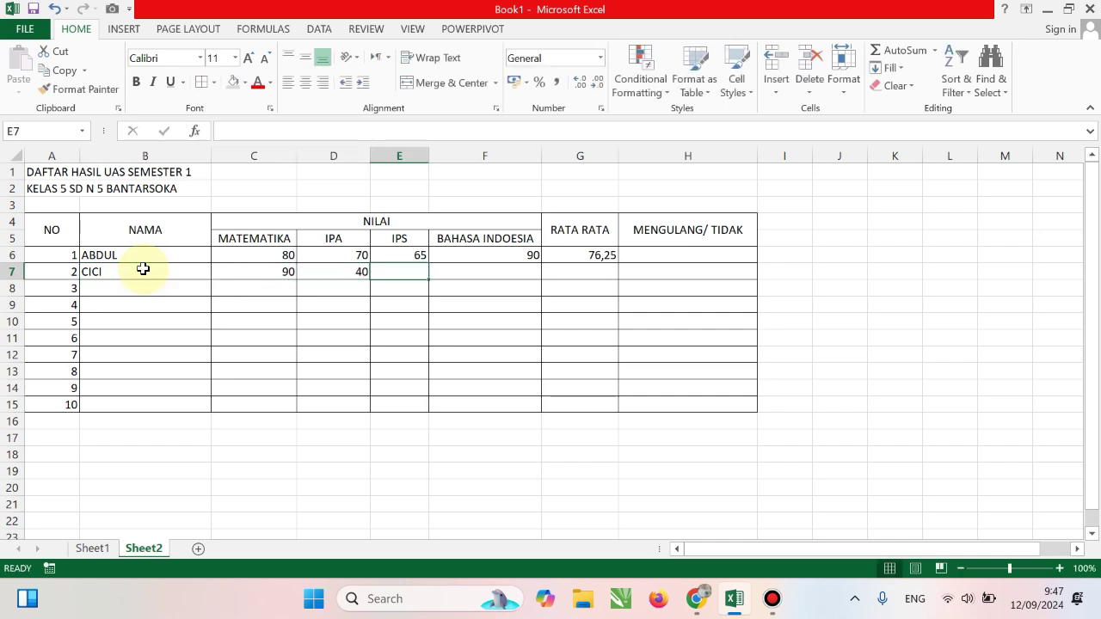
pyautogui.write('50')
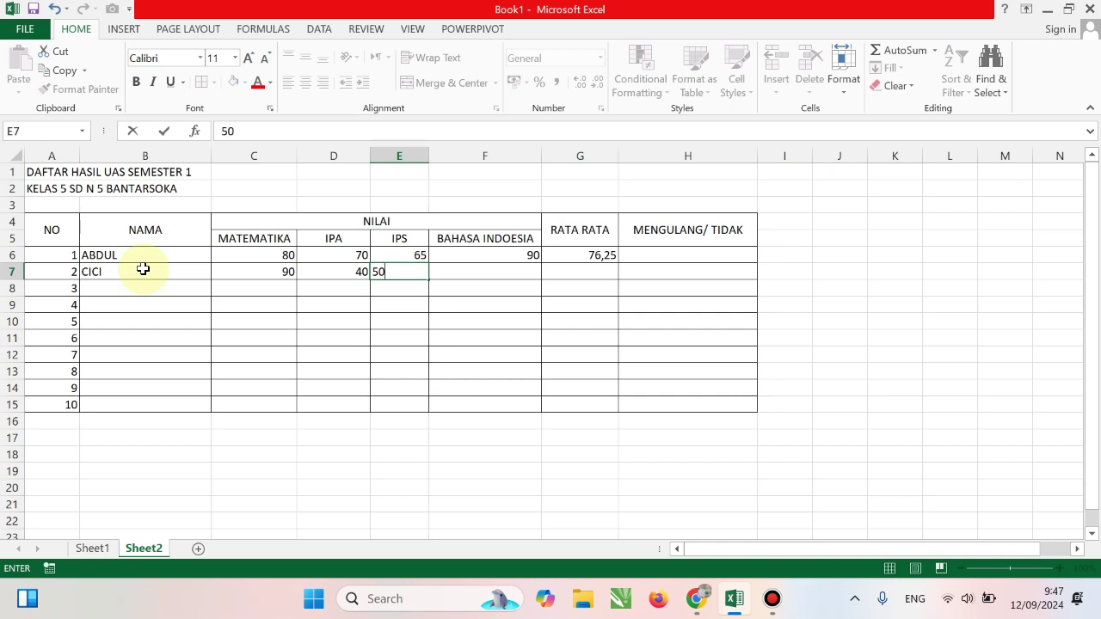
pyautogui.press('Tab')
pyautogui.write('88')
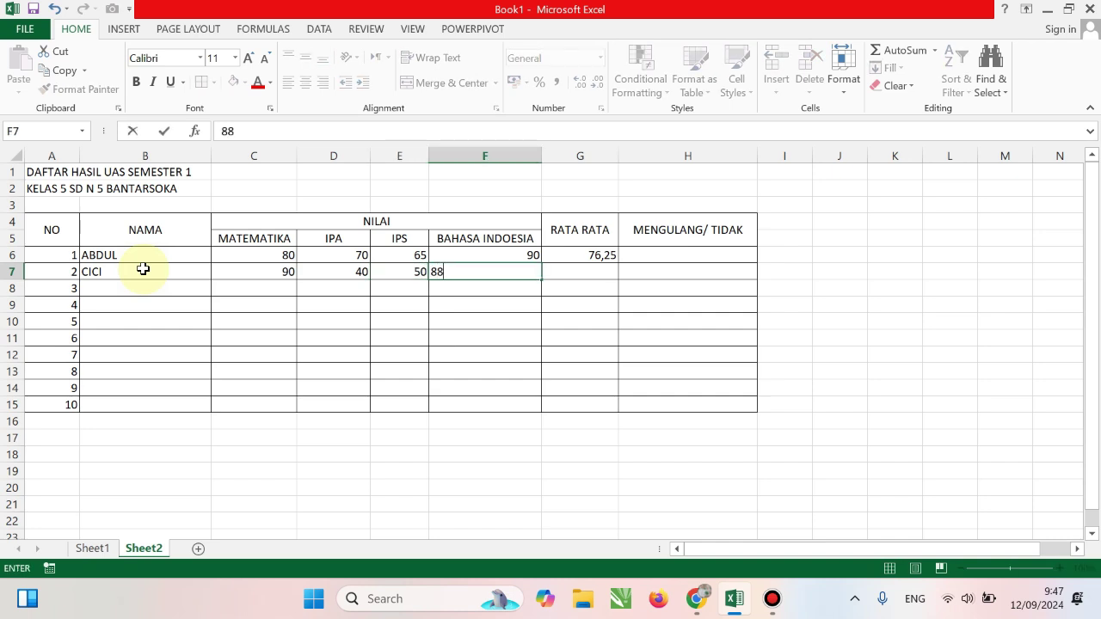
pyautogui.press('Tab')
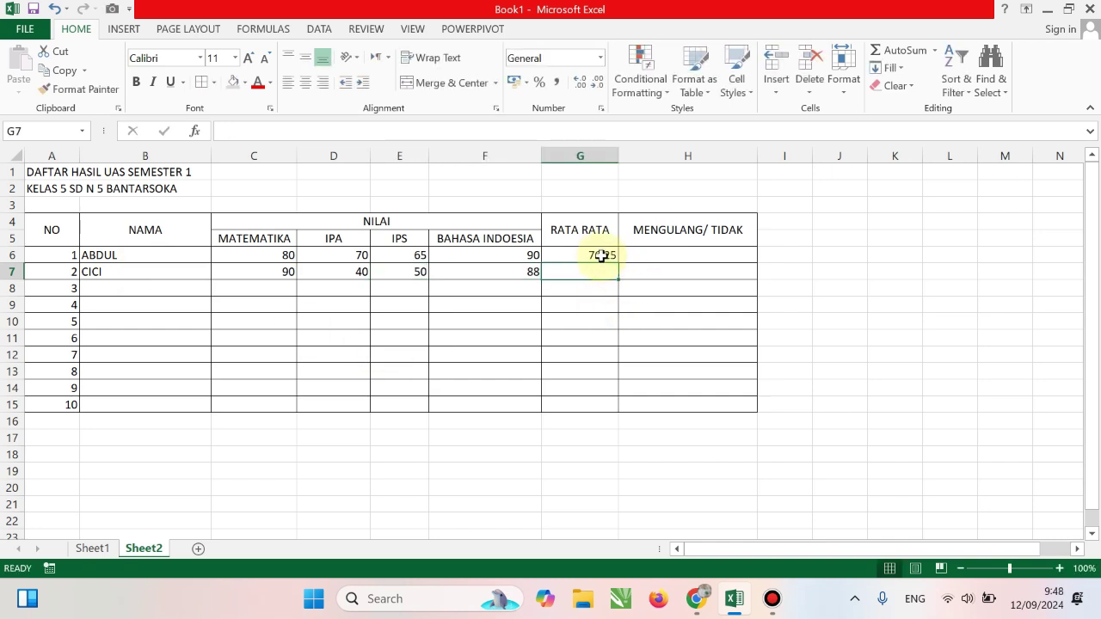
# Step: Fill the =AVERAGE(C6:F6) formula from G6 down to G15, giving the second student 67
pyautogui.click(597, 254)
pyautogui.moveTo(617, 262); pyautogui.dragTo(622, 412)
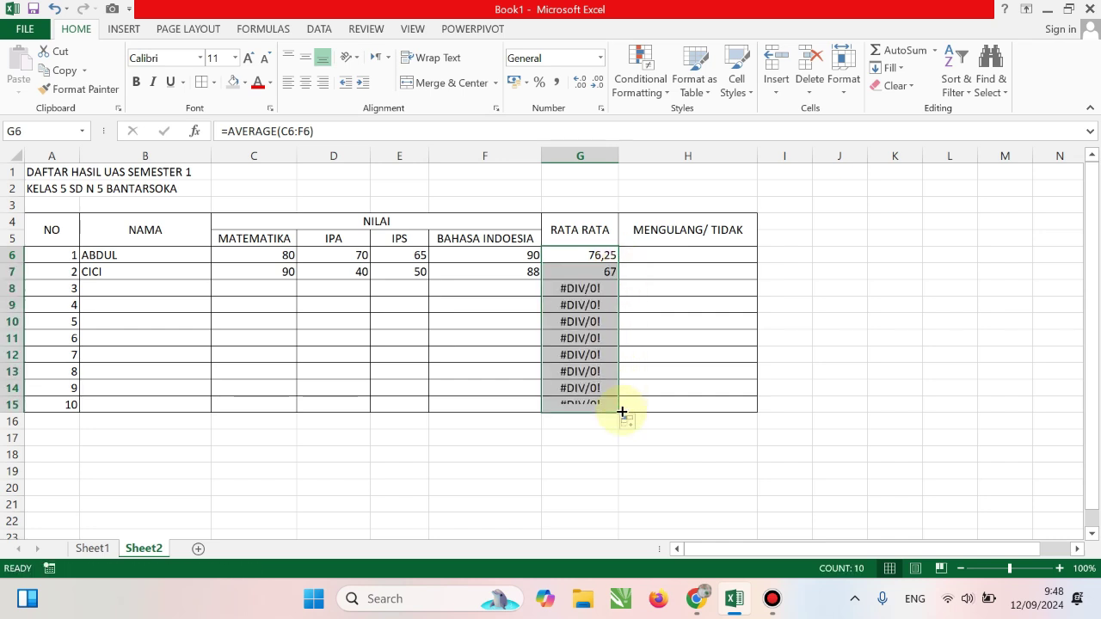
pyautogui.click(592, 272)
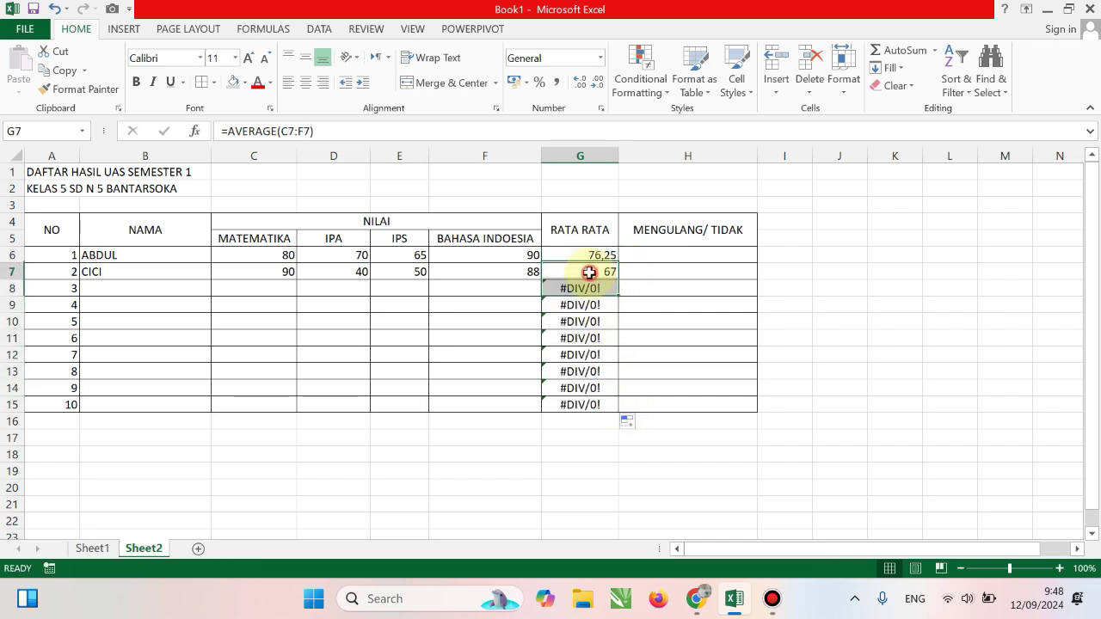
pyautogui.click(598, 255)
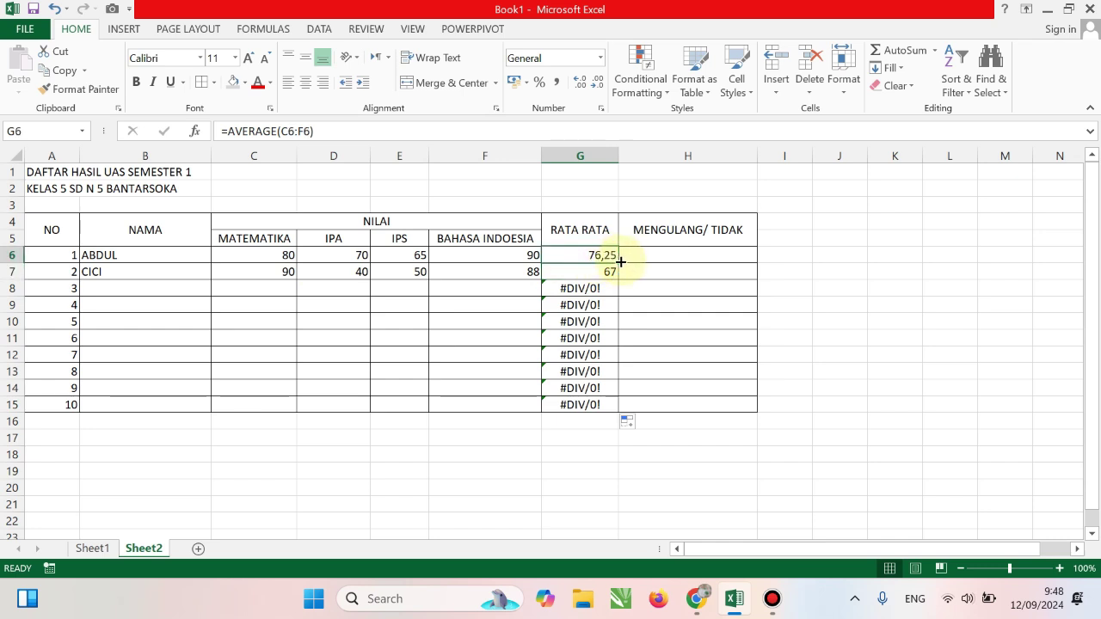
pyautogui.moveTo(621, 260); pyautogui.dragTo(614, 412)
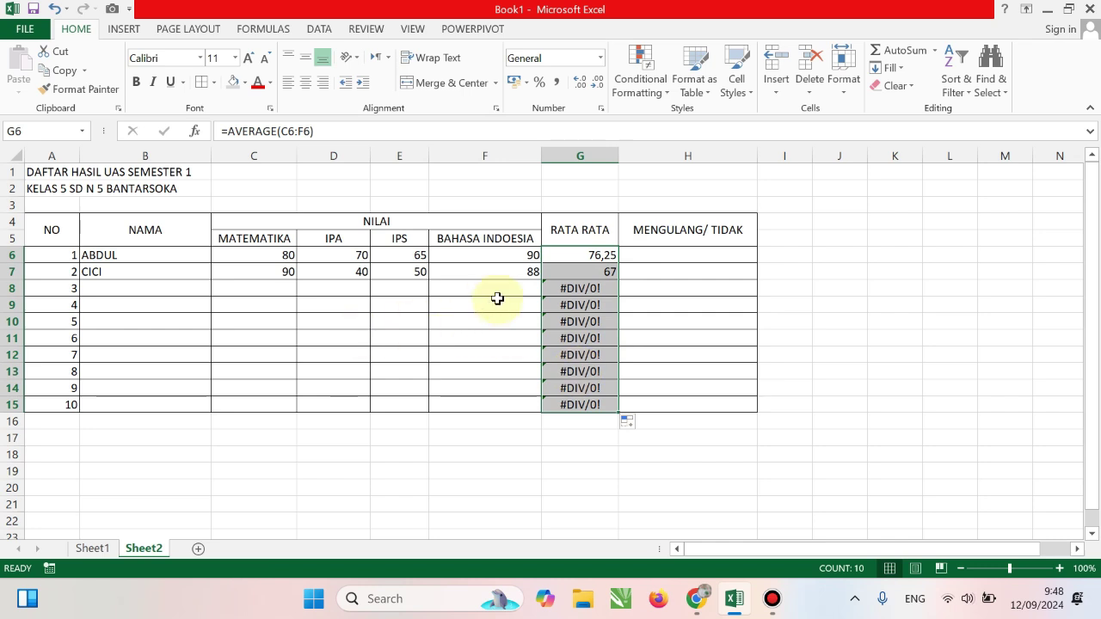
pyautogui.click(577, 303)
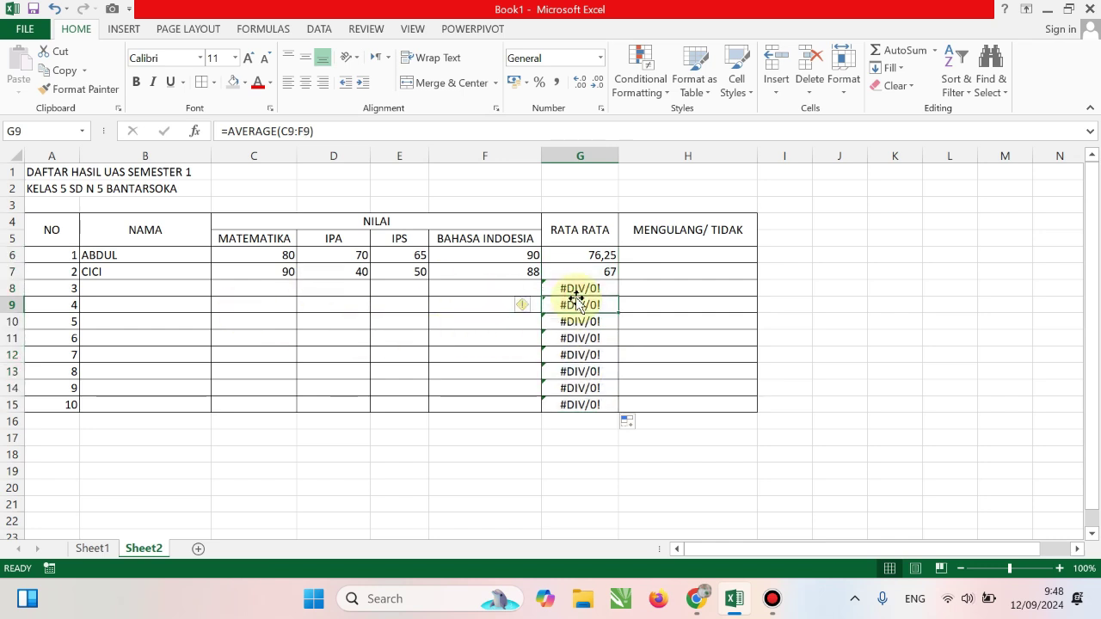
pyautogui.click(132, 284)
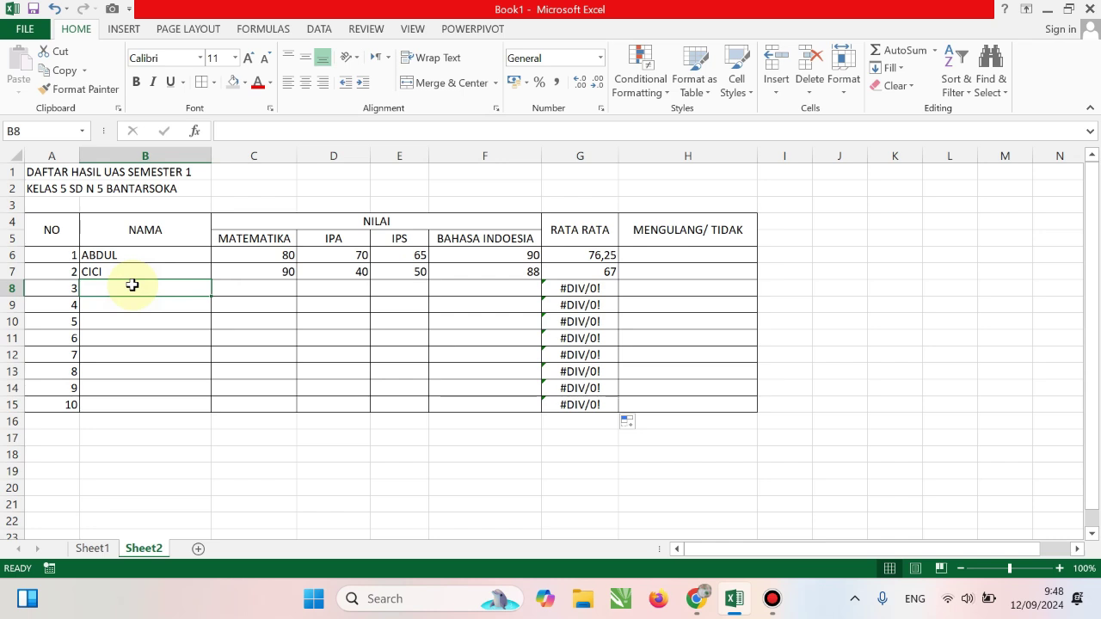
# Step: Enter the third student's name in B8 with scores 80, 67, 90 and 80, averaging 79,25
pyautogui.write('ULFA')
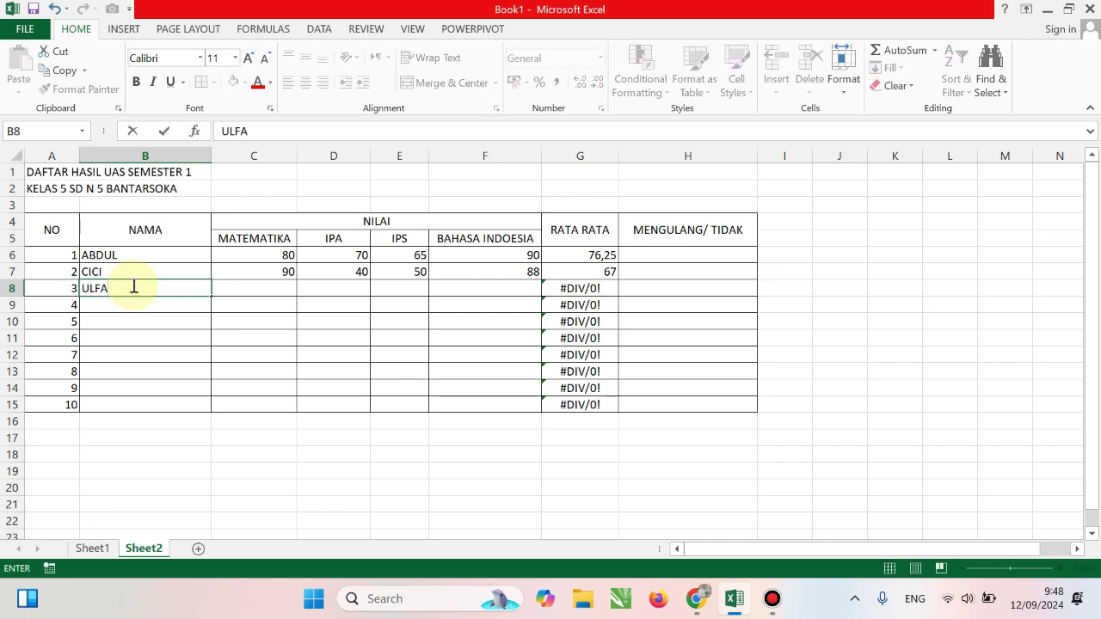
pyautogui.press('Tab')
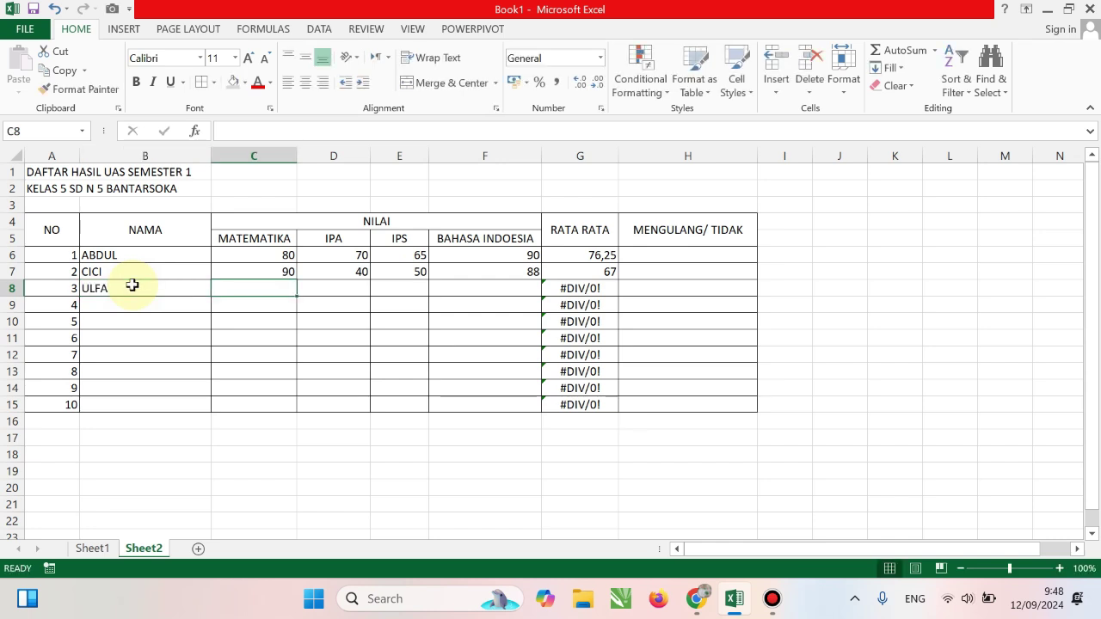
pyautogui.write('80')
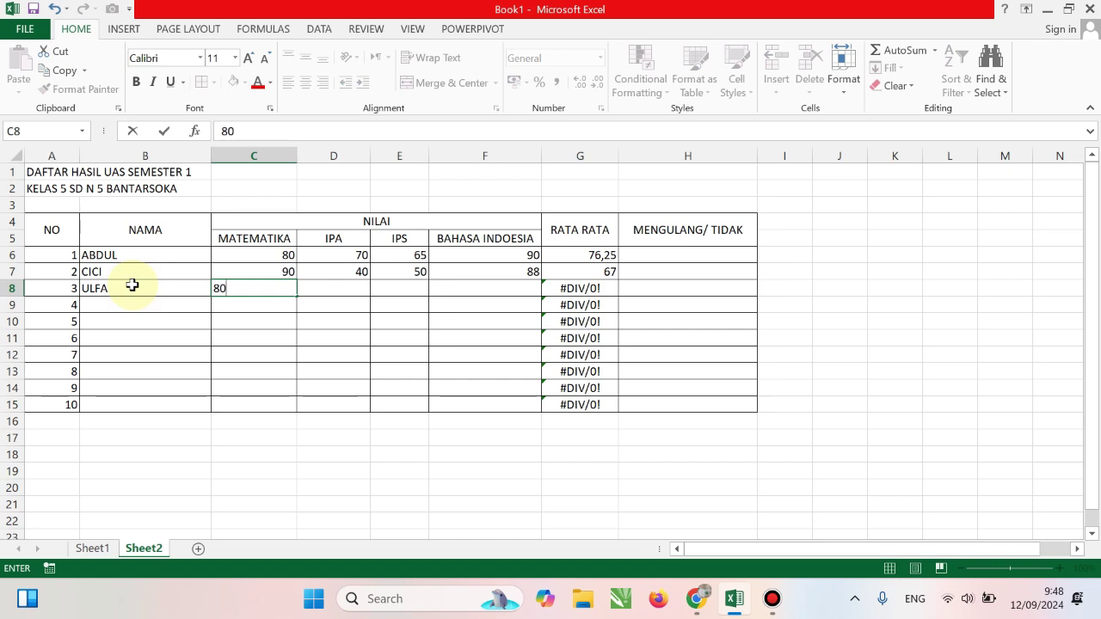
pyautogui.press('Tab')
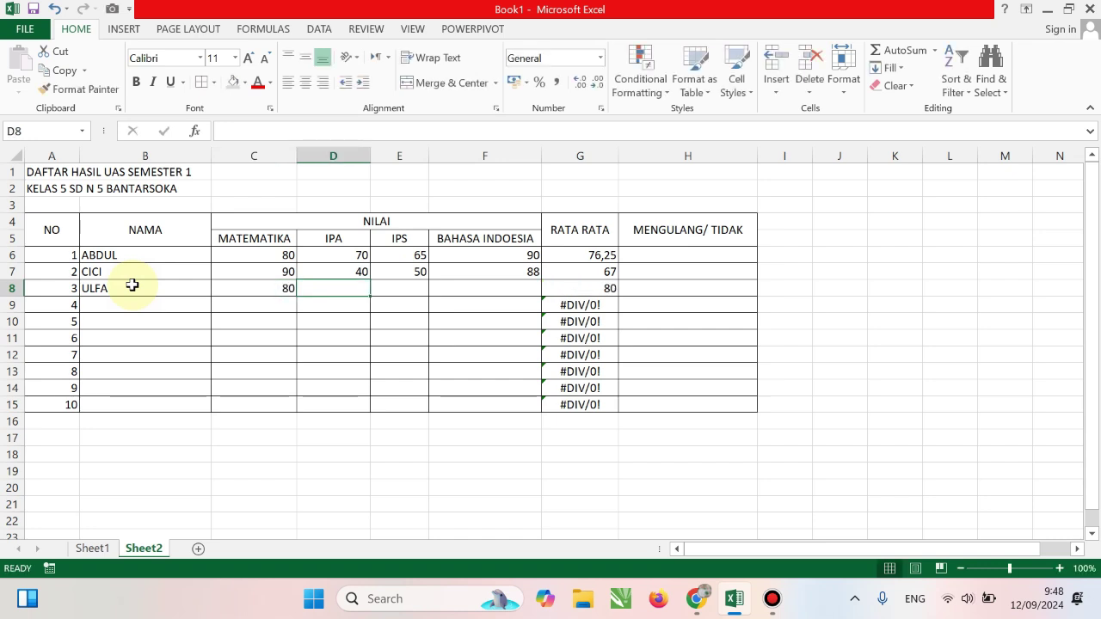
pyautogui.write('67')
pyautogui.press('Tab')
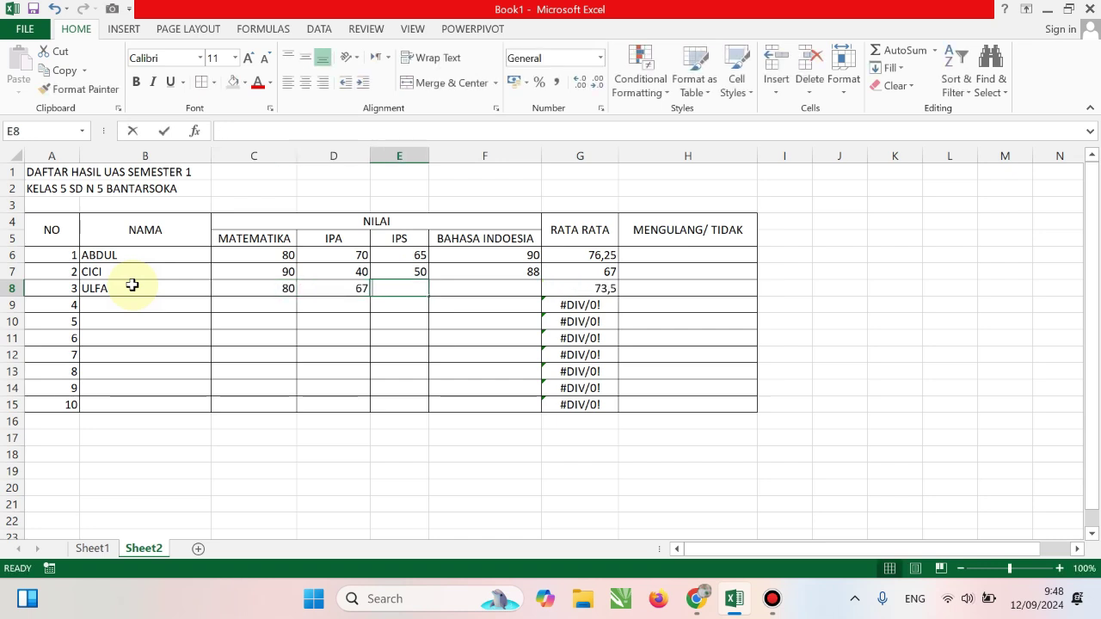
pyautogui.write('90')
pyautogui.press('Tab')
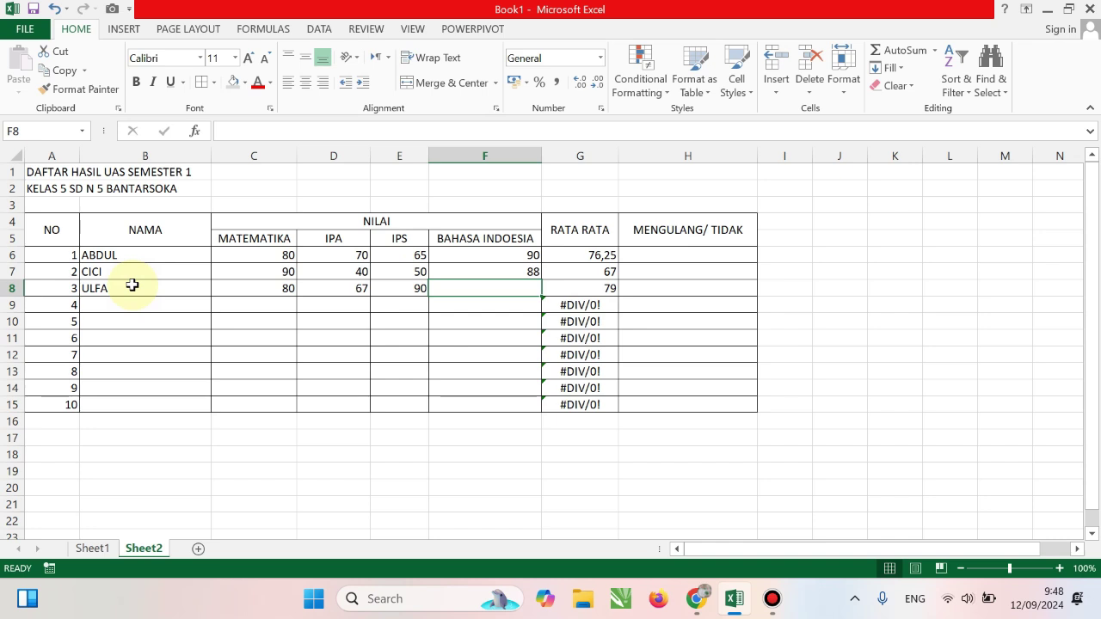
pyautogui.write('80')
pyautogui.press('Tab')
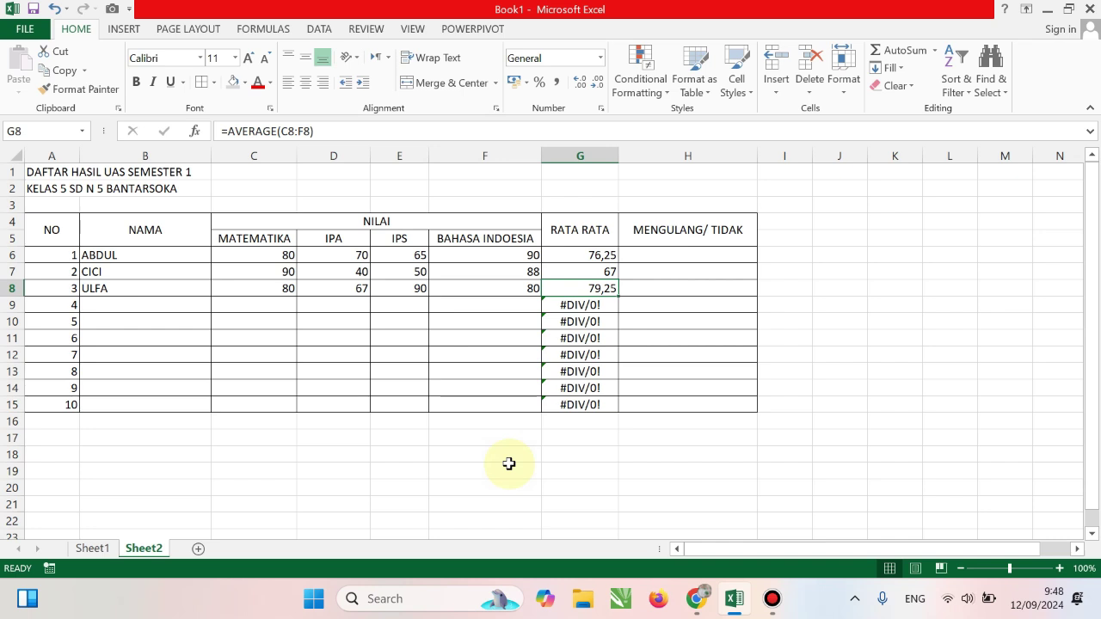
# Step: Type the key below the table: MINIMAL 70 / TIDAK MENGULANG and BAWAH 70 / MENGULANG
pyautogui.click(464, 436)
pyautogui.write('MINI')
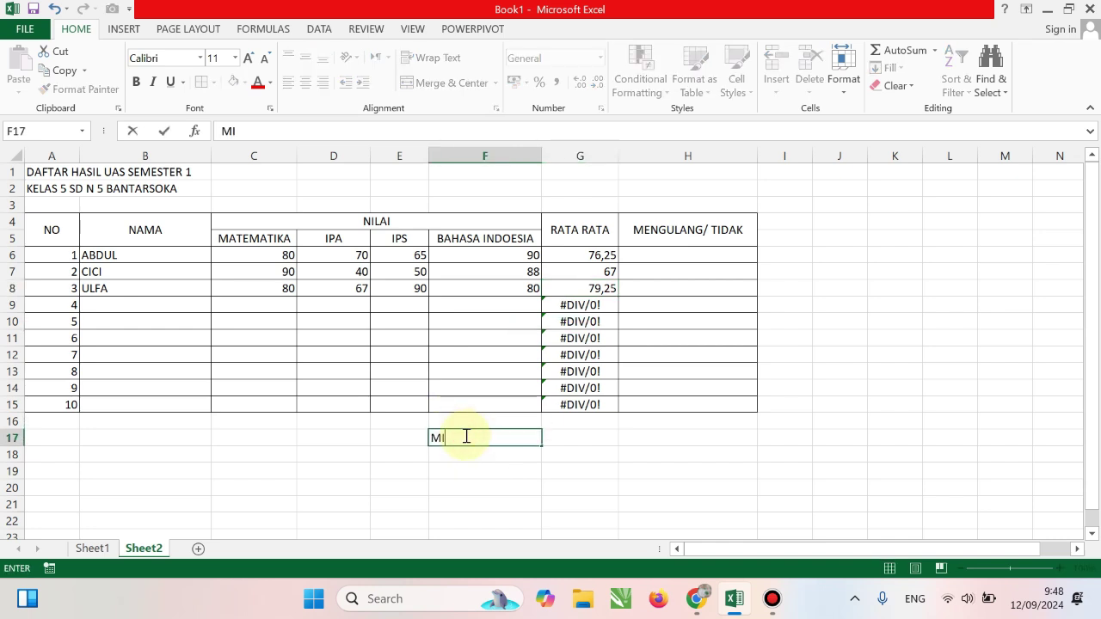
pyautogui.write('MAL 70')
pyautogui.press('Tab')
pyautogui.write('TID')
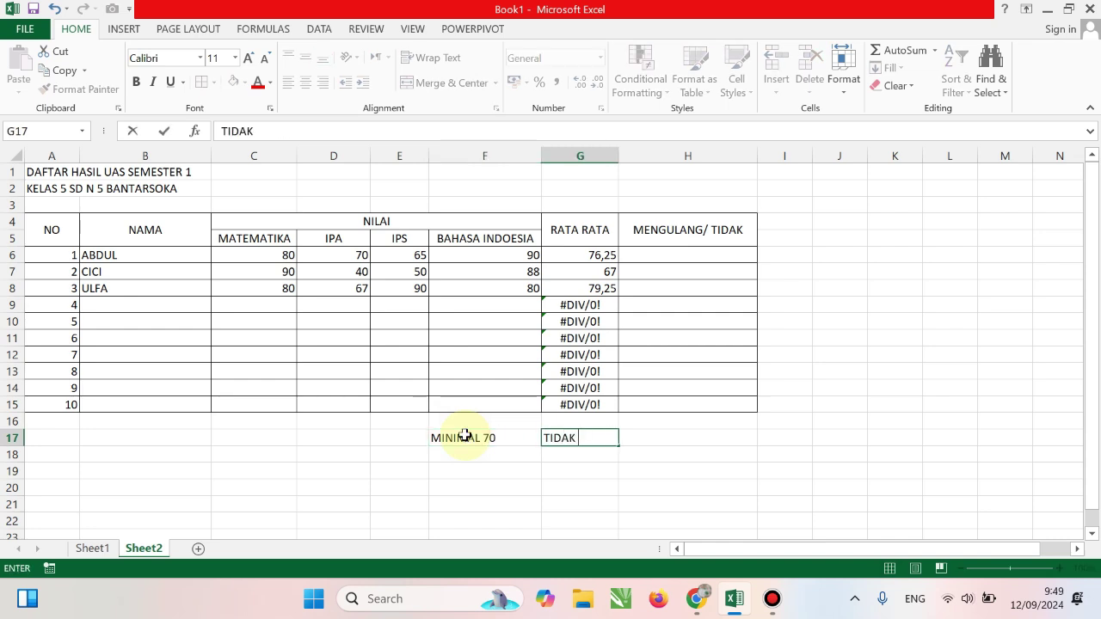
pyautogui.write('AK NGULANG')
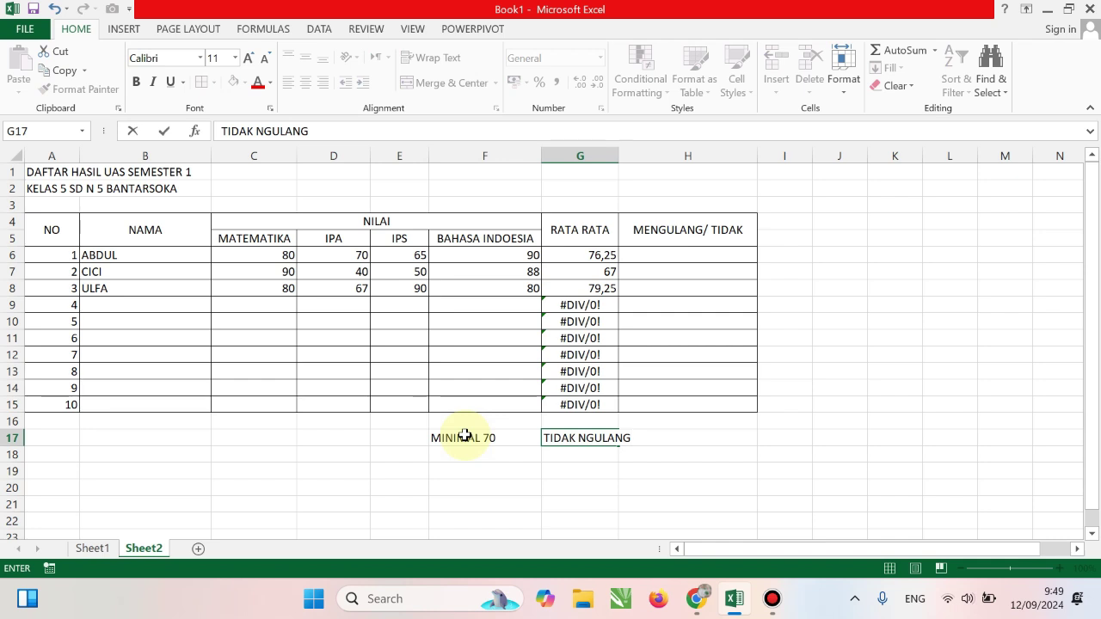
pyautogui.press('Return')
pyautogui.write('BA')
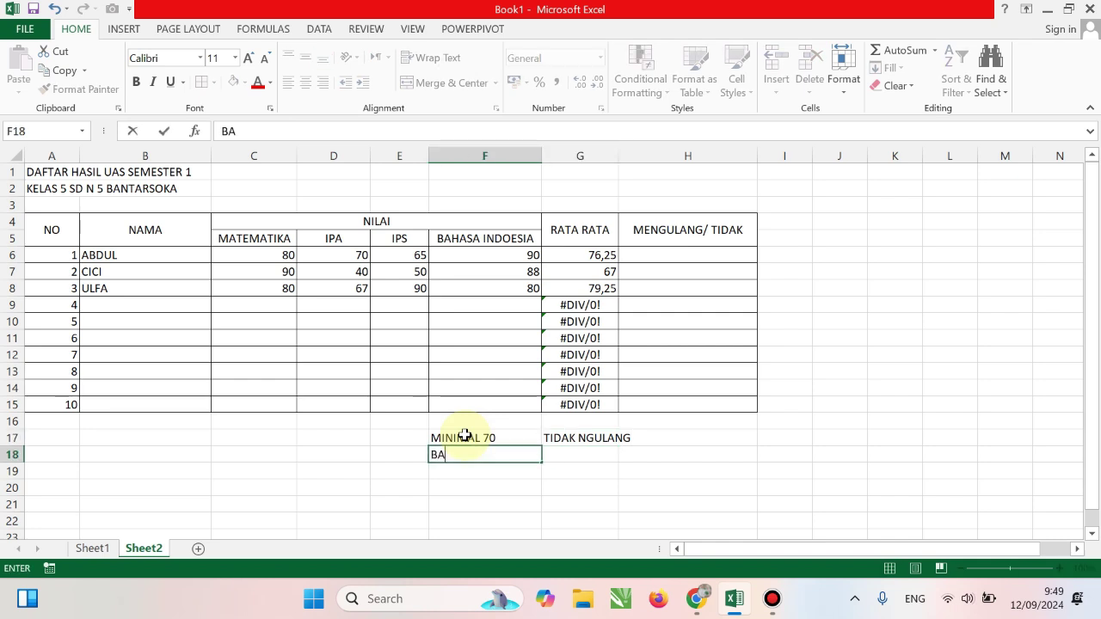
pyautogui.write('WAH 70')
pyautogui.press('Tab')
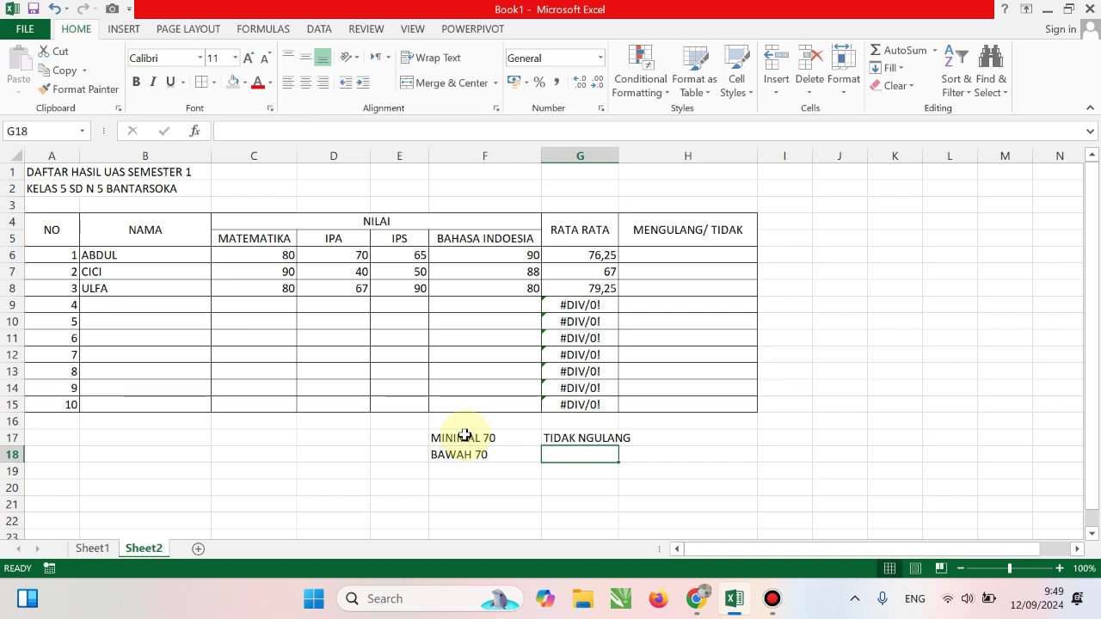
pyautogui.write('MENG')
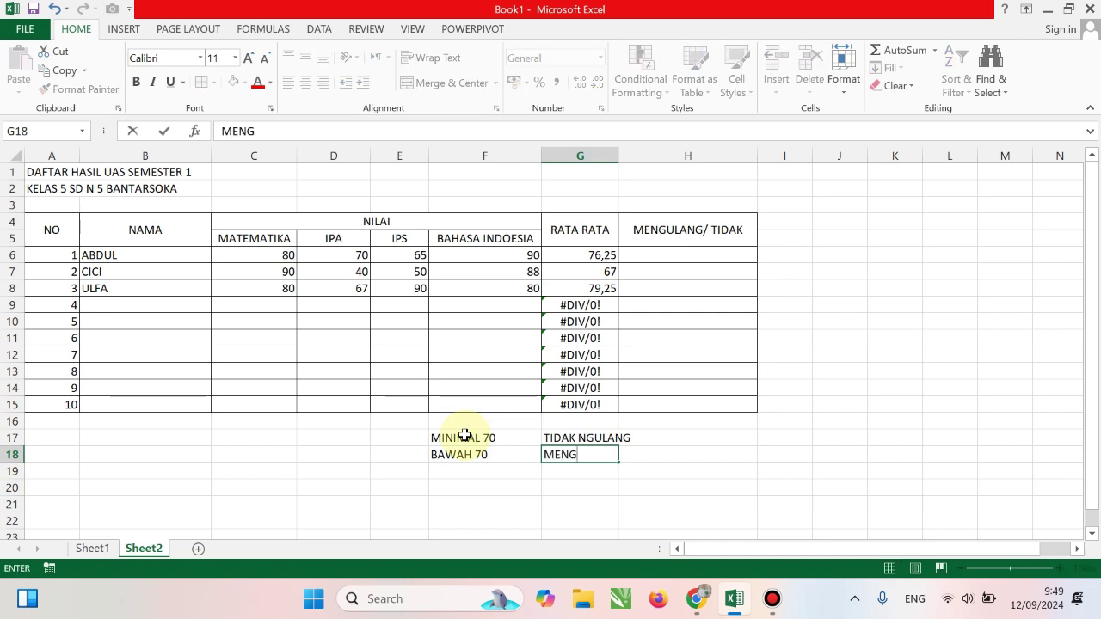
pyautogui.write('ULANG')
pyautogui.press('Return')
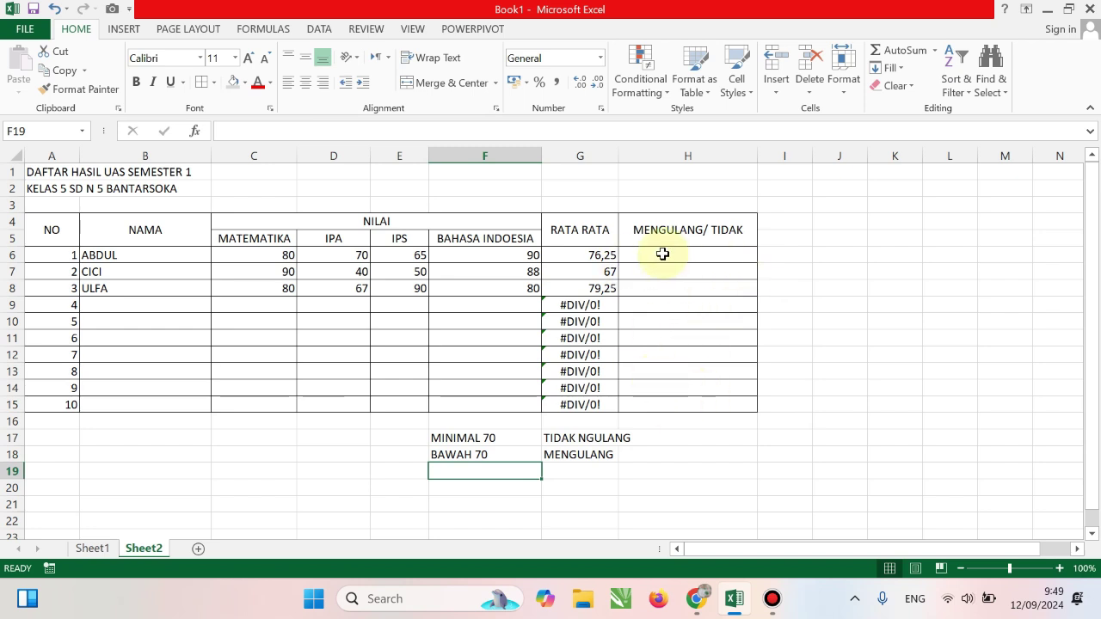
# Step: Correct the misspelled TIDAK MENGULANG label in G17
pyautogui.click(663, 253)
pyautogui.click(752, 438)
pyautogui.click(694, 250)
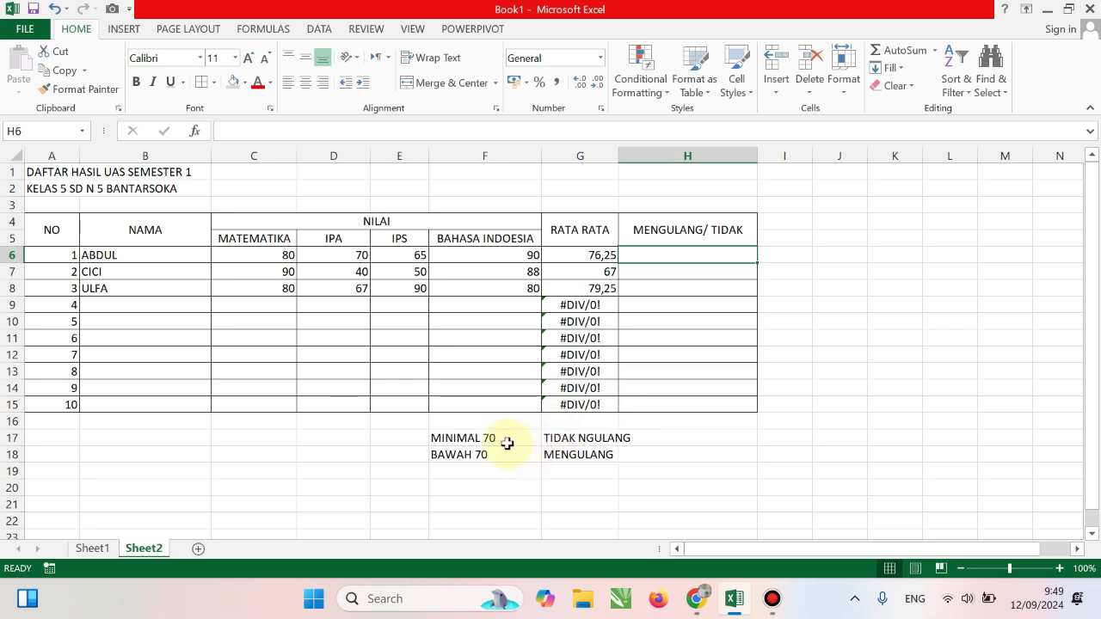
pyautogui.doubleClick(580, 437)
pyautogui.write('MEN')
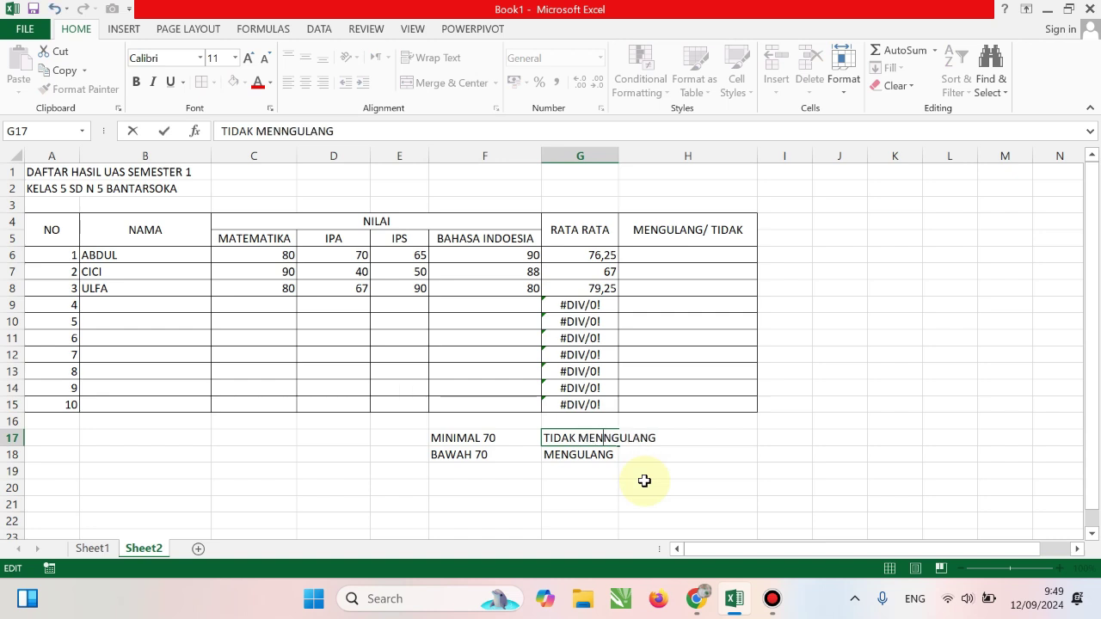
pyautogui.press('BackSpace')
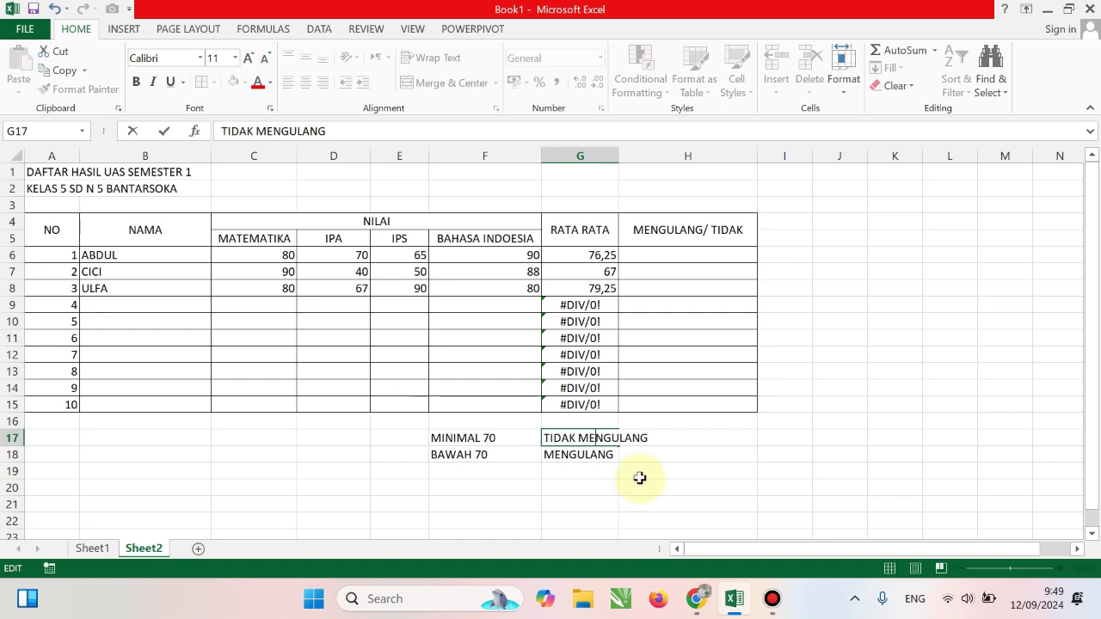
# Step: Enter =IF(G6>=70;"TIDAK MENGULANG";"MENGULANG") in H6 for the first student
pyautogui.click(680, 255)
pyautogui.write('=')
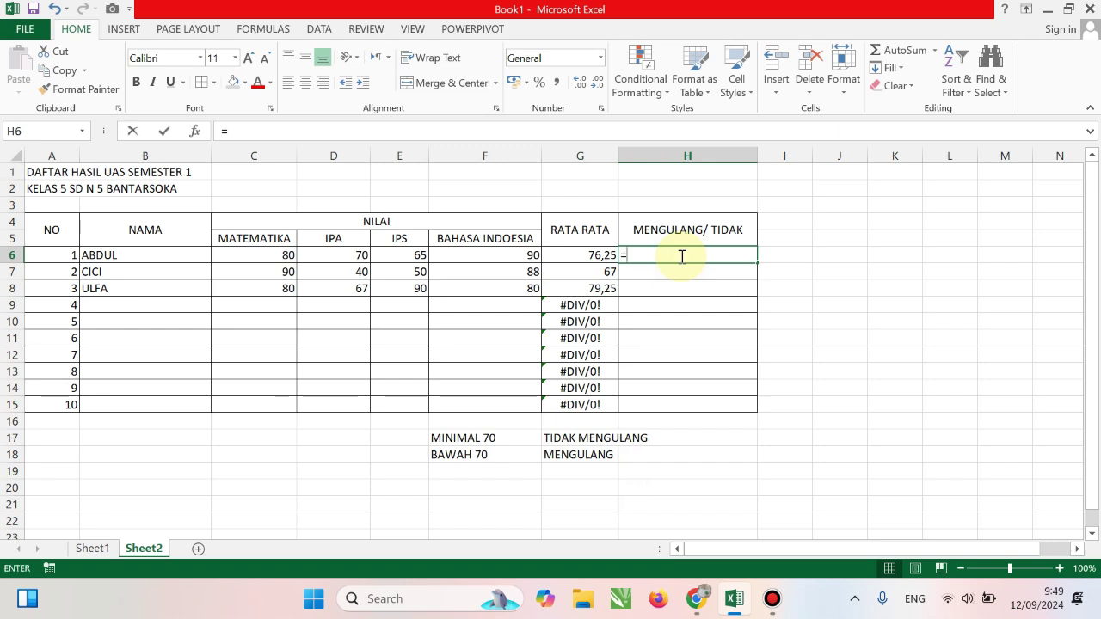
pyautogui.write('IF')
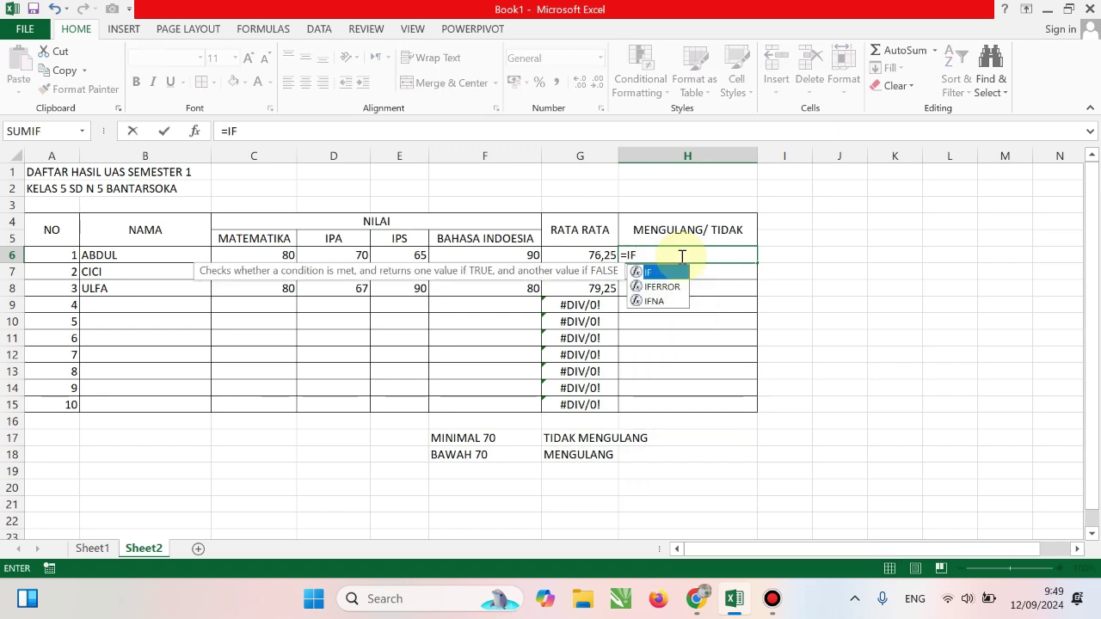
pyautogui.write('(')
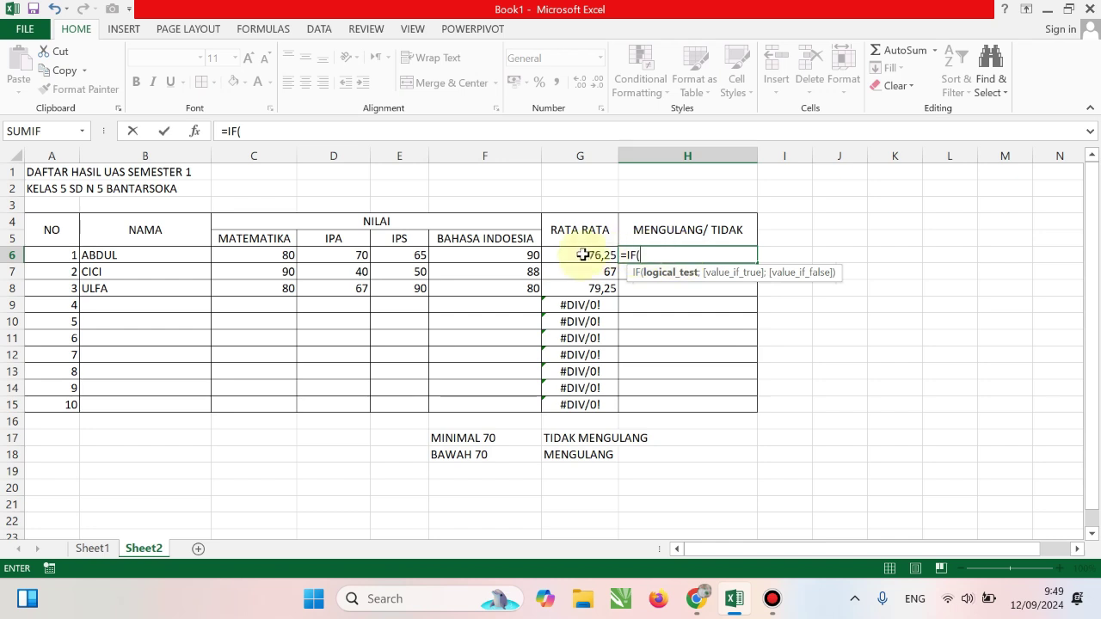
pyautogui.click(570, 255)
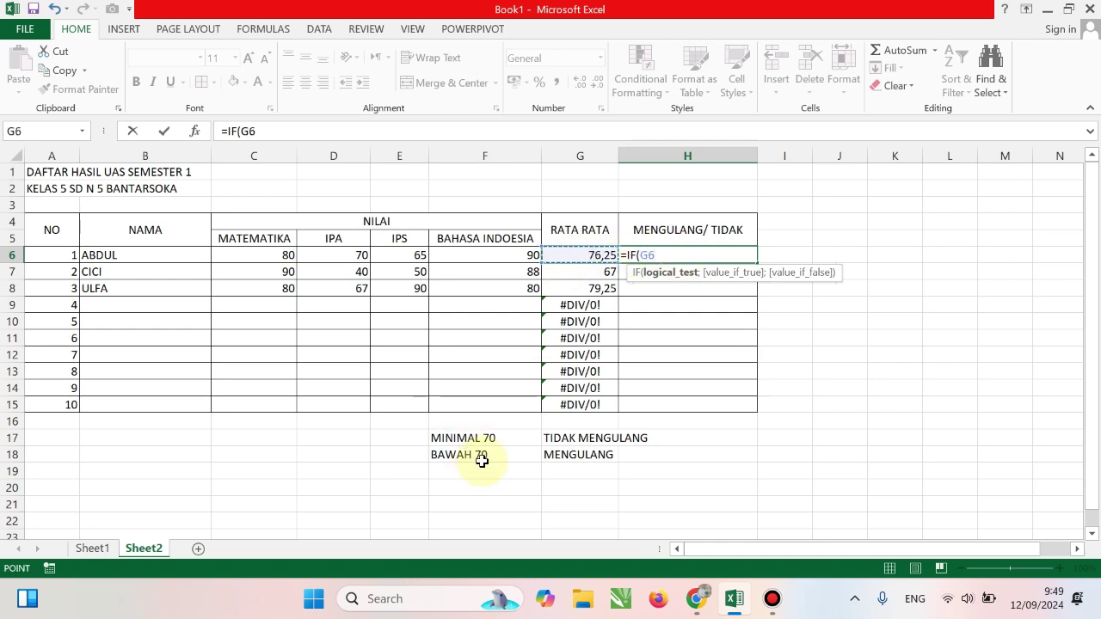
pyautogui.write('>=')
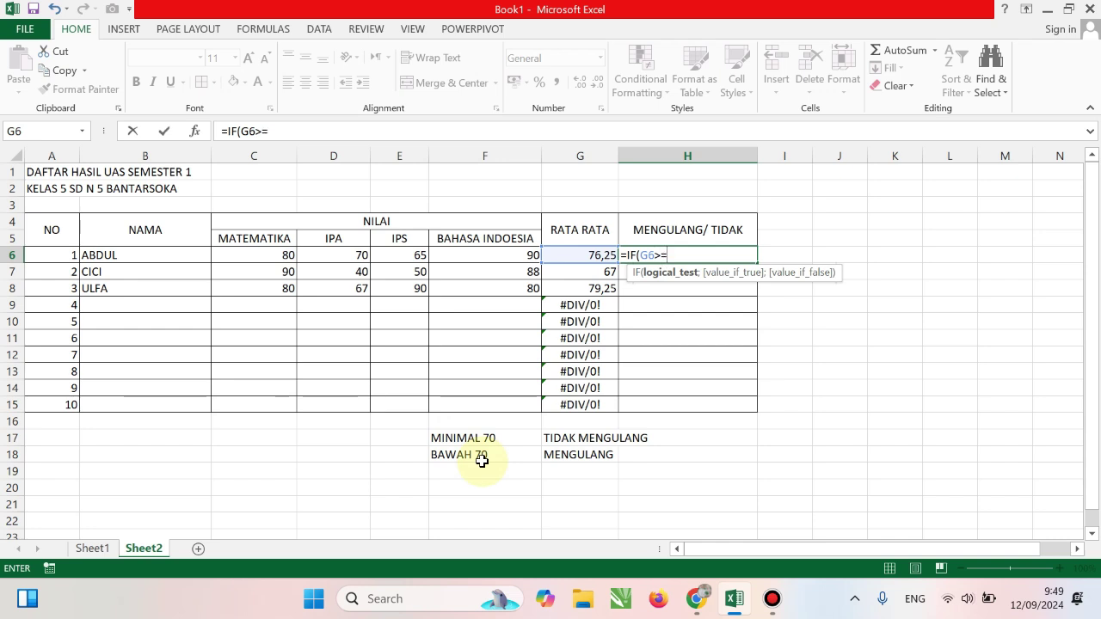
pyautogui.write('70')
pyautogui.write(';"T')
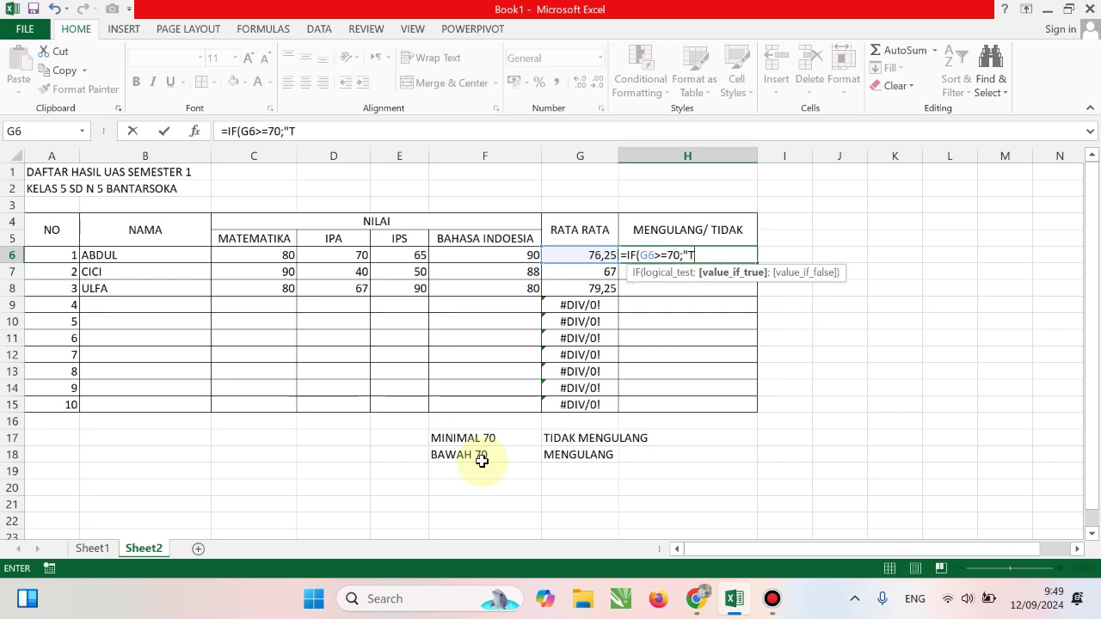
pyautogui.write('IDAK MEN')
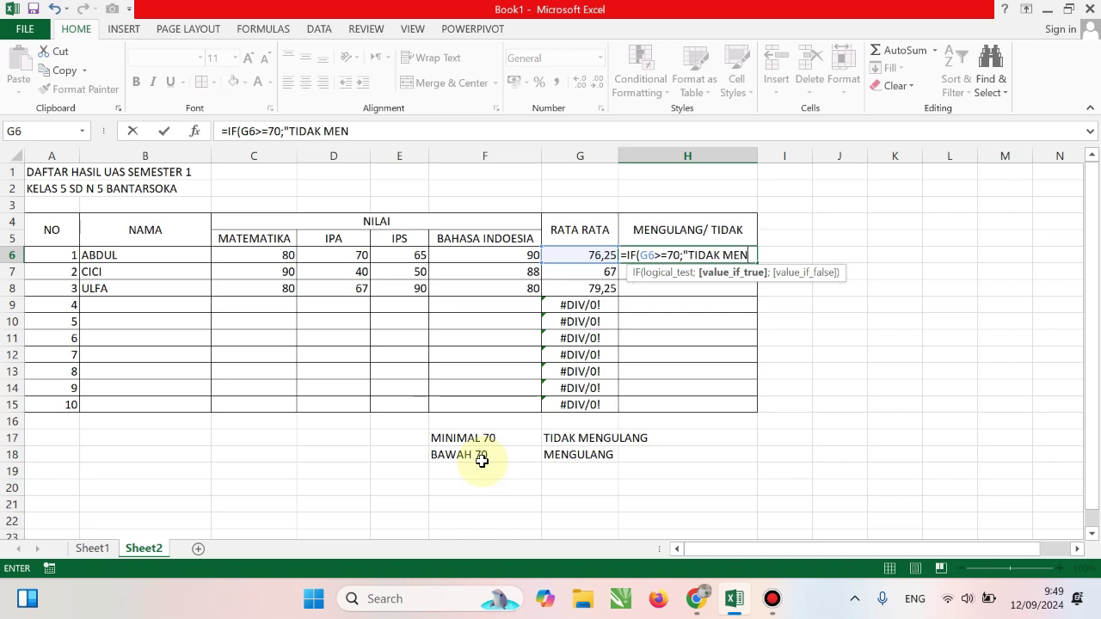
pyautogui.write('GULANG')
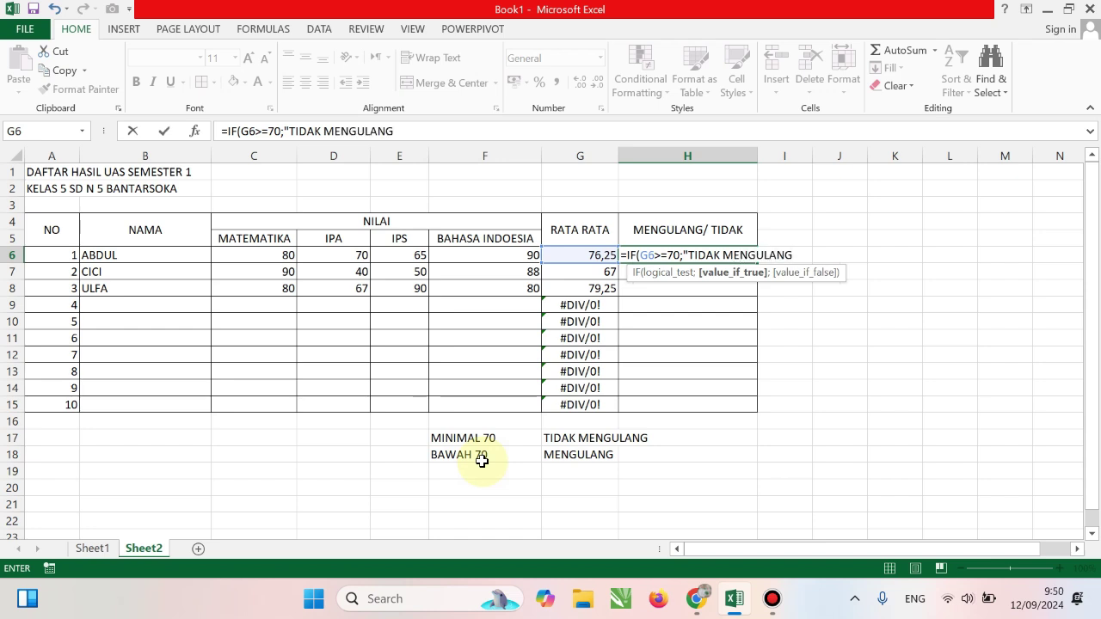
pyautogui.write('"')
pyautogui.write(';')
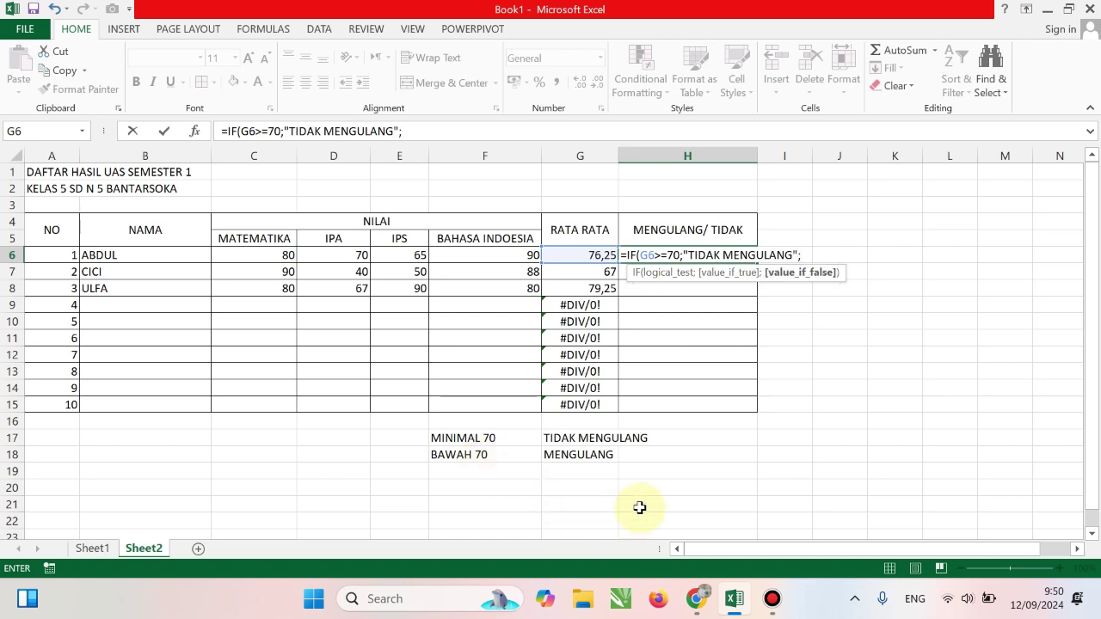
pyautogui.write('"')
pyautogui.write('MENGULANG')
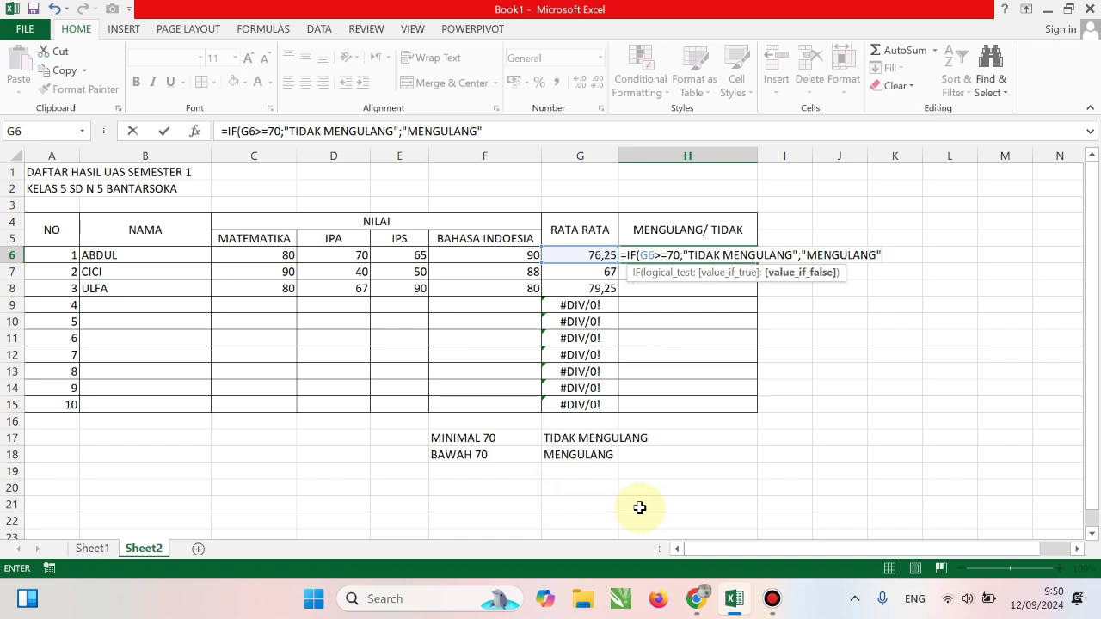
pyautogui.write(')')
pyautogui.press('Return')
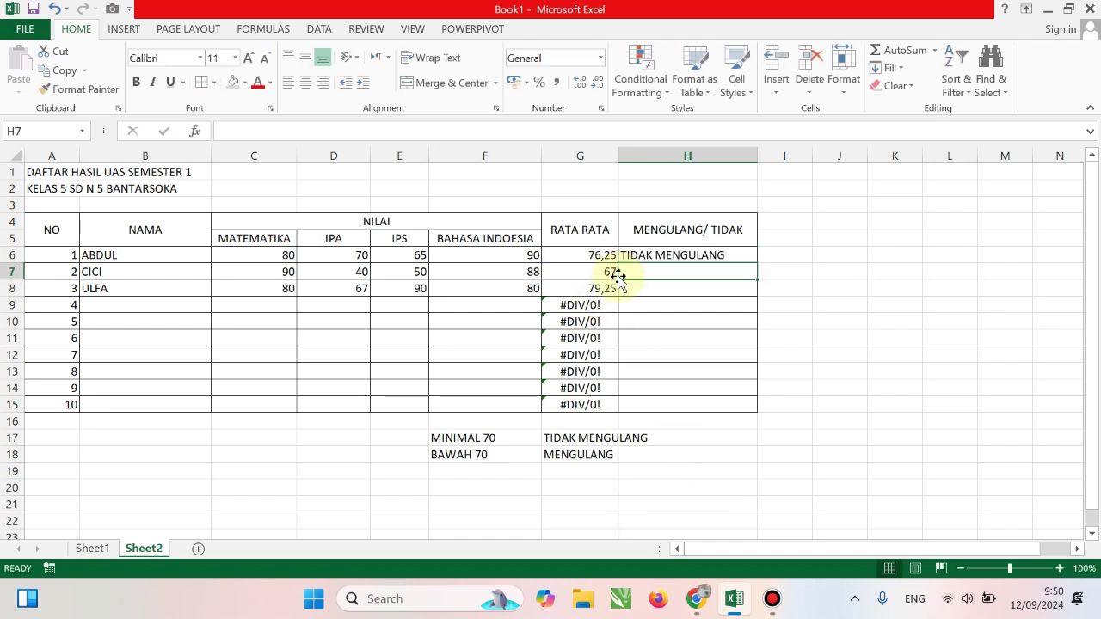
# Step: Fill the H6 IF formula down to H15 for all ten student rows
pyautogui.click(671, 257)
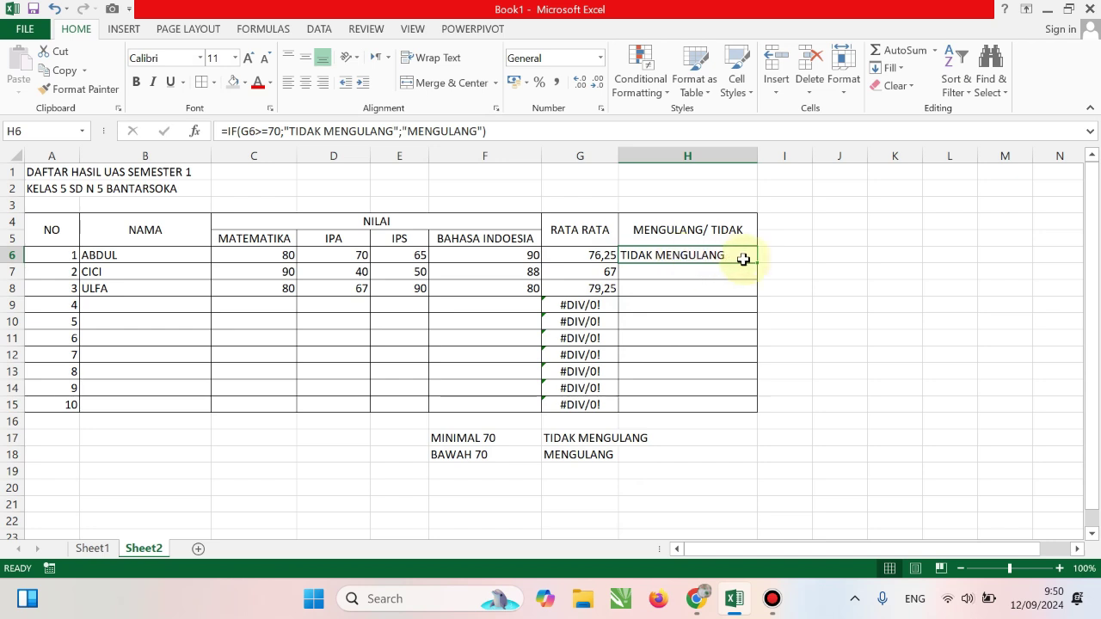
pyautogui.moveTo(756, 262); pyautogui.dragTo(752, 412)
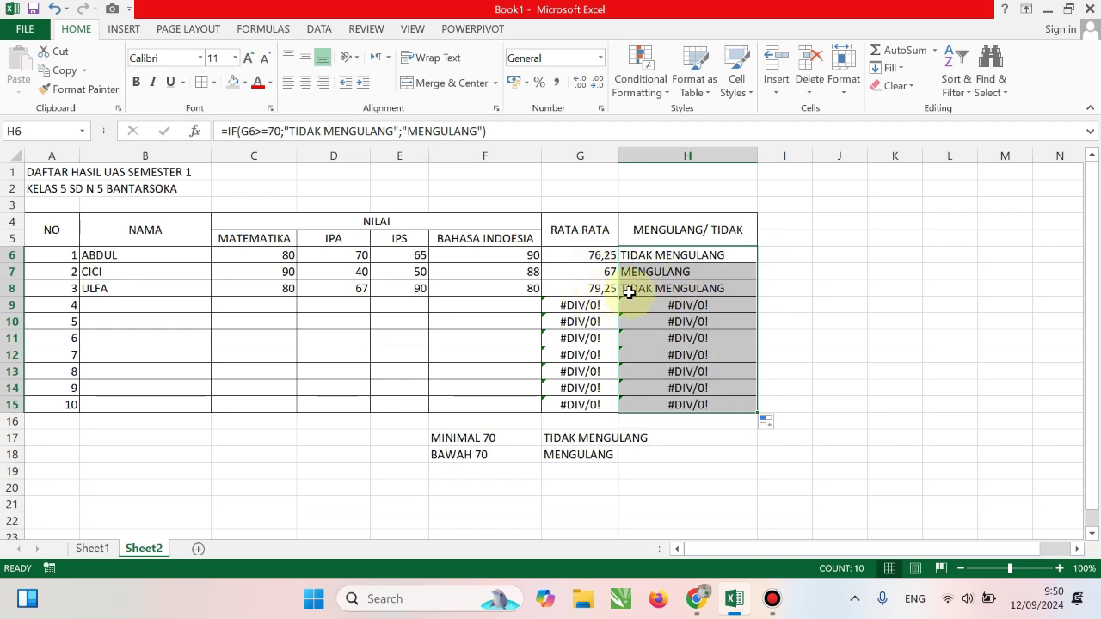
pyautogui.click(701, 301)
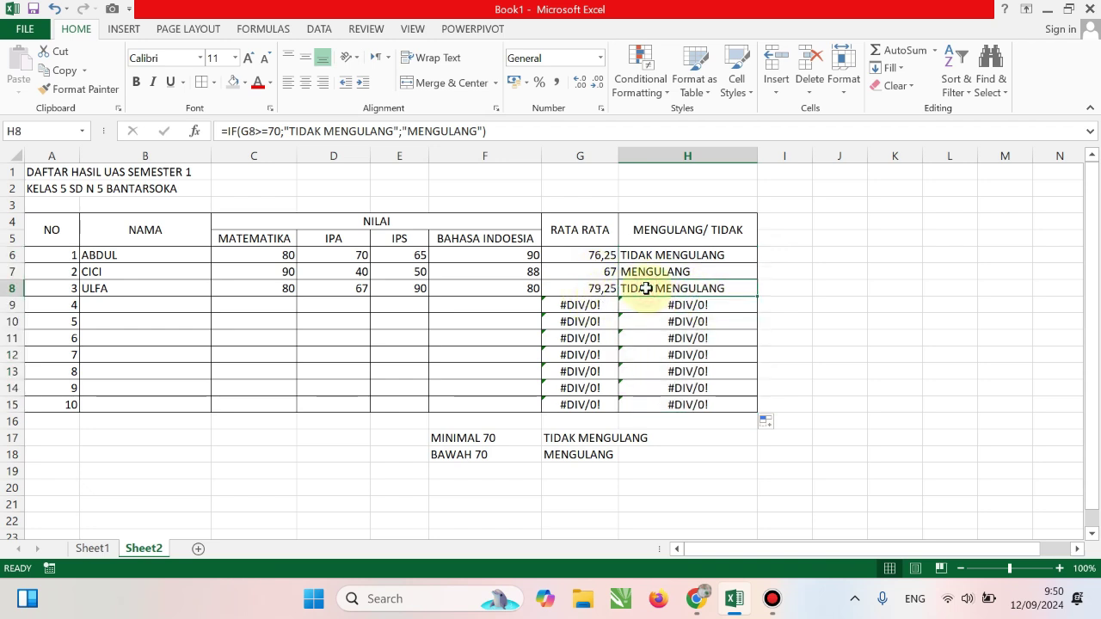
pyautogui.click(518, 372)
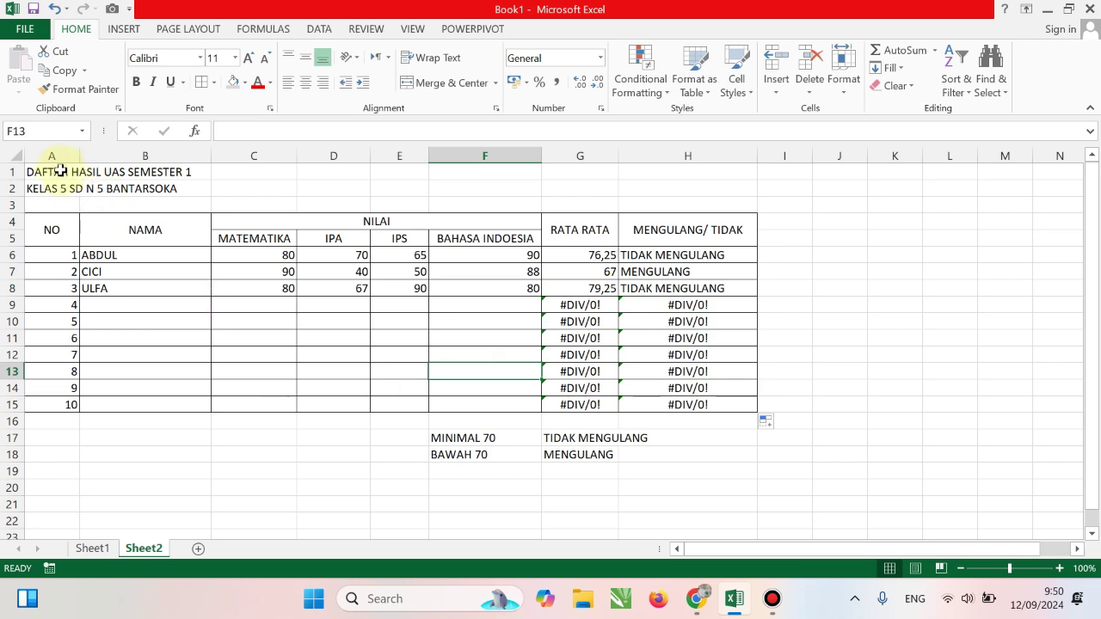
# Step: Merge and center the two title lines across A1:H1 and A2:H2
pyautogui.moveTo(35, 172)
pyautogui.mouseDown()
pyautogui.moveTo(356, 144)
pyautogui.moveTo(684, 153)
pyautogui.mouseUp()
pyautogui.click(478, 84)
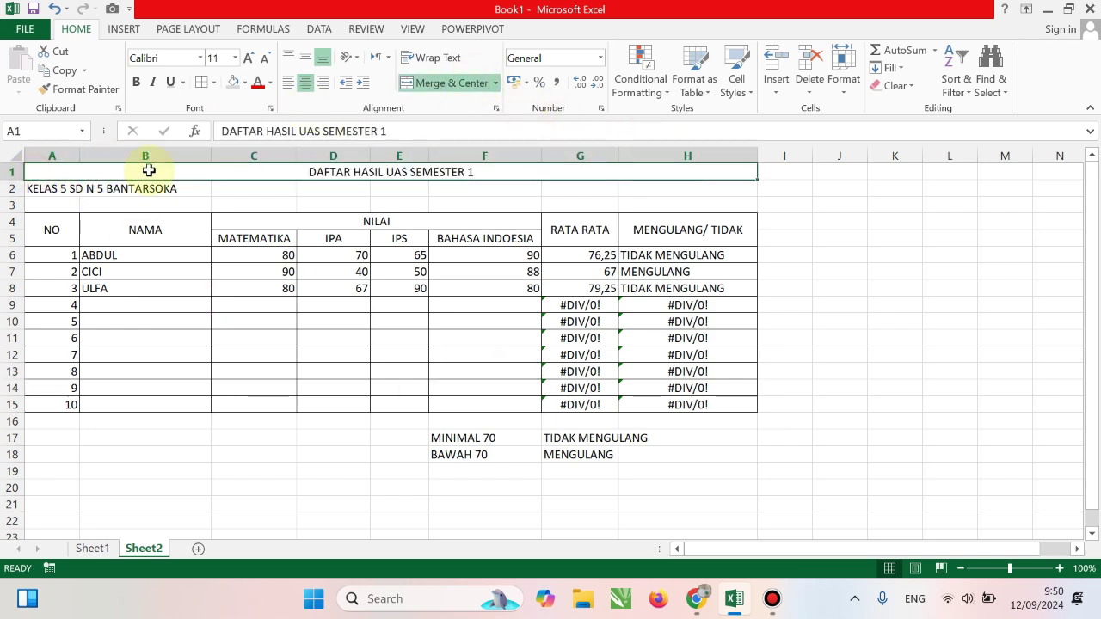
pyautogui.click(43, 184)
pyautogui.moveTo(43, 184); pyautogui.dragTo(712, 189)
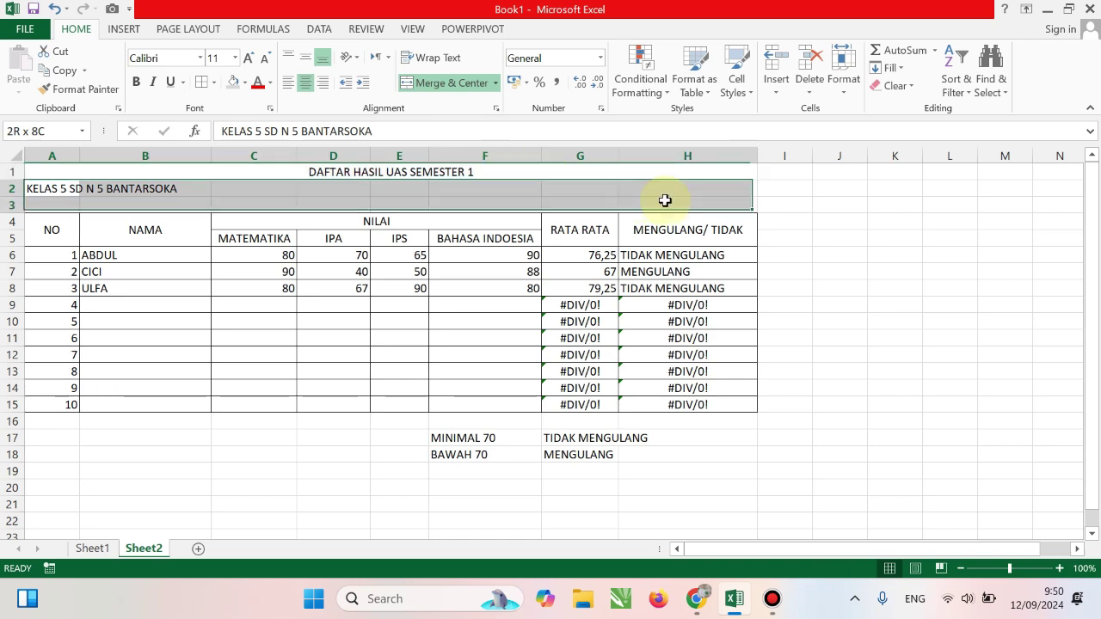
pyautogui.click(449, 83)
pyautogui.click(499, 528)
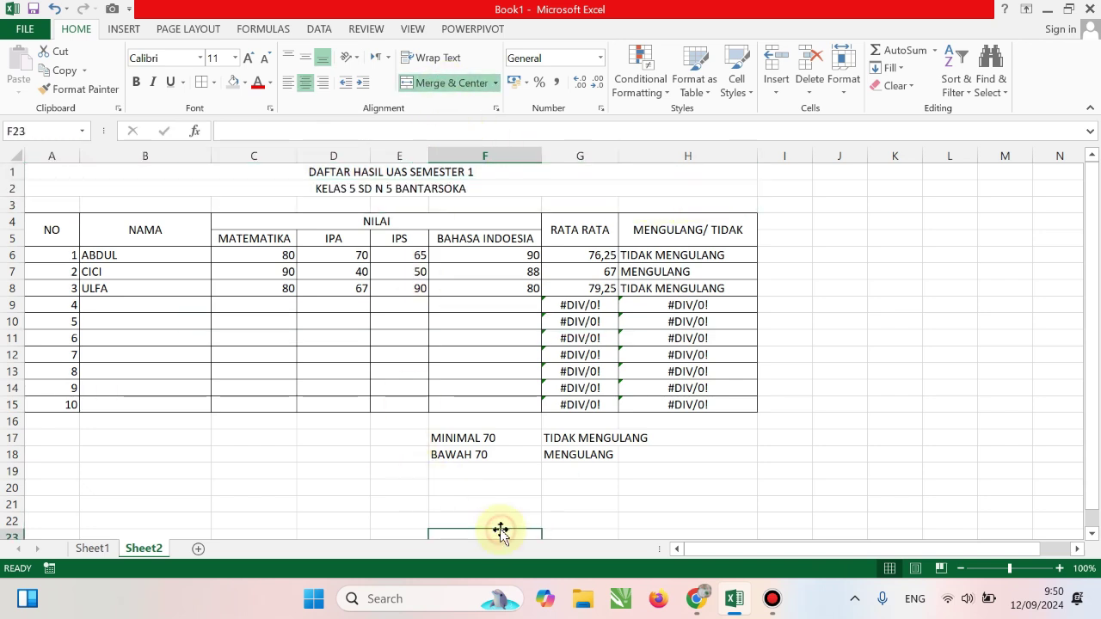
pyautogui.click(303, 401)
pyautogui.click(261, 423)
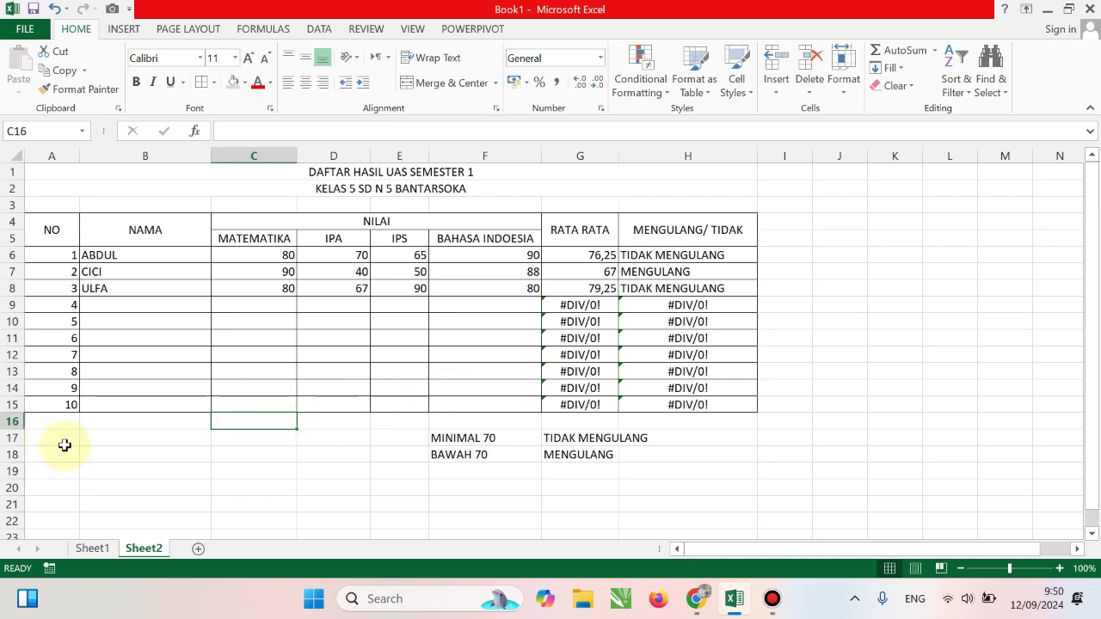
# Step: Label B16 RATA-RATA and enter =AVERAGE(C6:C15) in C16, giving 83,33333333
pyautogui.click(121, 421)
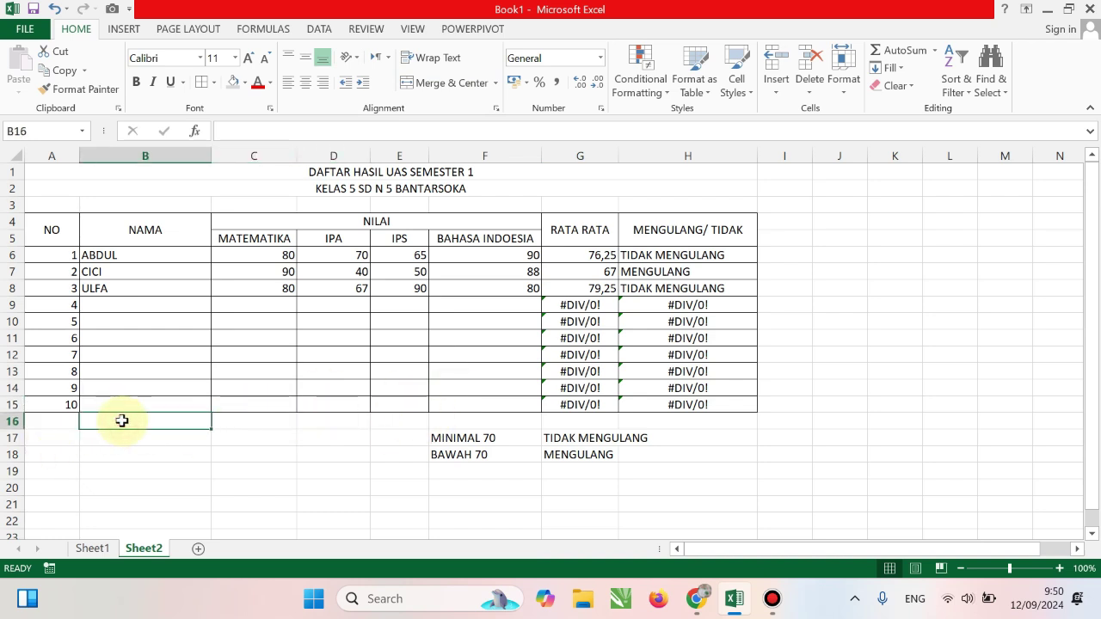
pyautogui.write('RATA-')
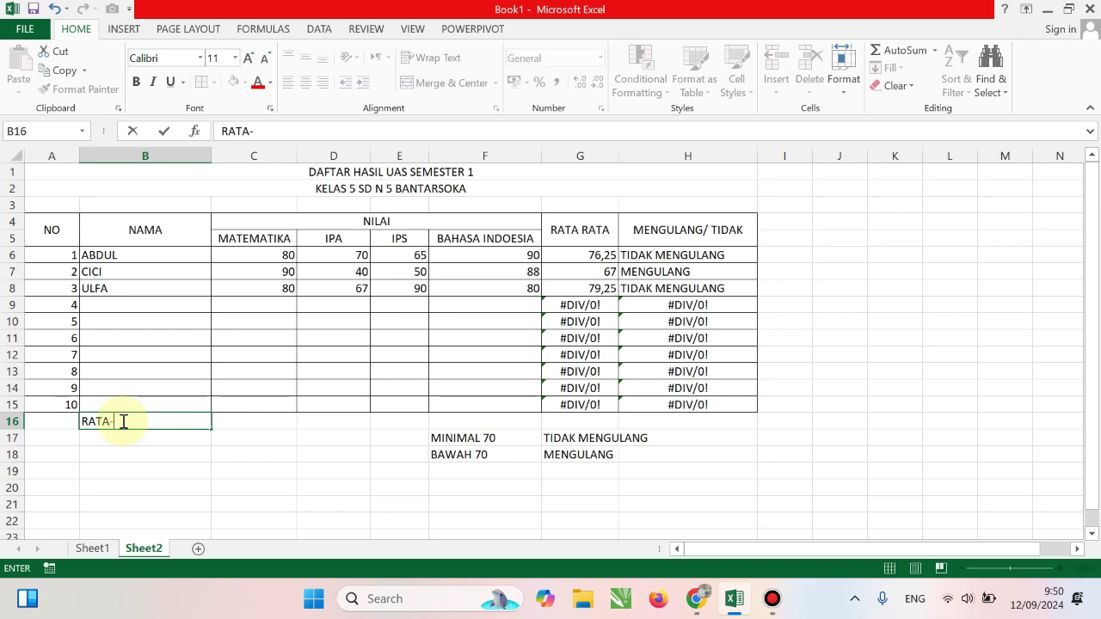
pyautogui.write('RATA')
pyautogui.press('Tab')
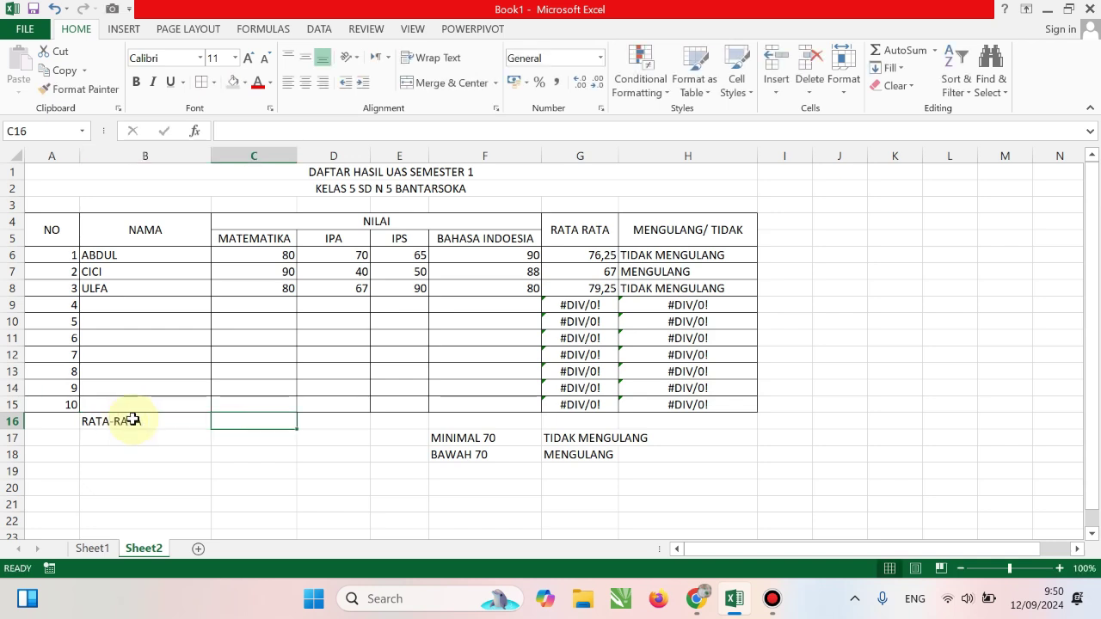
pyautogui.write('=')
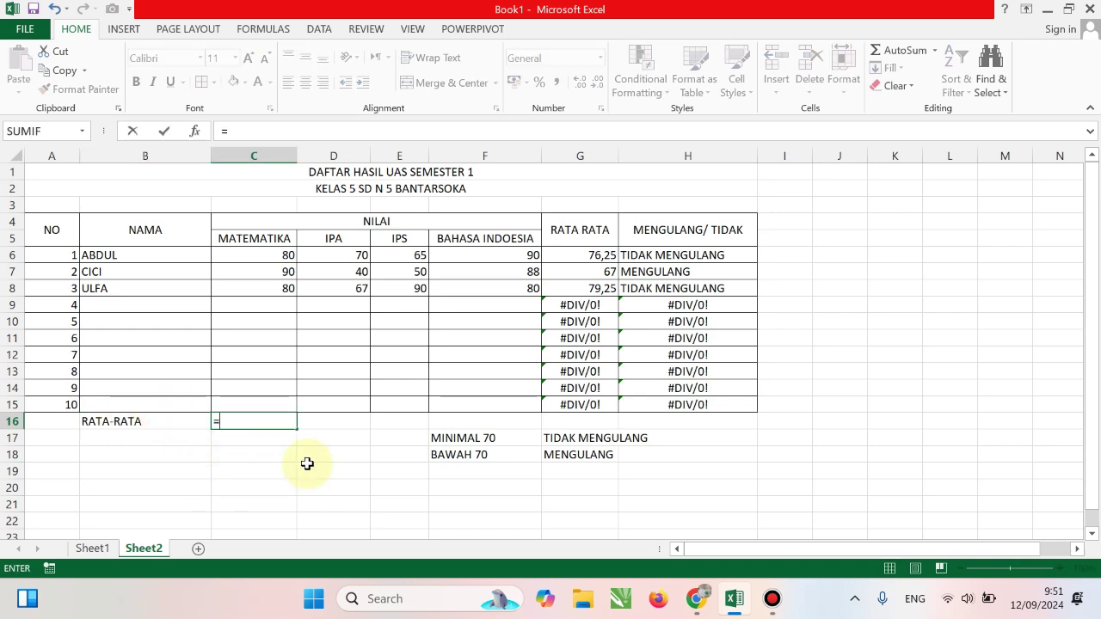
pyautogui.write('AVE')
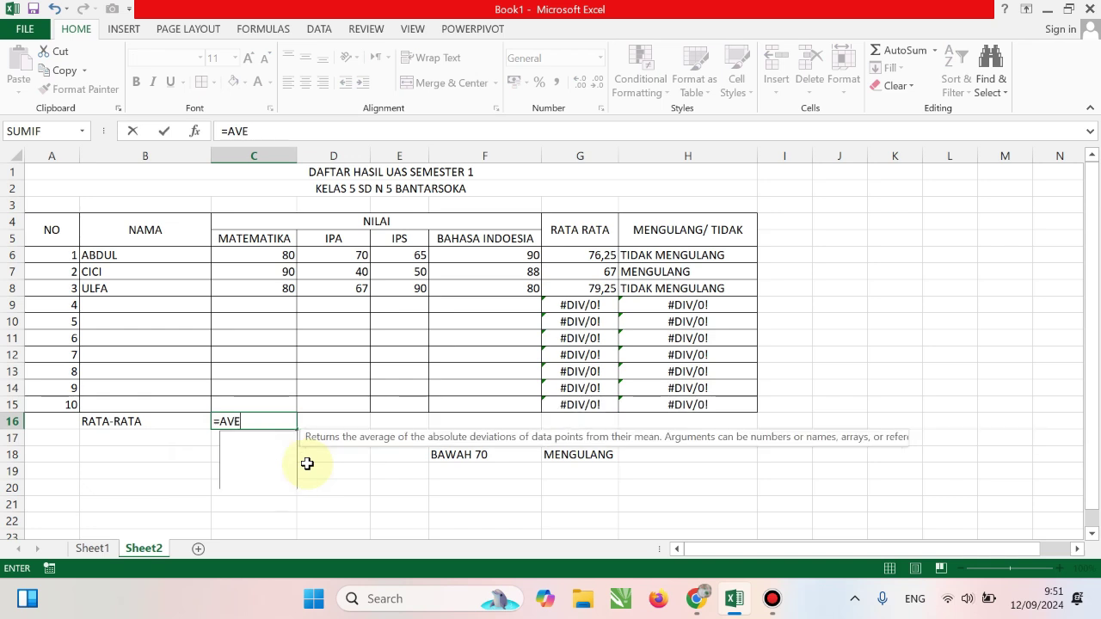
pyautogui.write('R')
pyautogui.press('Tab')
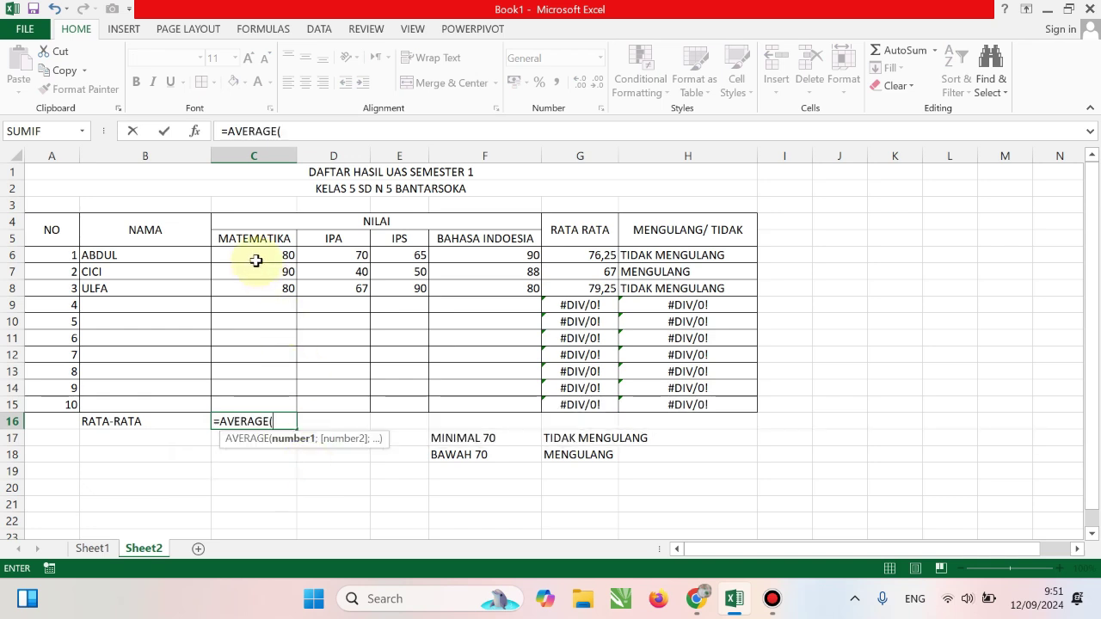
pyautogui.moveTo(251, 255); pyautogui.dragTo(254, 406)
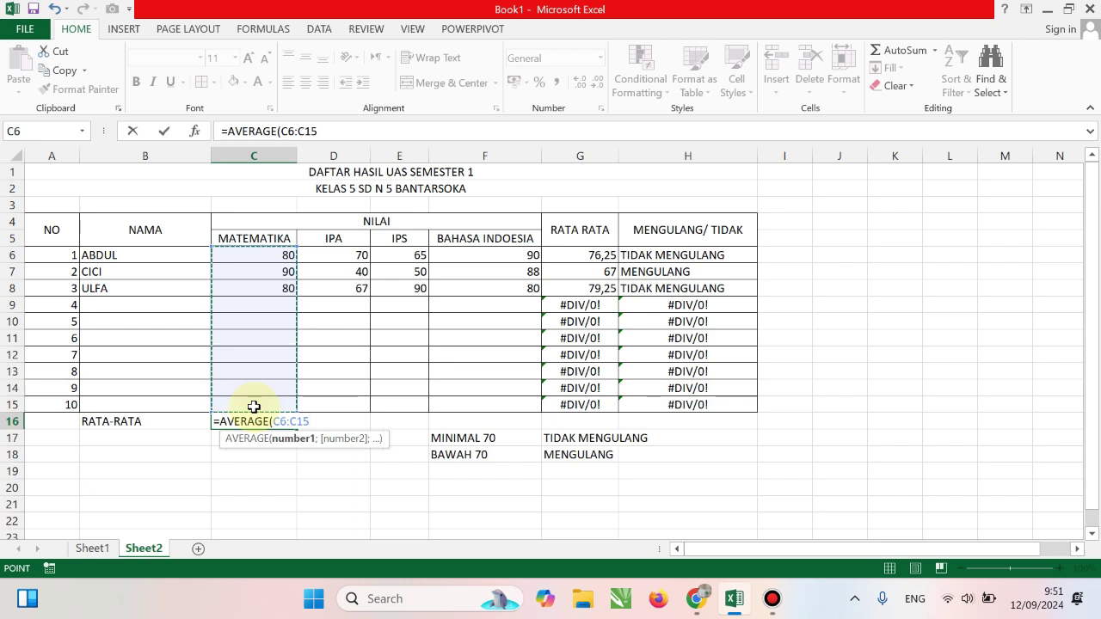
pyautogui.write(')')
pyautogui.press('Return')
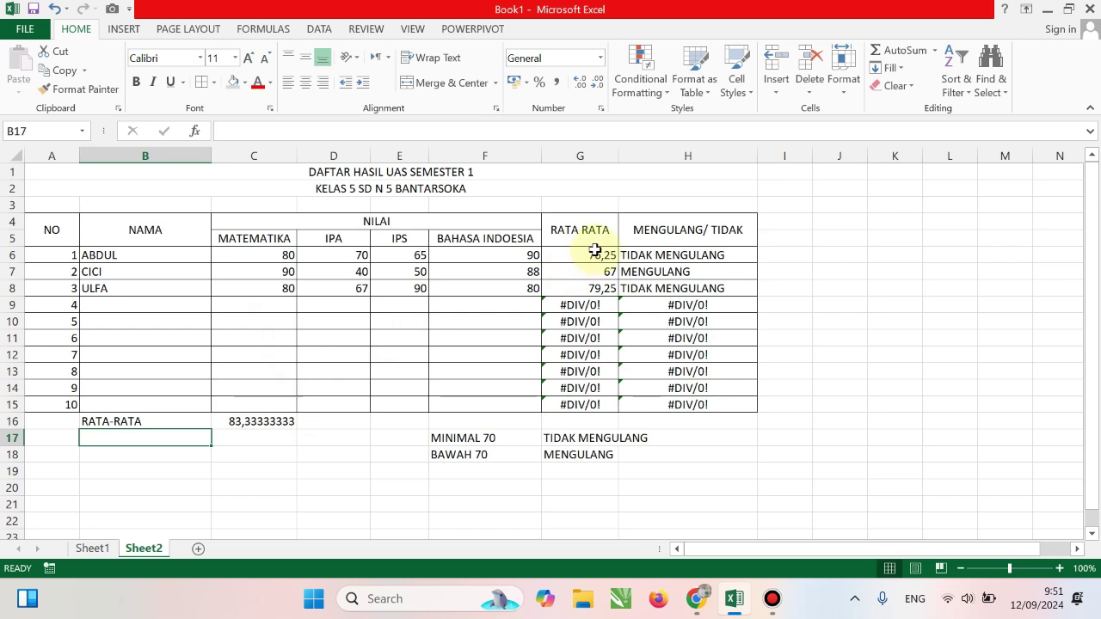
# Step: Review the average formulas in G6, G7 and G8 and the class average in C16
pyautogui.moveTo(594, 255)
pyautogui.mouseDown()
pyautogui.moveTo(509, 252)
pyautogui.moveTo(572, 255)
pyautogui.mouseUp()
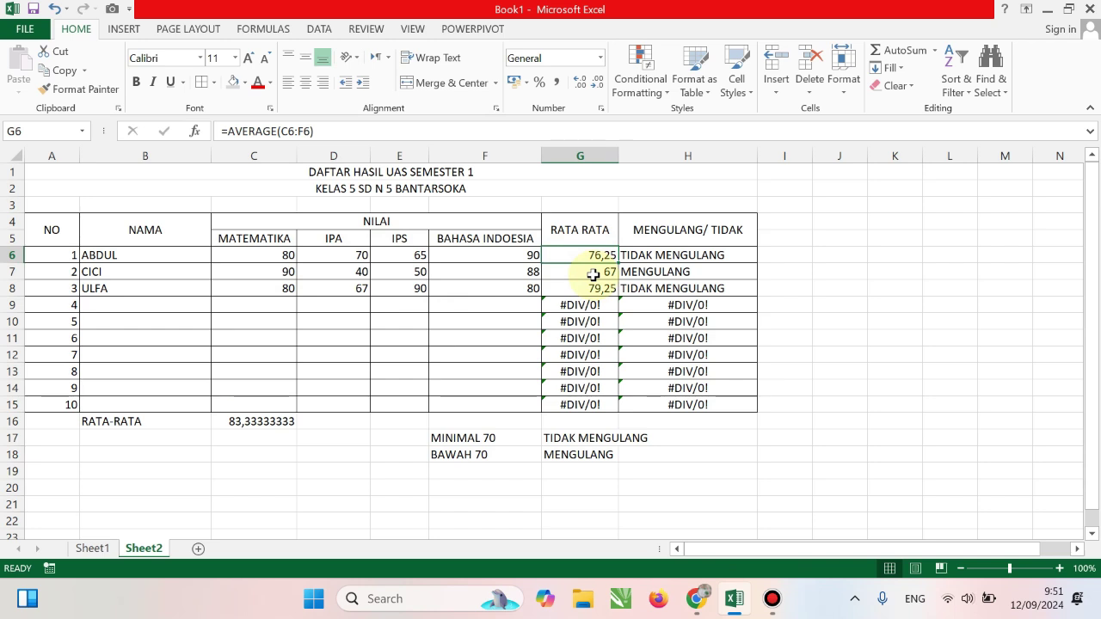
pyautogui.click(594, 273)
pyautogui.click(592, 287)
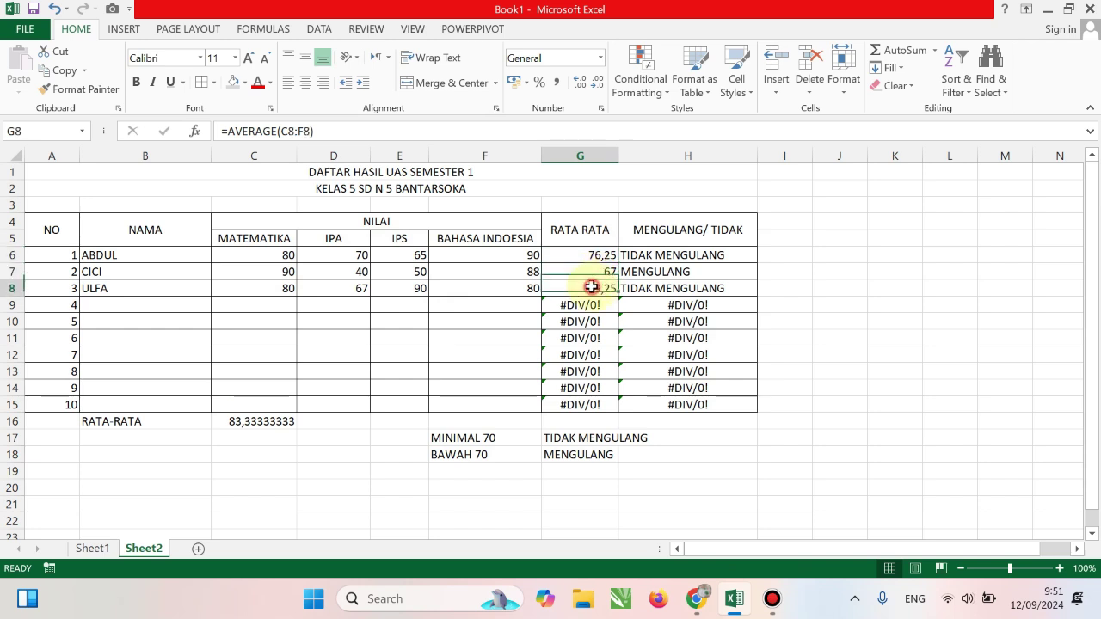
pyautogui.click(251, 420)
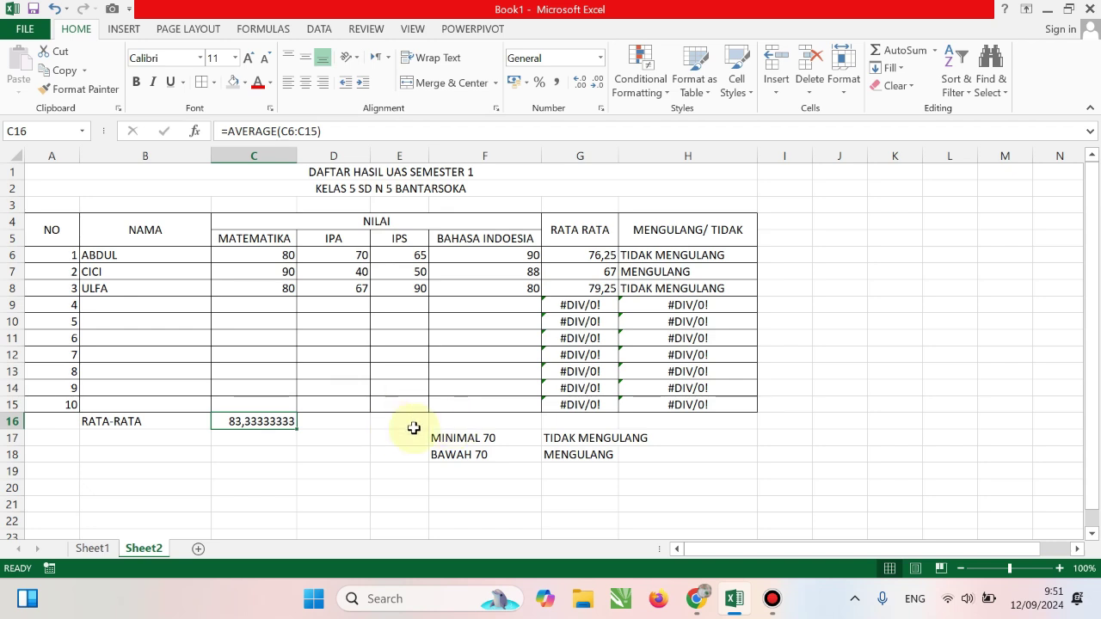
pyautogui.click(478, 440)
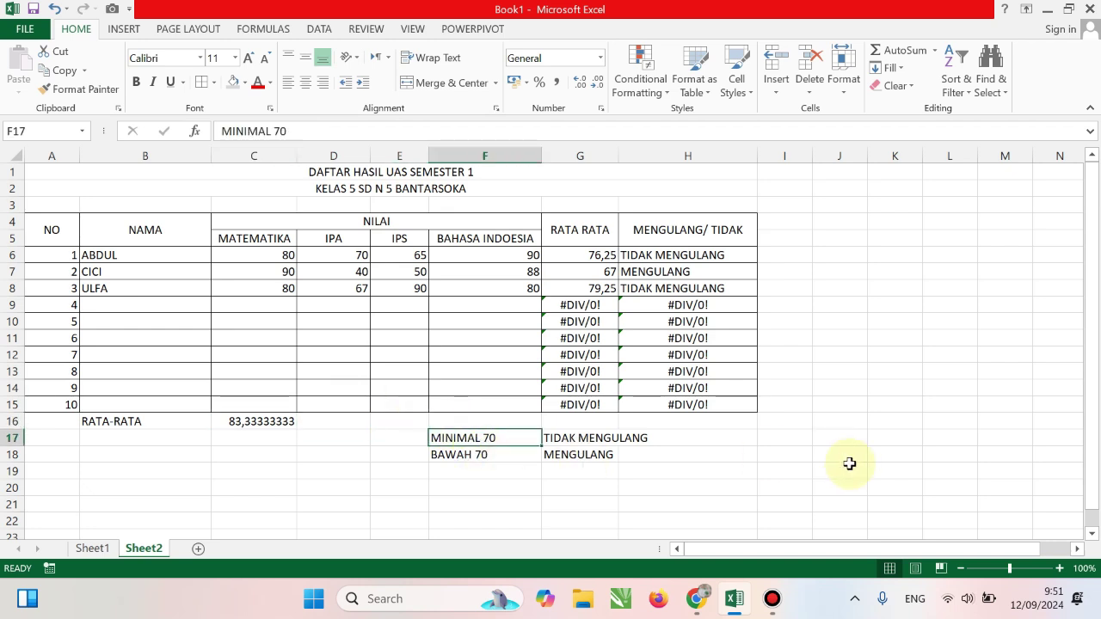